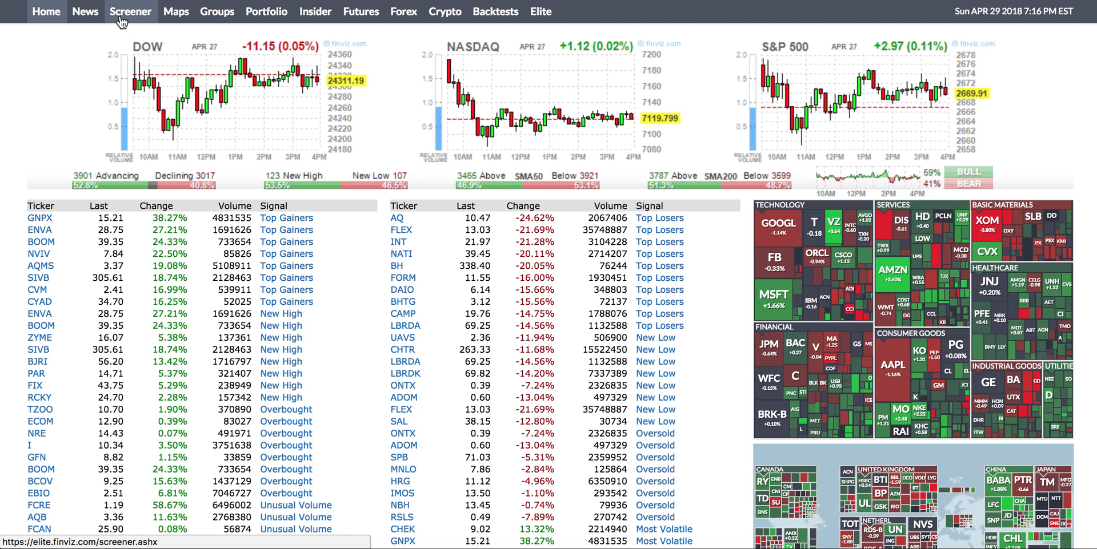
# Open the stock screener and filter for Stocks only (ex-Funds) as industry with an average volume of Over 500K
pyautogui.click(138, 15)
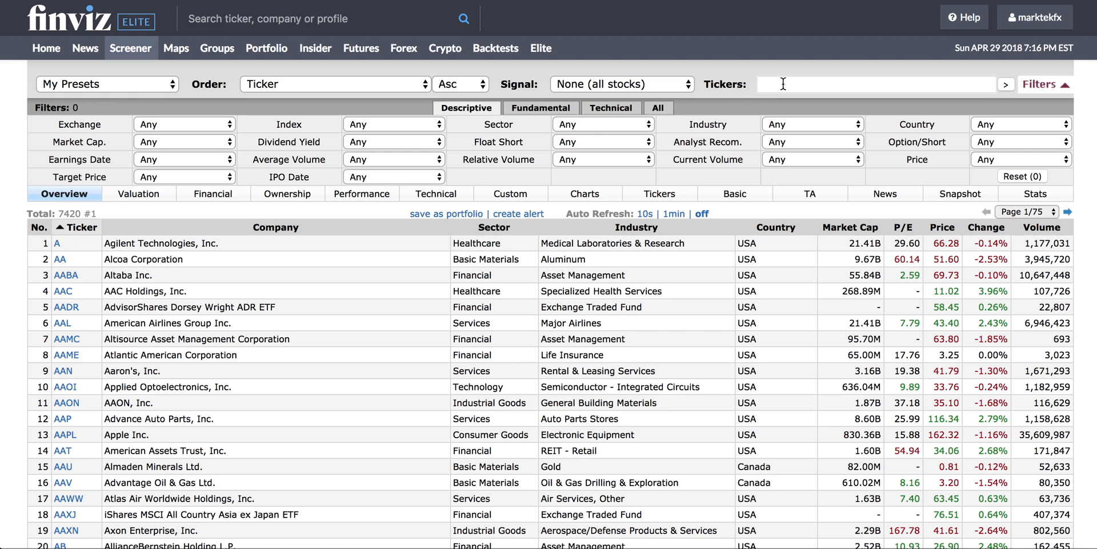
pyautogui.click(819, 124)
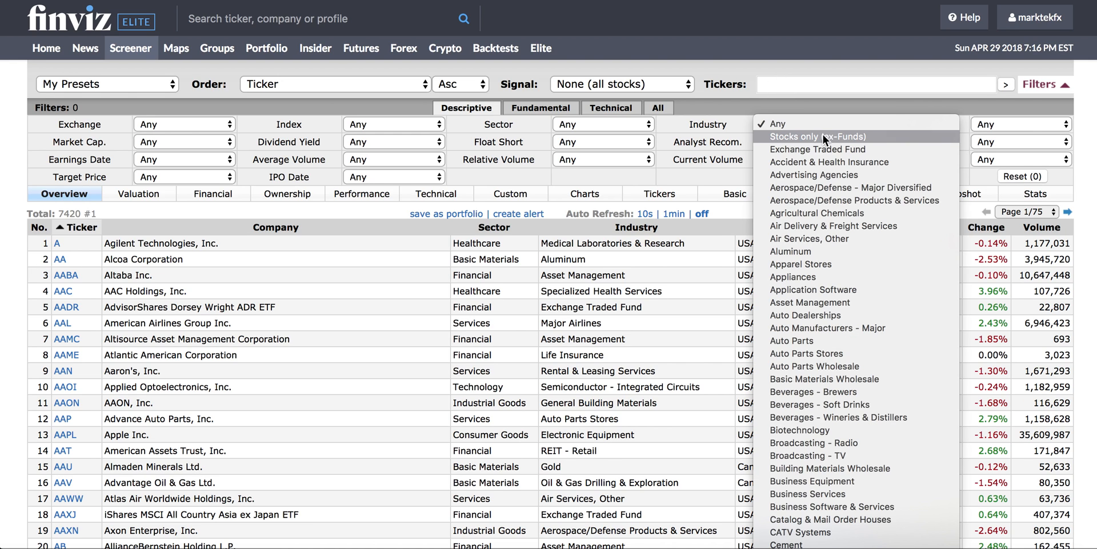
pyautogui.click(822, 136)
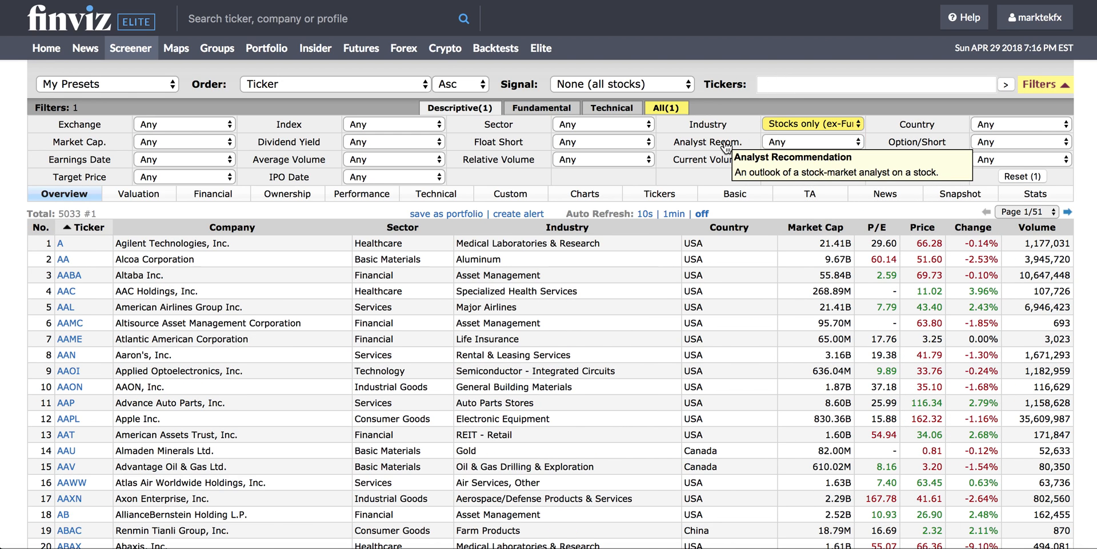
pyautogui.click(416, 160)
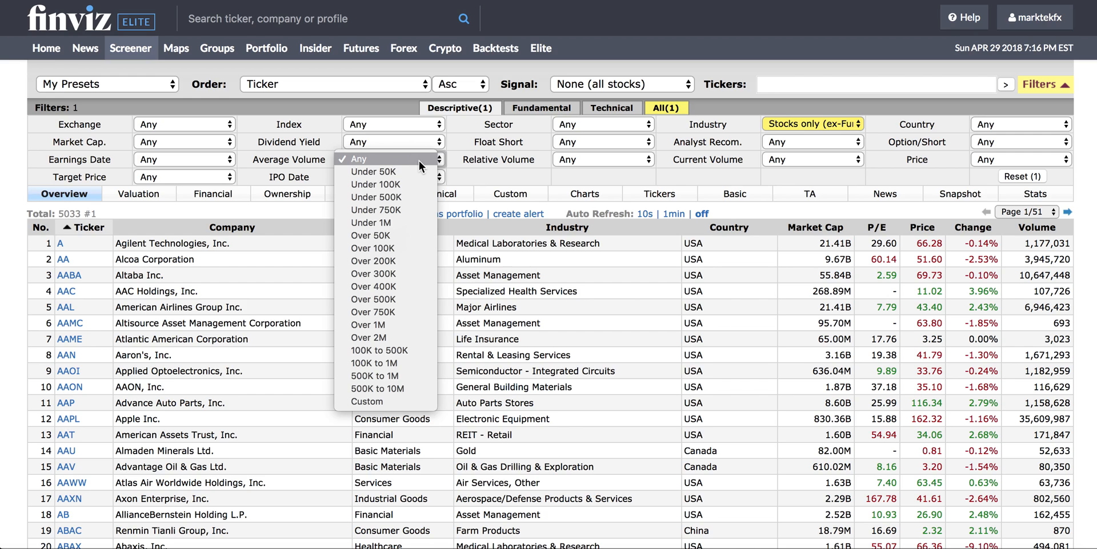
pyautogui.click(401, 301)
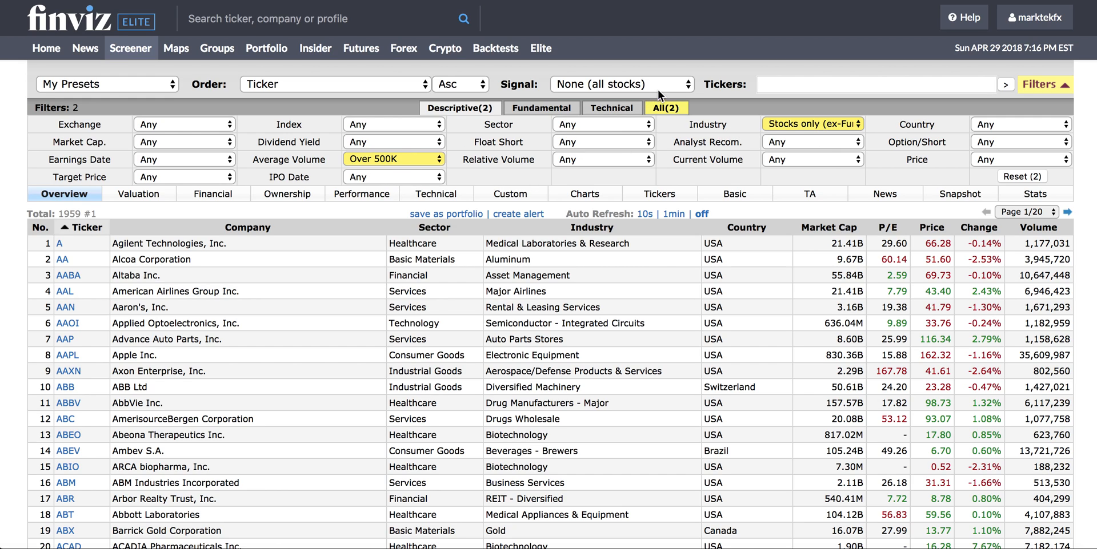
# Add a technical filter that limits the Average True Range to Over 0.75
pyautogui.click(615, 110)
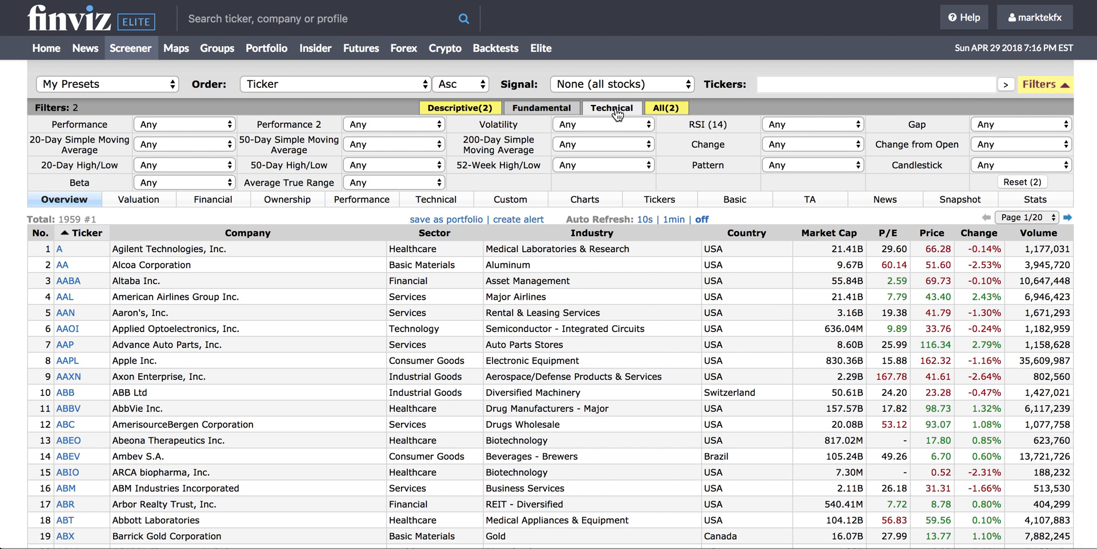
pyautogui.click(428, 183)
pyautogui.click(428, 182)
pyautogui.moveTo(274, 189)
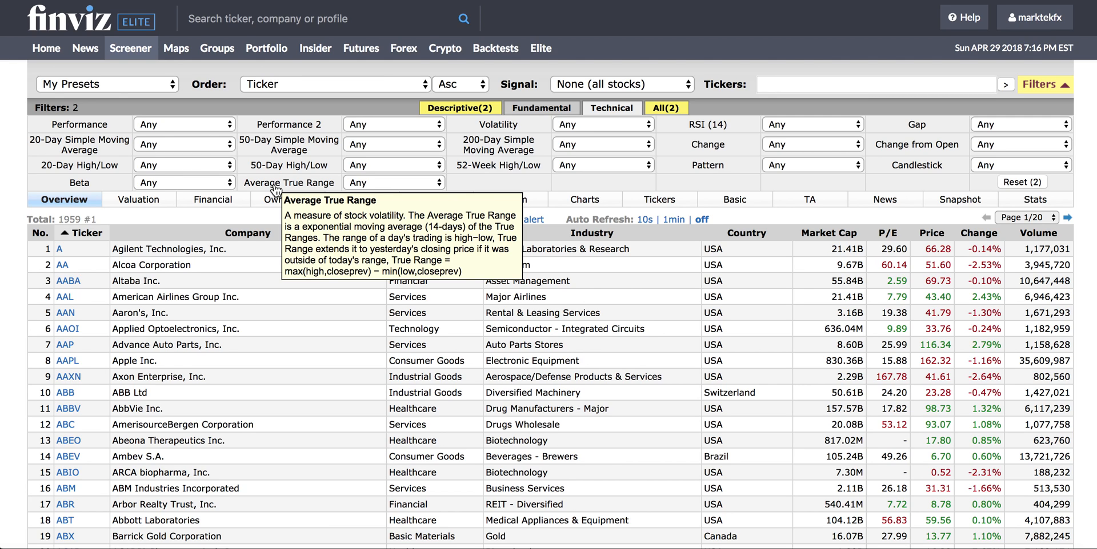
pyautogui.click(371, 182)
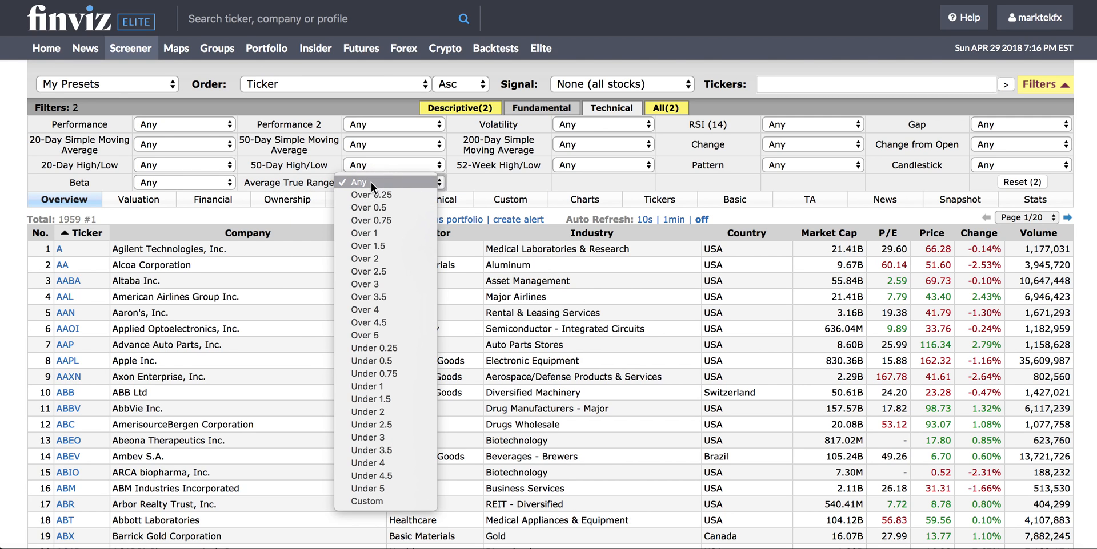
pyautogui.click(386, 221)
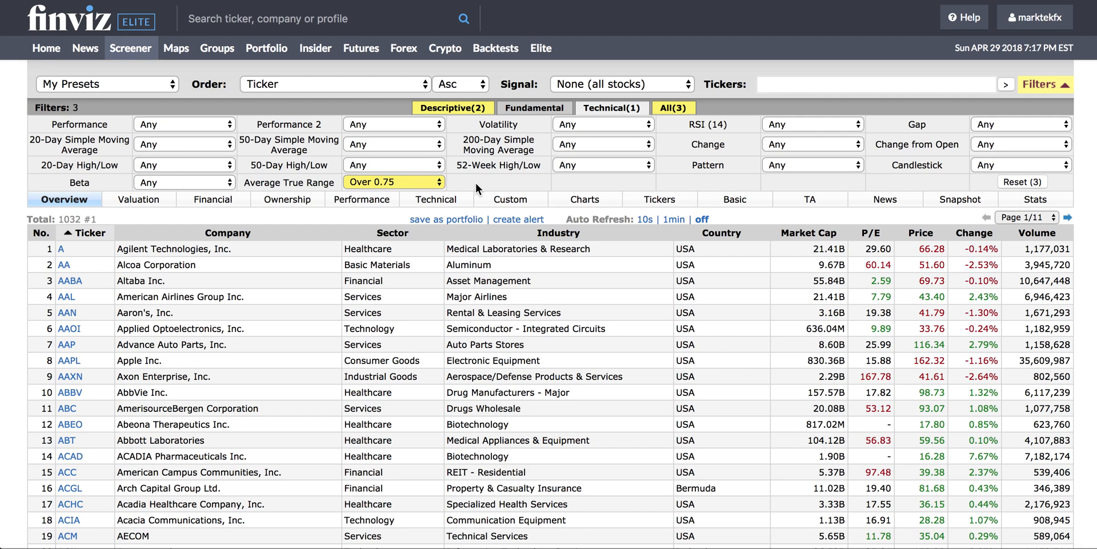
# Require the price to be above the 200-day, 50-day and 20-day simple moving averages
pyautogui.click(641, 148)
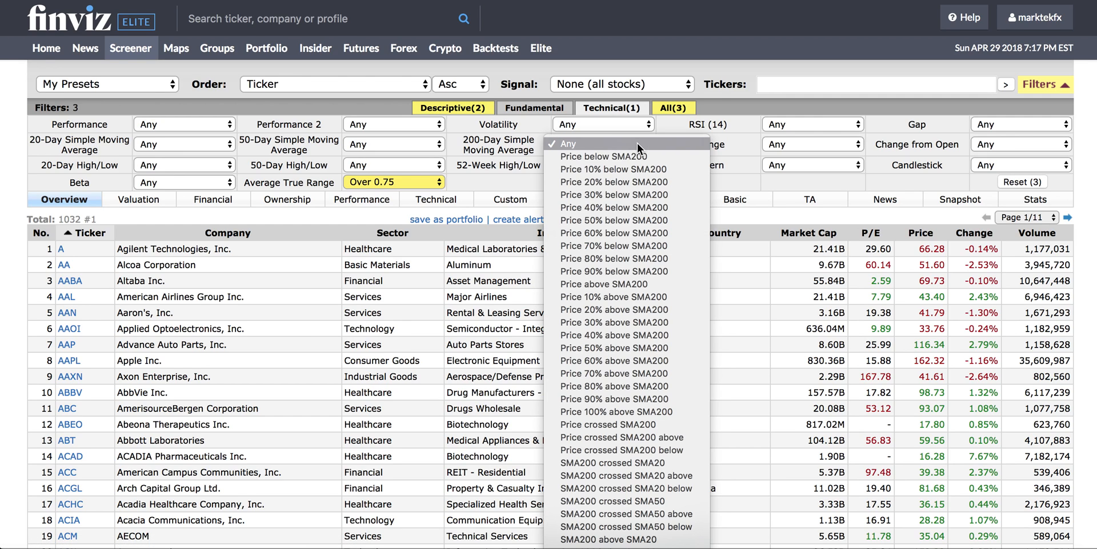
pyautogui.click(629, 283)
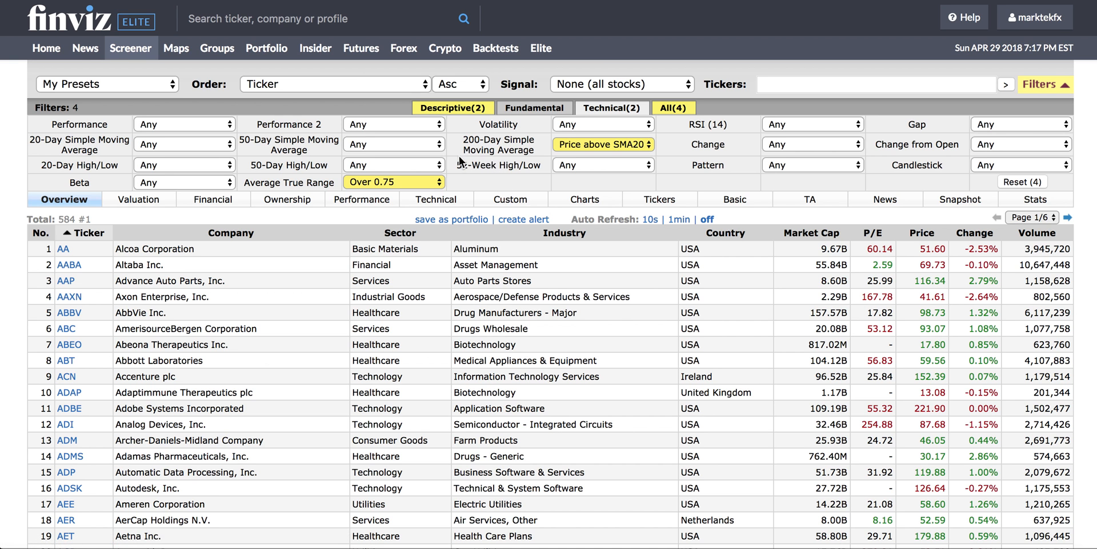
pyautogui.click(416, 149)
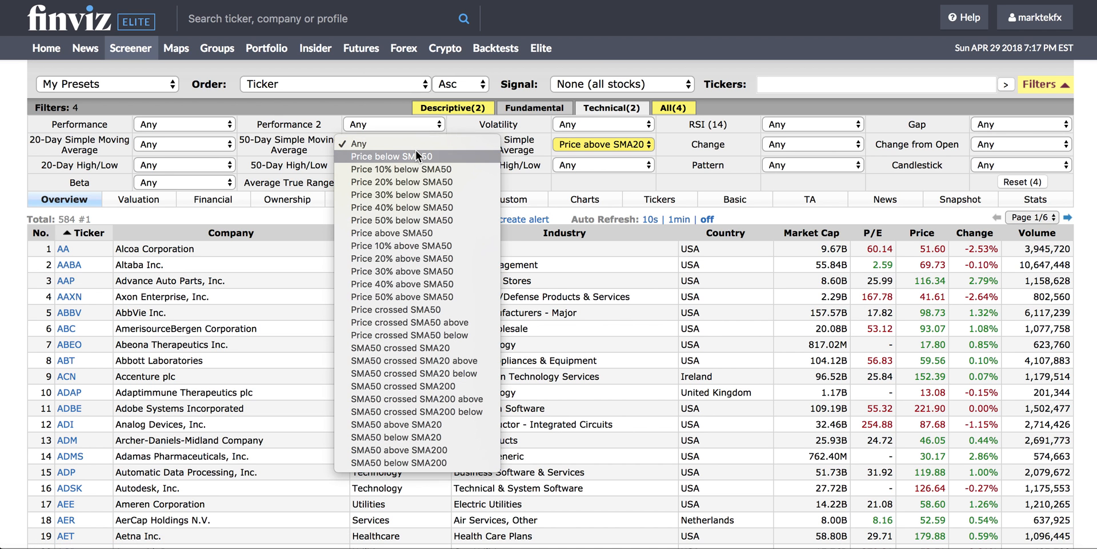
pyautogui.click(413, 233)
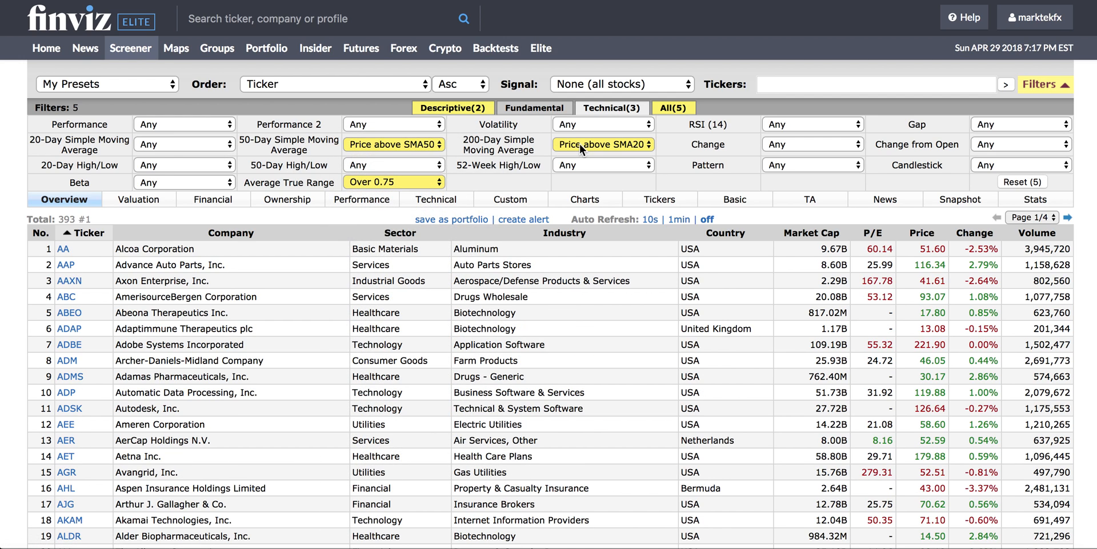
pyautogui.moveTo(495, 151)
pyautogui.click(156, 144)
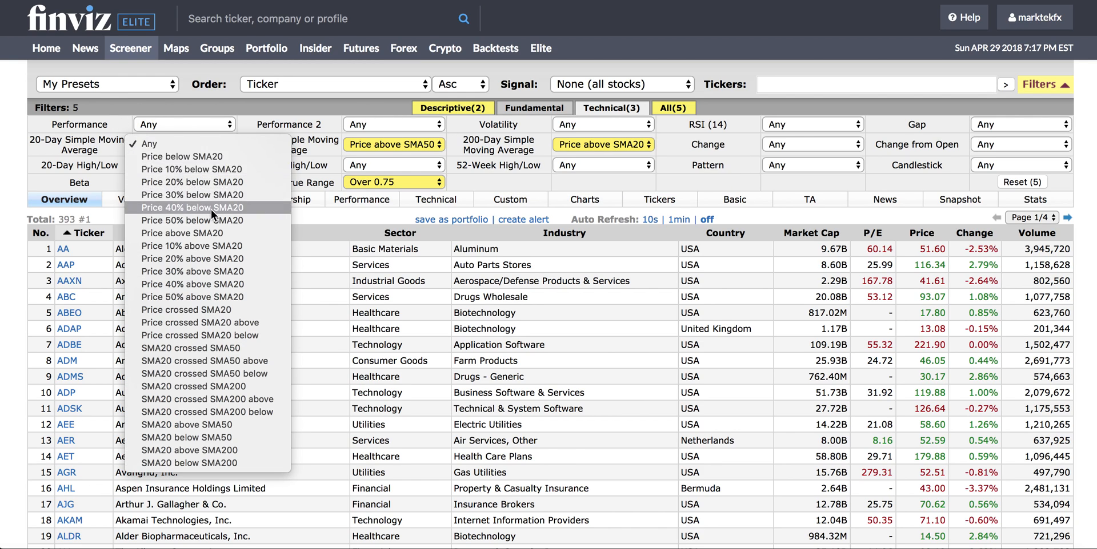
pyautogui.click(211, 232)
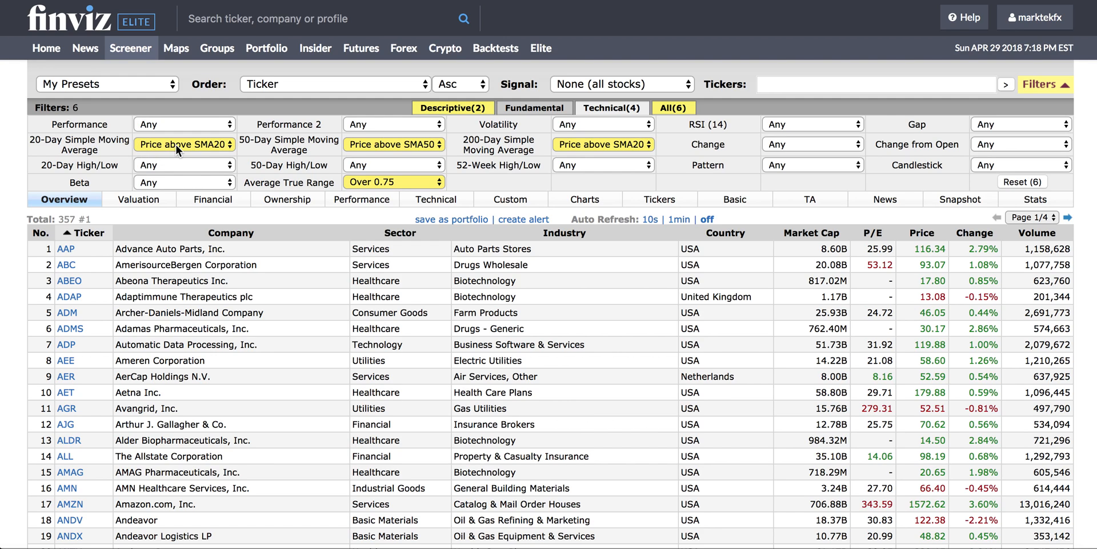
# Filter the remaining stocks by RSI (14), choosing Overbought (60)
pyautogui.moveTo(111, 215); pyautogui.dragTo(20, 222)
pyautogui.click(28, 217)
pyautogui.click(818, 122)
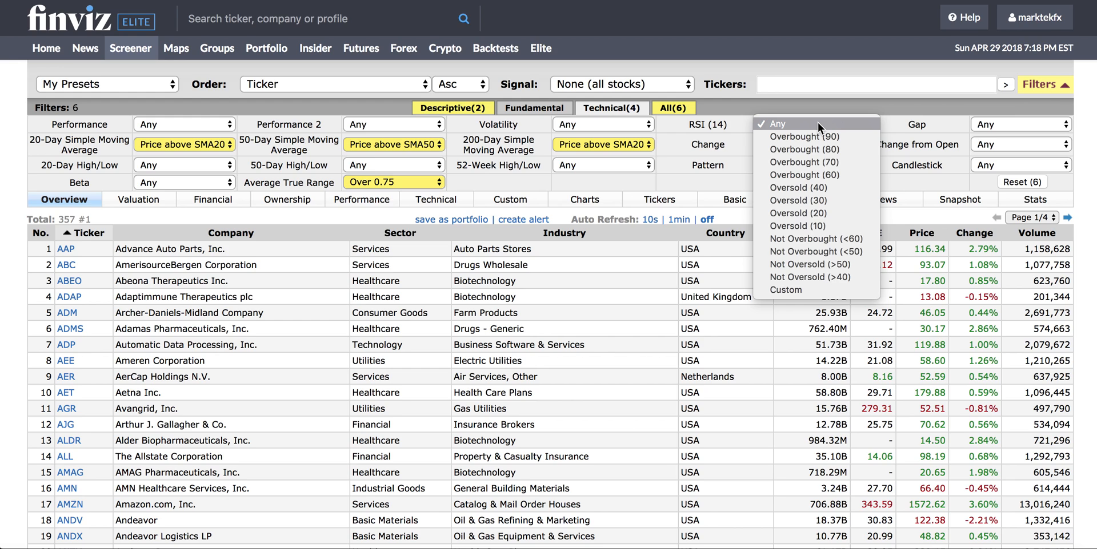
pyautogui.click(832, 175)
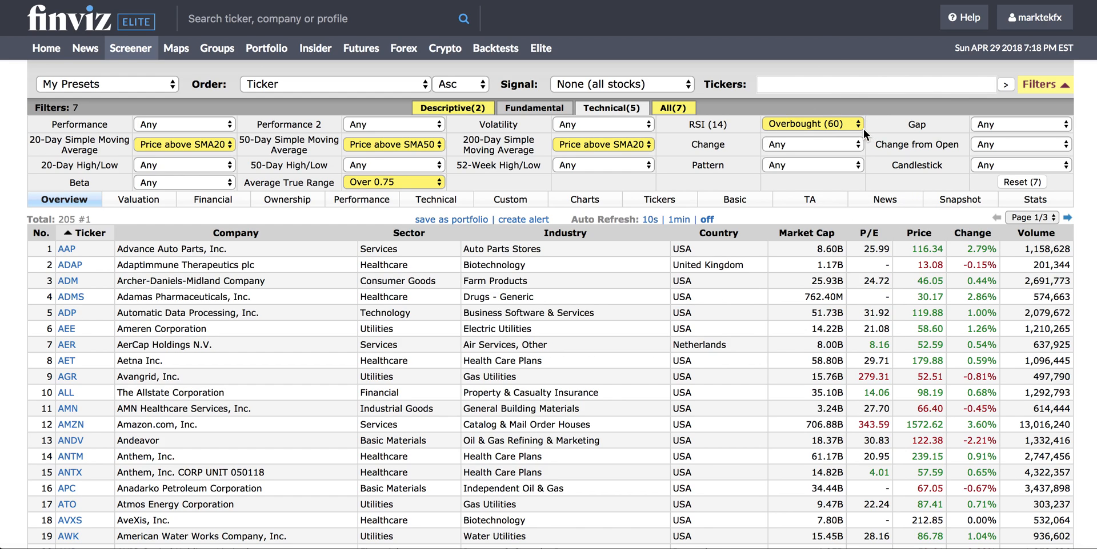
# Sort the screened stocks by Change in descending order and display them as candle charts
pyautogui.click(970, 236)
pyautogui.click(969, 235)
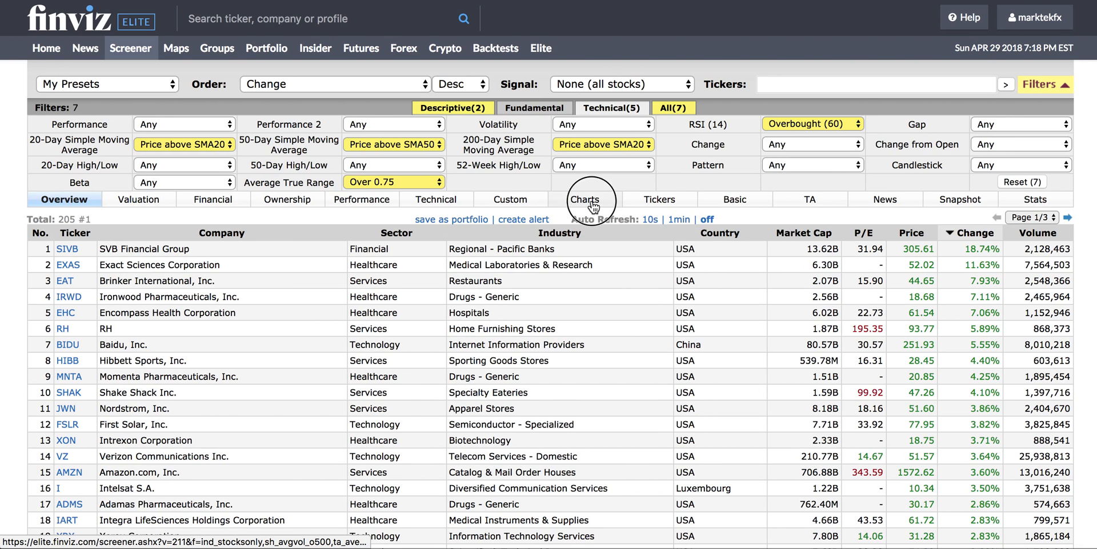
pyautogui.click(593, 204)
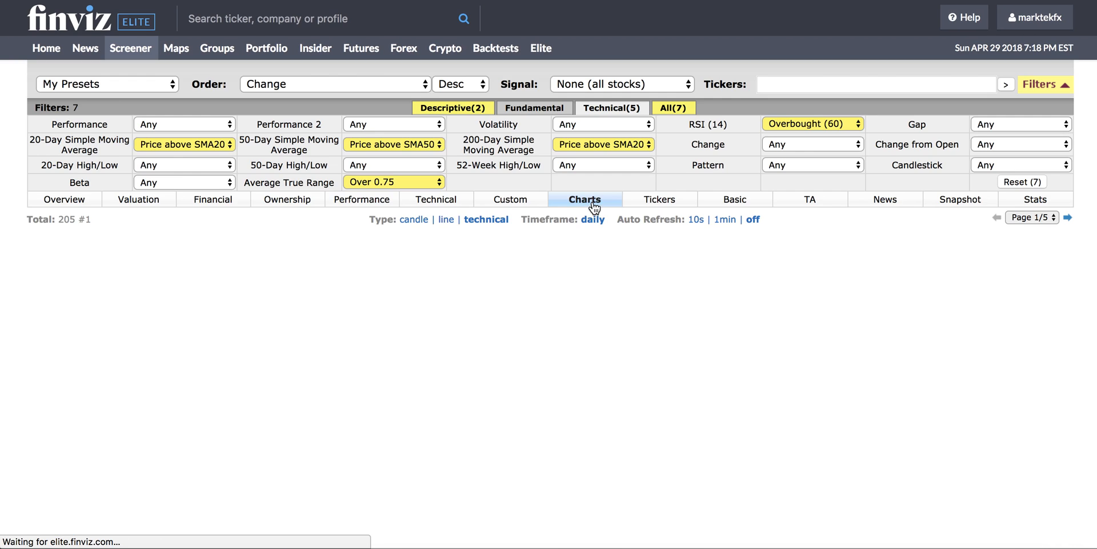
pyautogui.click(414, 220)
# Examine the daily candle charts of the screened stocks for price trends, gaps and volume patterns
pyautogui.scroll(-1, 979, 301)
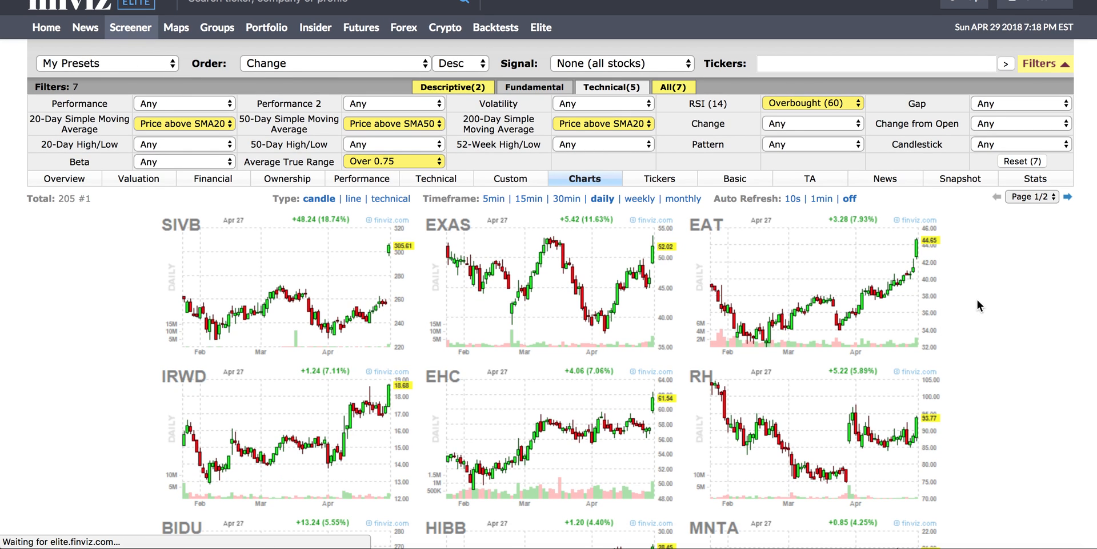
pyautogui.scroll(-2, 968, 296)
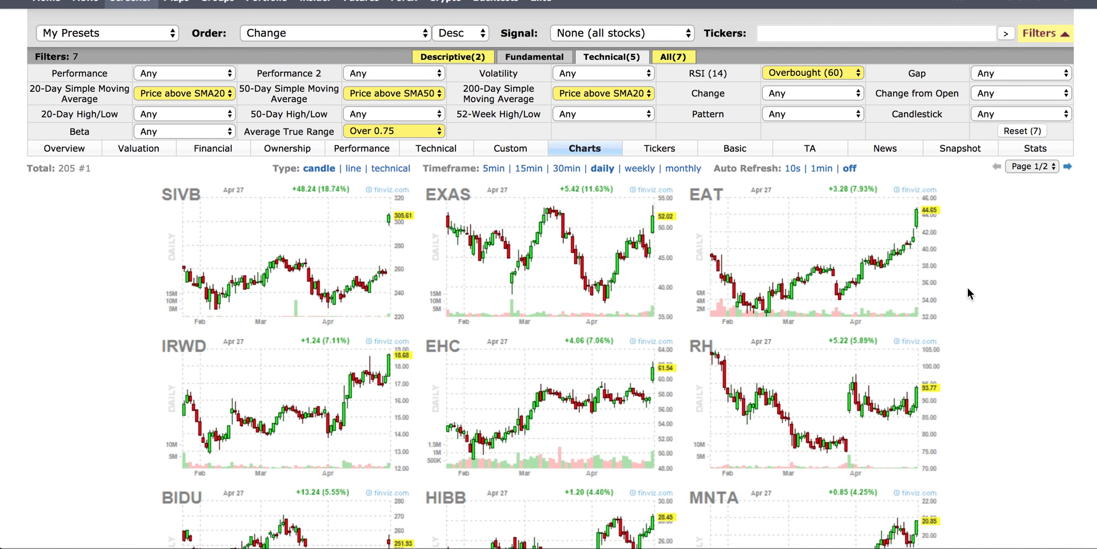
pyautogui.scroll(-1, 968, 294)
pyautogui.scroll(-2, 969, 293)
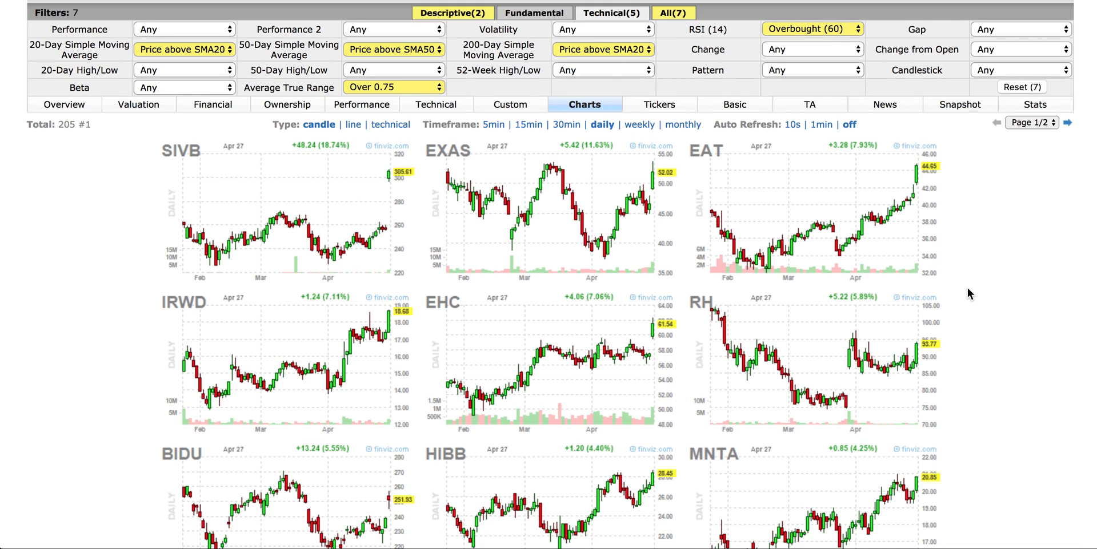
pyautogui.scroll(-4, 966, 287)
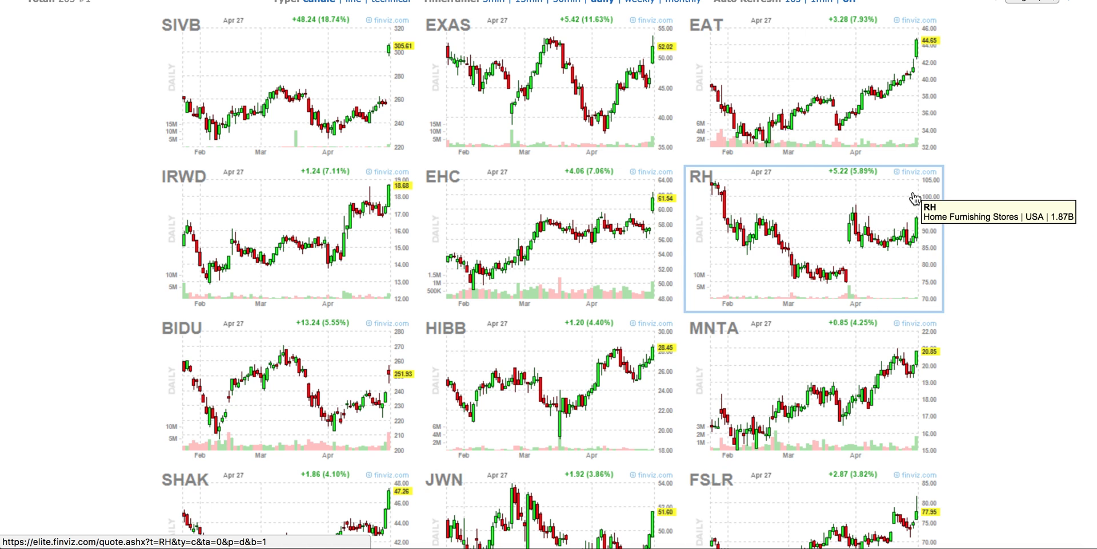
pyautogui.scroll(-3, 914, 197)
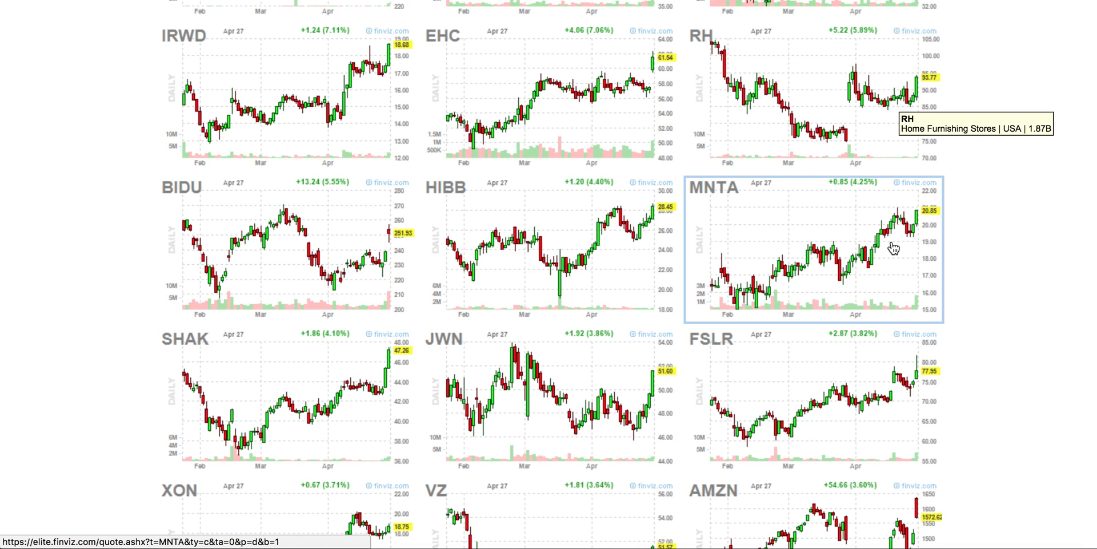
pyautogui.scroll(-3, 893, 249)
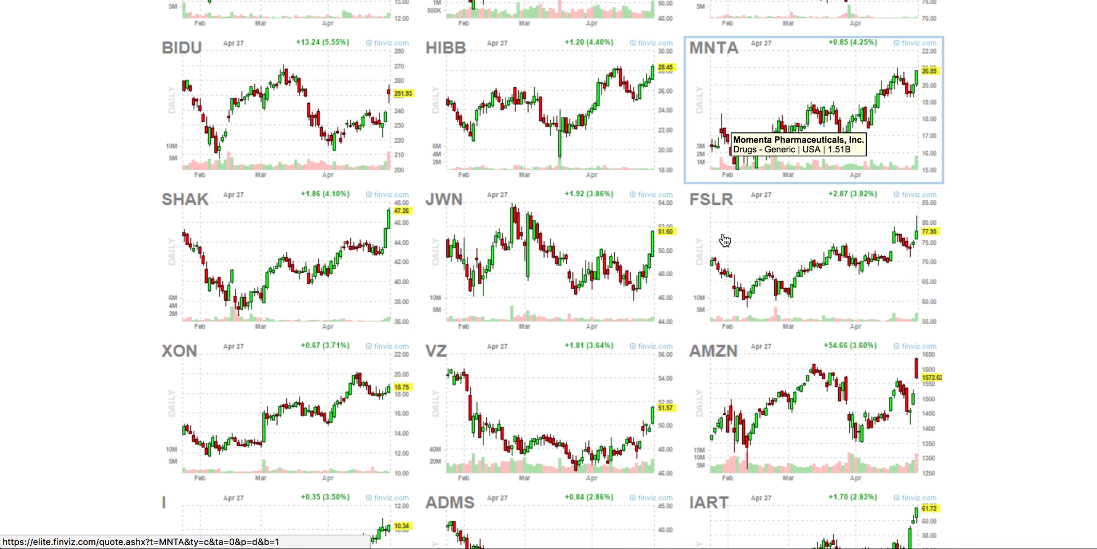
pyautogui.scroll(-2, 322, 243)
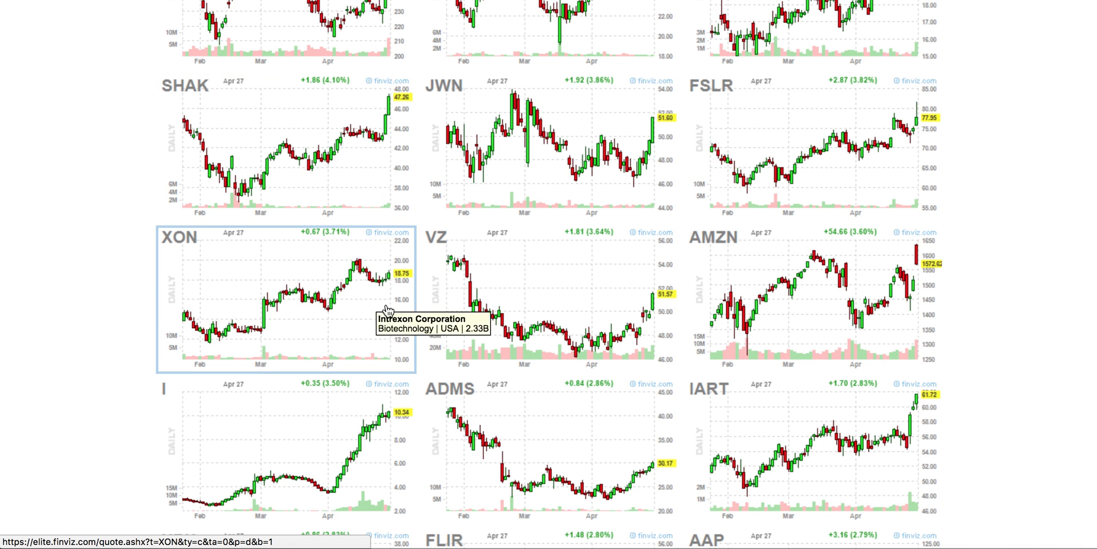
pyautogui.scroll(-4, 826, 312)
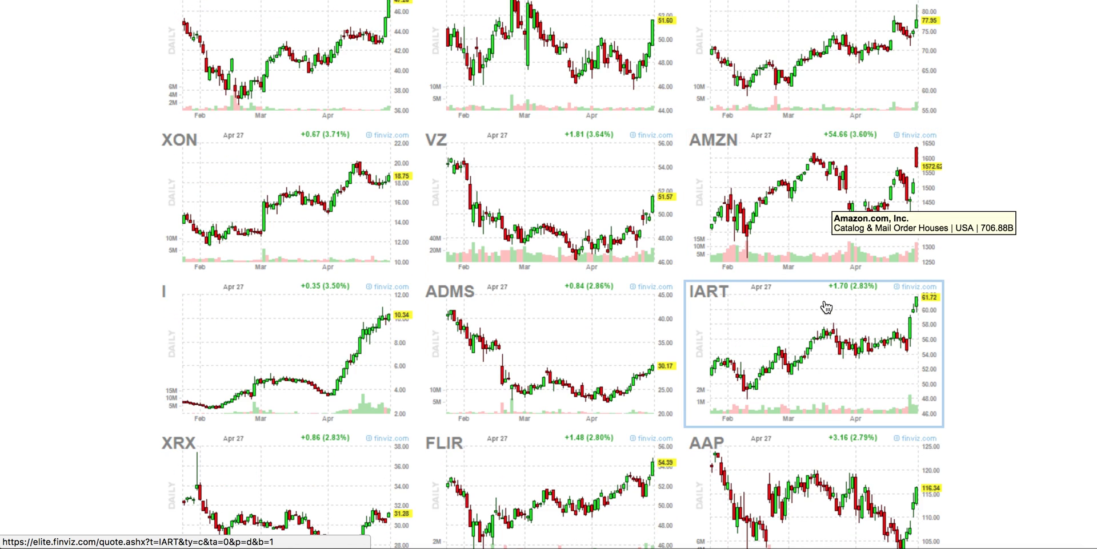
pyautogui.scroll(-2, 822, 304)
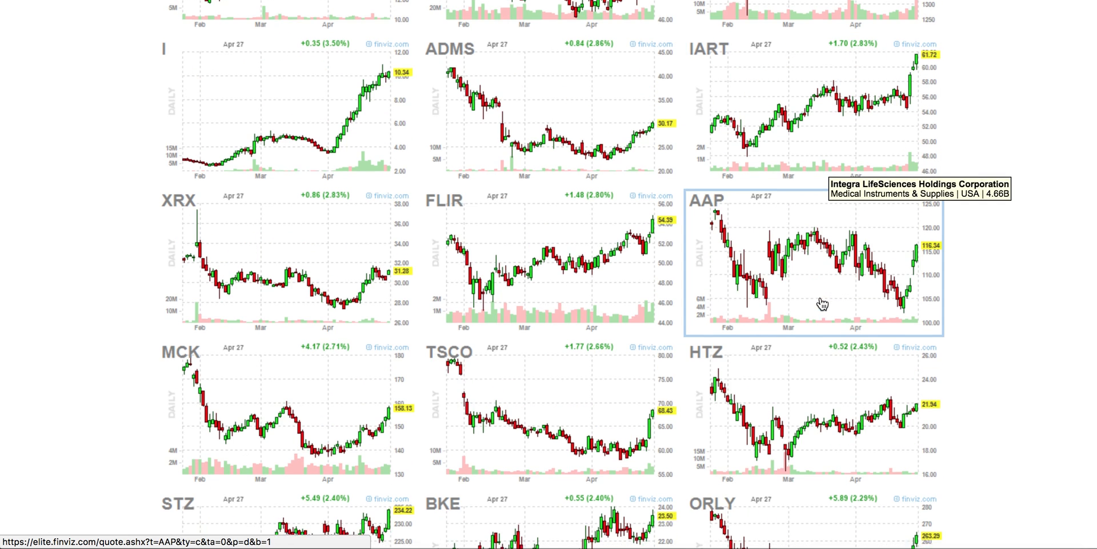
pyautogui.scroll(-4, 1010, 300)
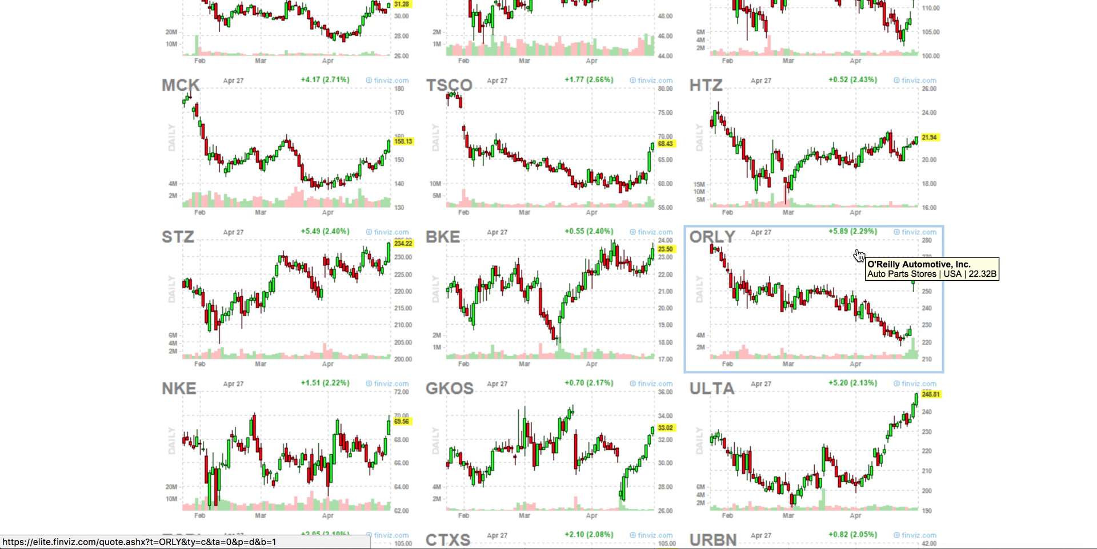
pyautogui.scroll(-2, 845, 274)
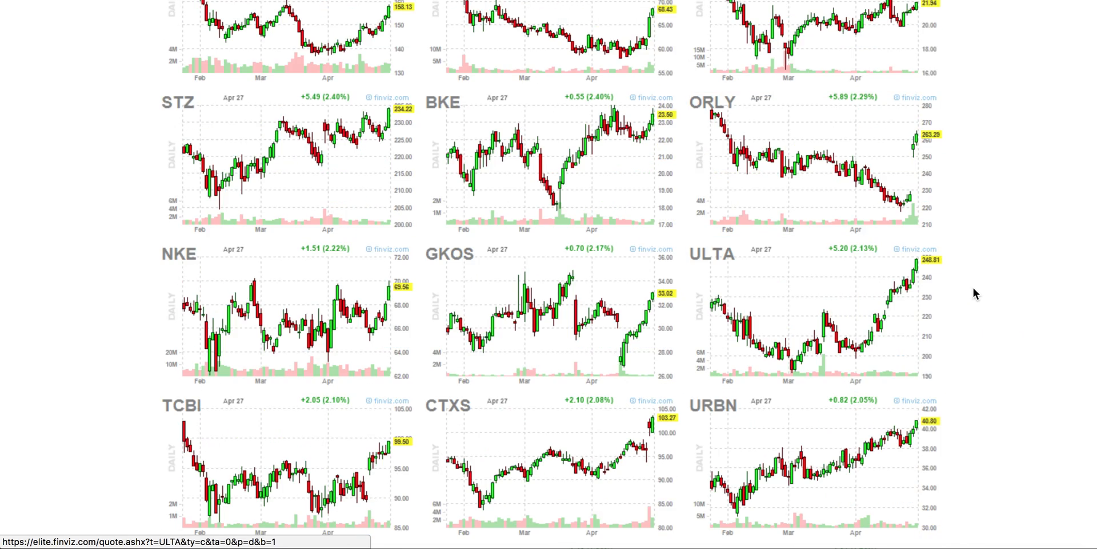
pyautogui.scroll(20, 974, 289)
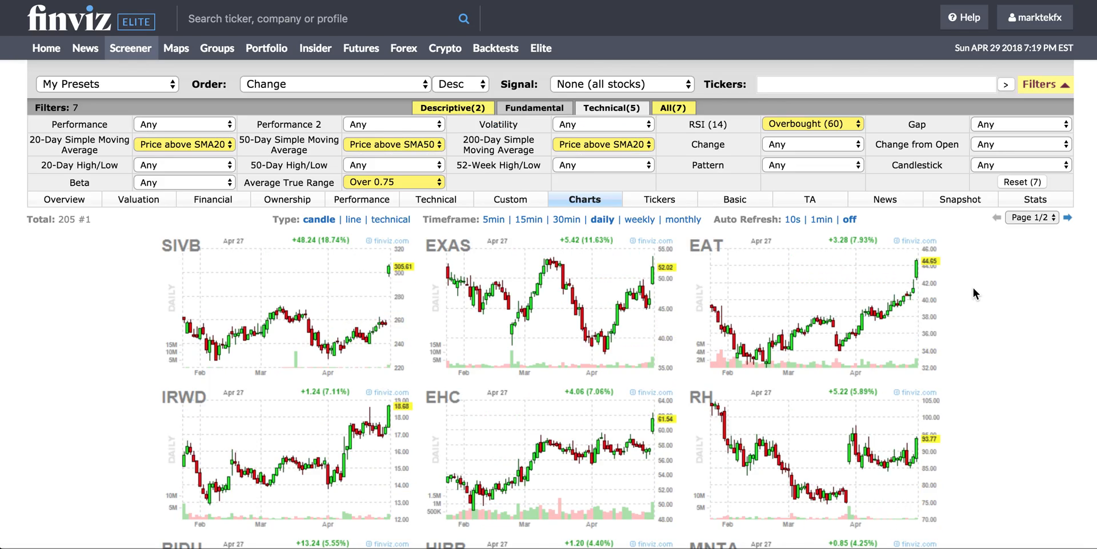
pyautogui.scroll(-3, 972, 288)
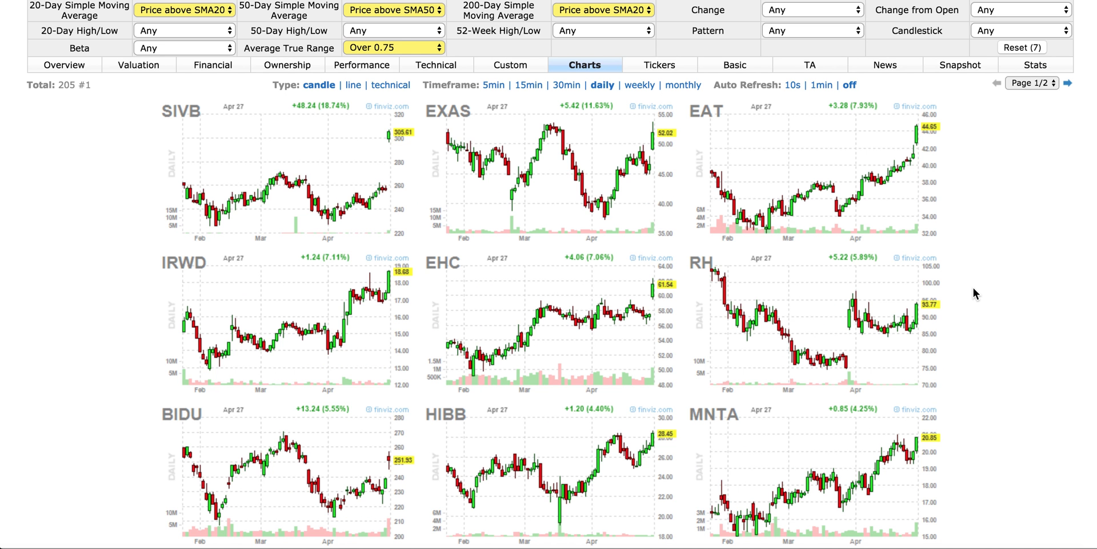
pyautogui.scroll(3, 972, 288)
pyautogui.scroll(-14, 972, 288)
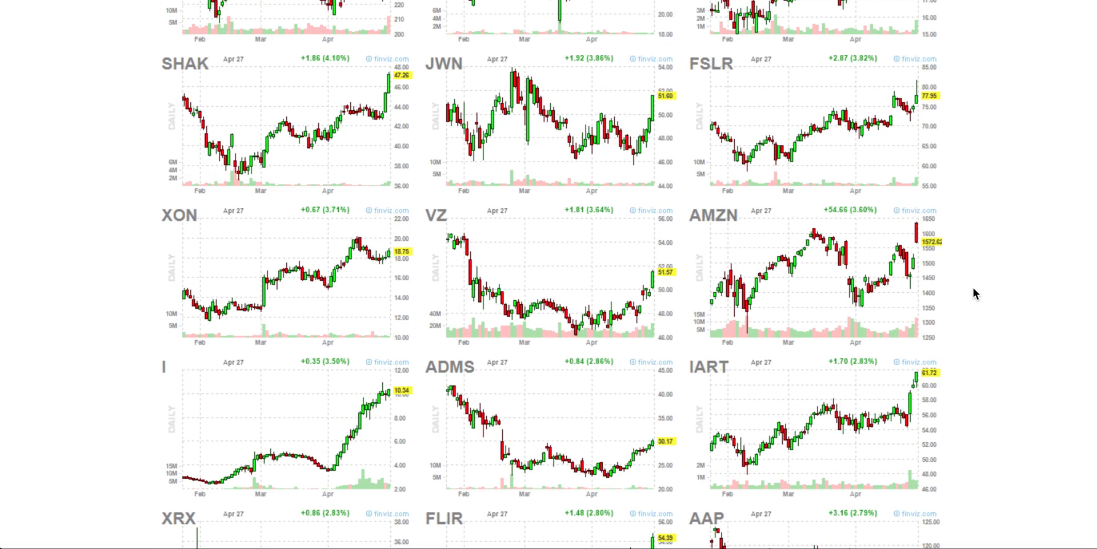
pyautogui.scroll(-3, 972, 288)
pyautogui.scroll(1, 972, 288)
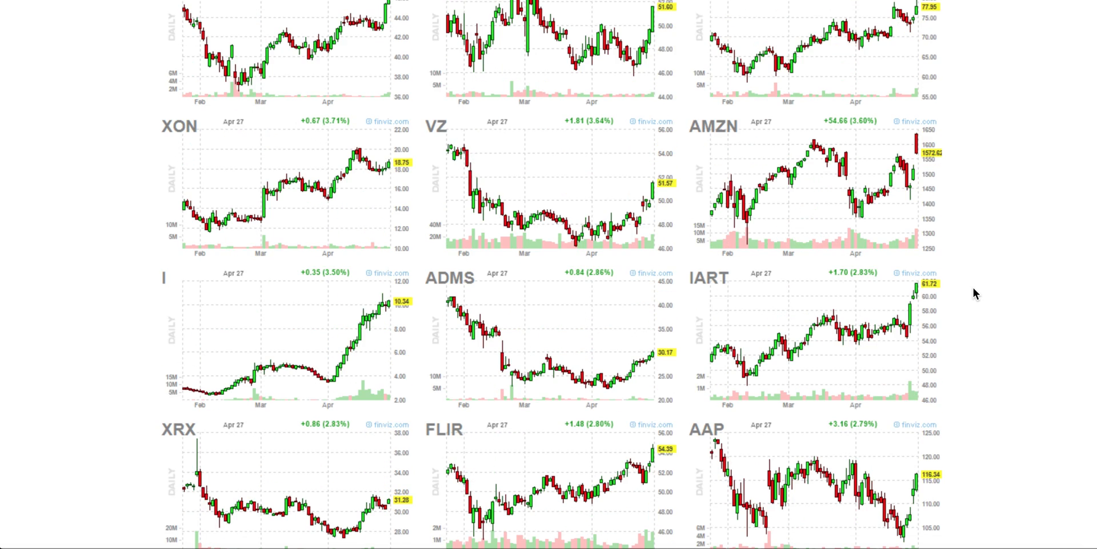
pyautogui.scroll(4, 973, 288)
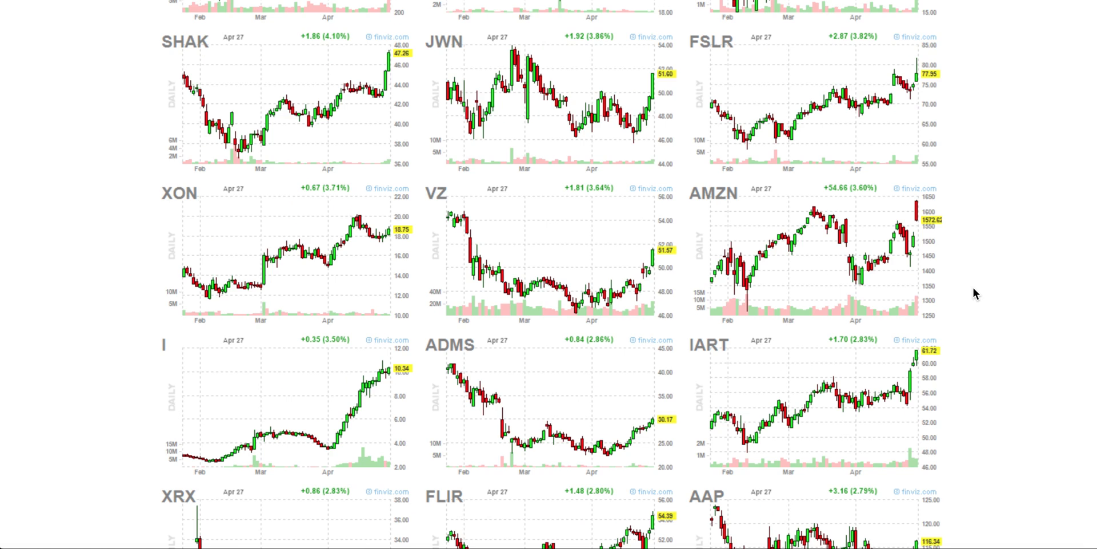
# Open the SHAK quote page in a new tab and switch its daily chart to the interactive type
pyautogui.rightClick(255, 198)
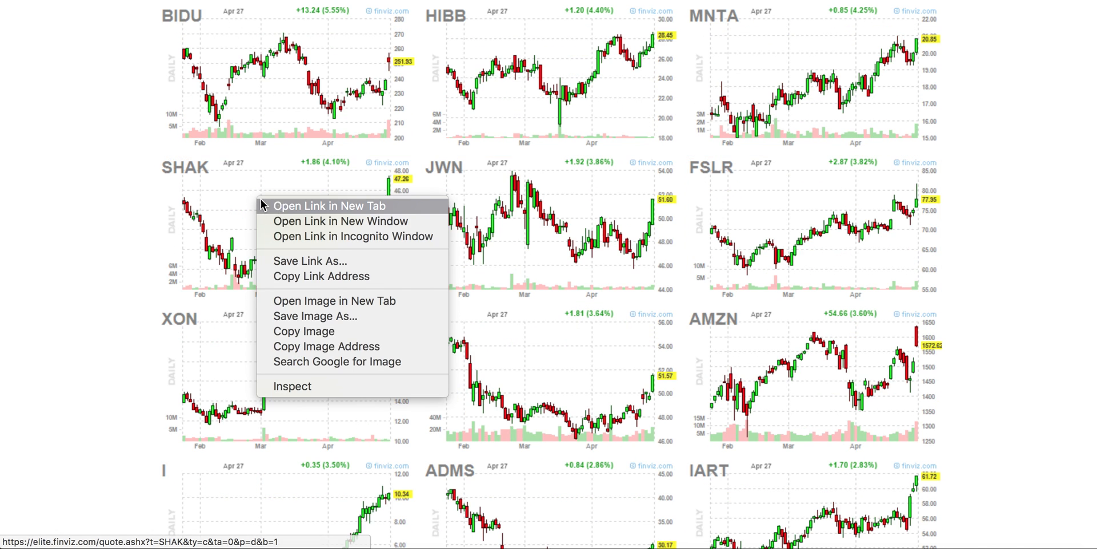
pyautogui.click(268, 206)
pyautogui.click(799, 1)
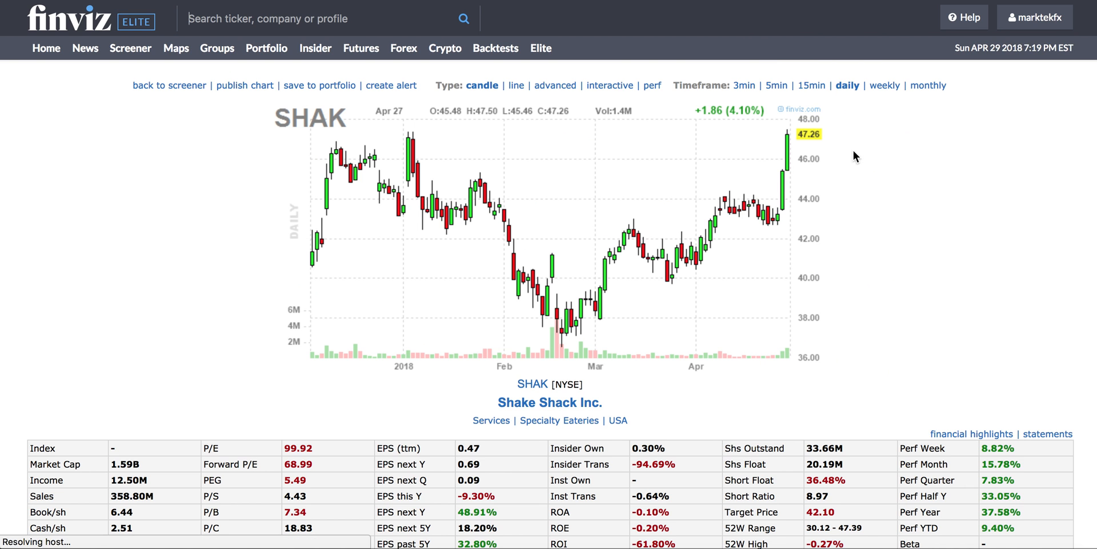
pyautogui.click(623, 87)
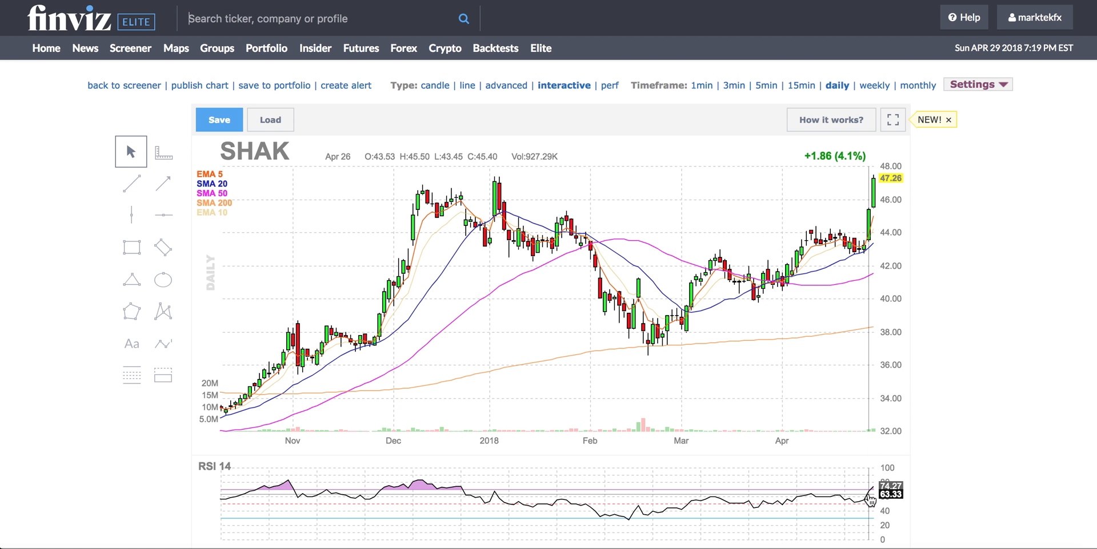
# Examine SHAK's price against its moving averages, its RSI and MFI, and its fundamentals table, and close its page
pyautogui.scroll(-10, 868, 491)
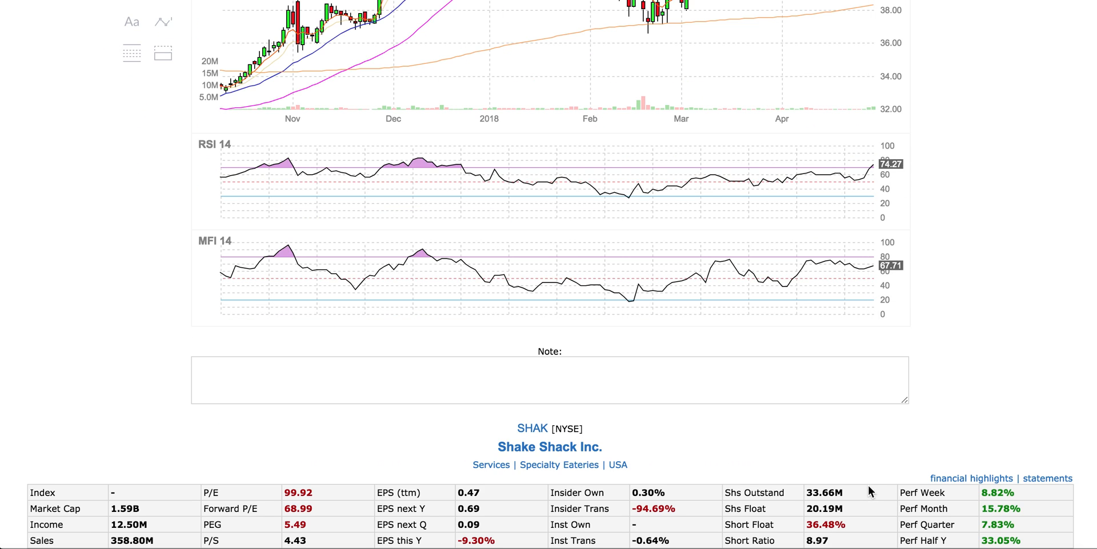
pyautogui.scroll(10, 856, 473)
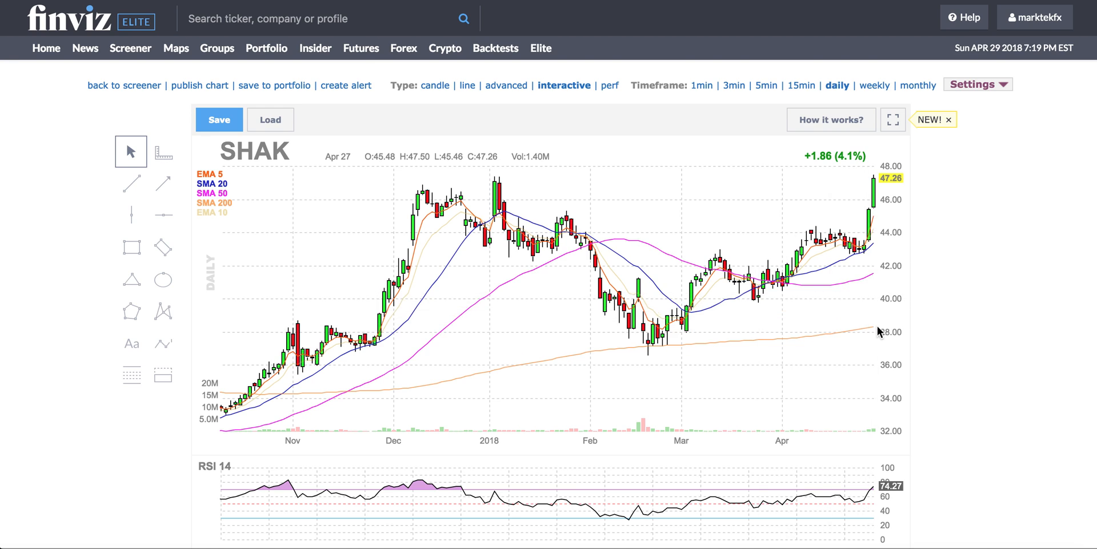
pyautogui.scroll(-10, 876, 327)
pyautogui.scroll(-9, 876, 326)
pyautogui.click(802, 340)
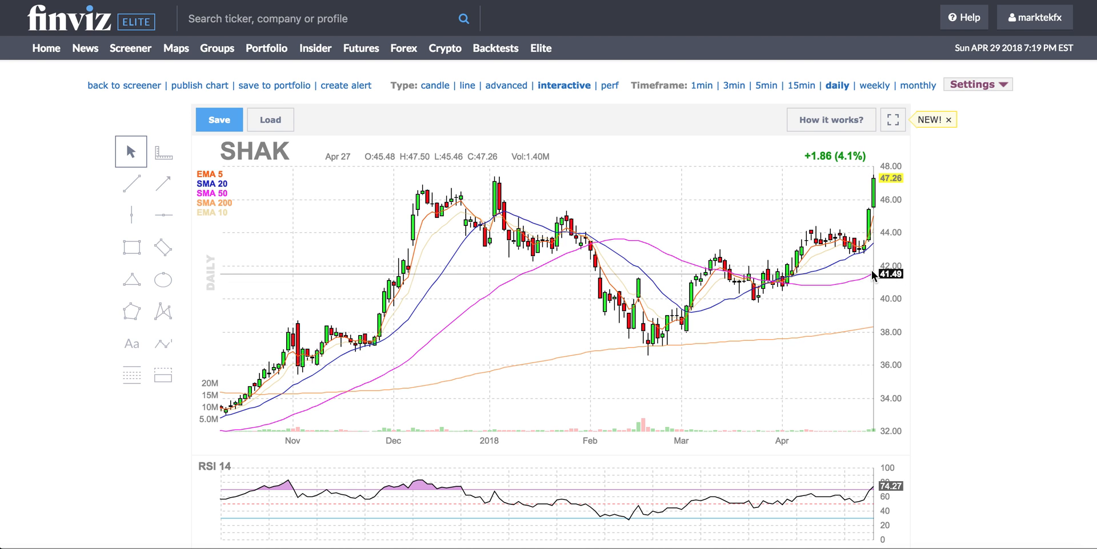
pyautogui.scroll(-3, 862, 263)
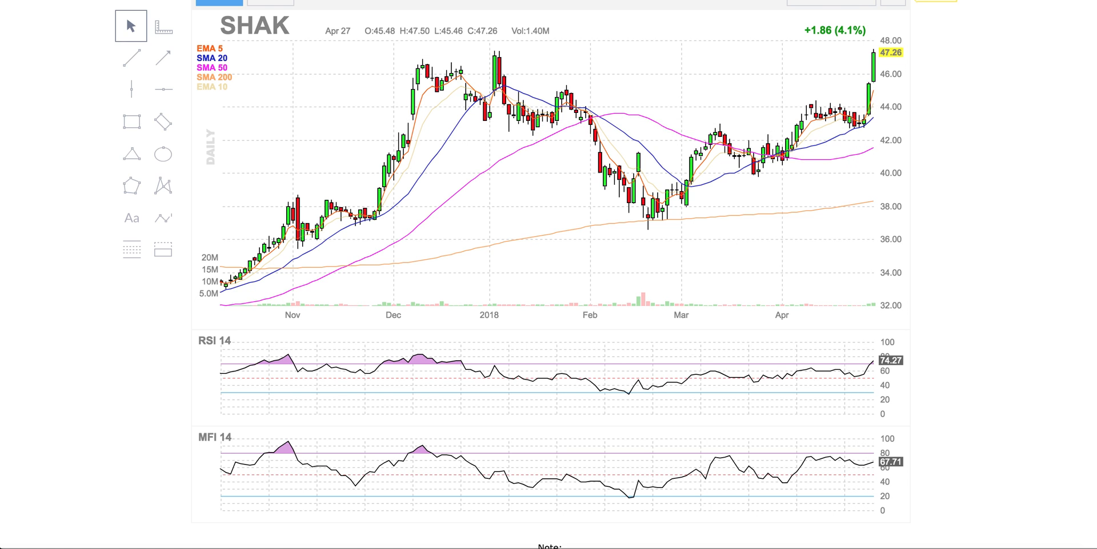
pyautogui.press('super+w')
# Review the candle charts of the screened stocks after SHAK, from XON down to ULTA's row
pyautogui.scroll(-5, 1013, 336)
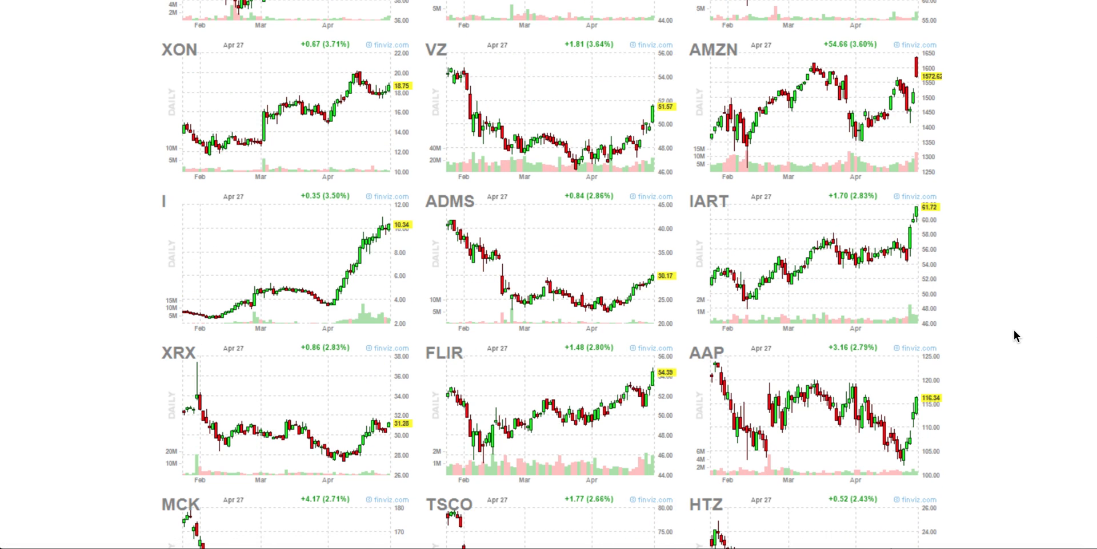
pyautogui.scroll(-3, 1013, 336)
pyautogui.scroll(-3, 1013, 335)
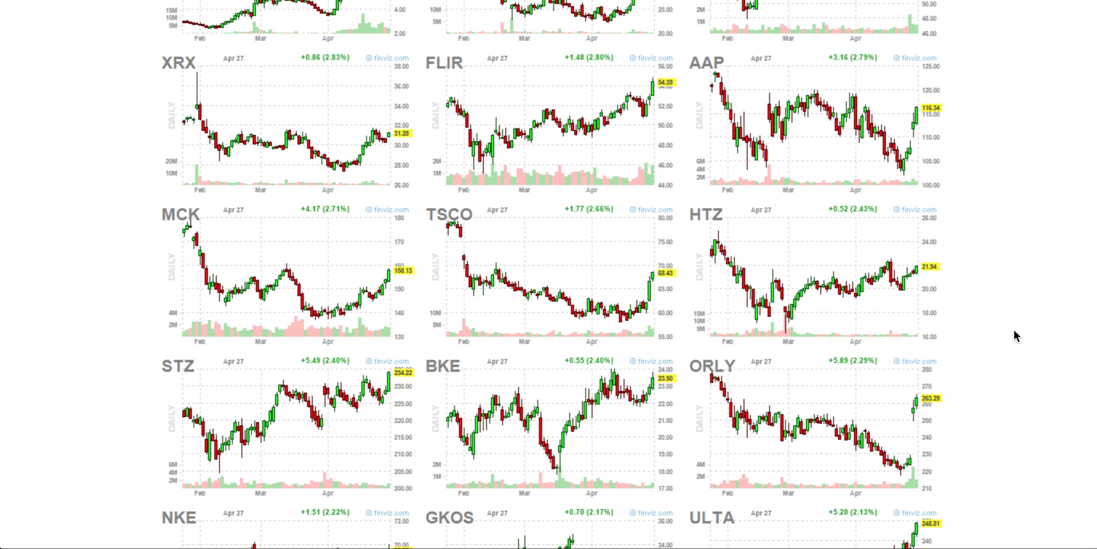
pyautogui.scroll(-2, 1014, 331)
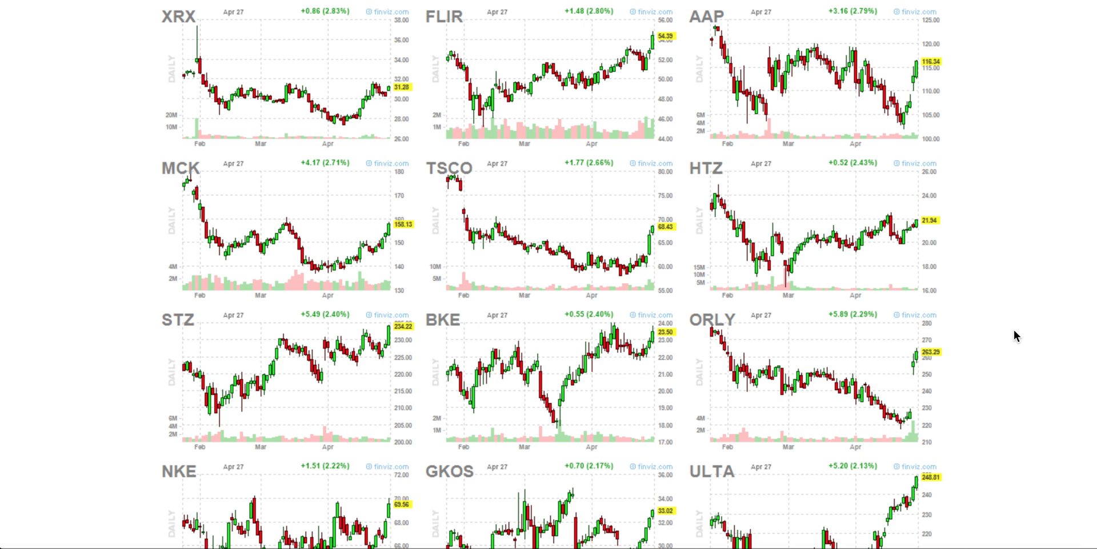
pyautogui.scroll(-2, 1013, 330)
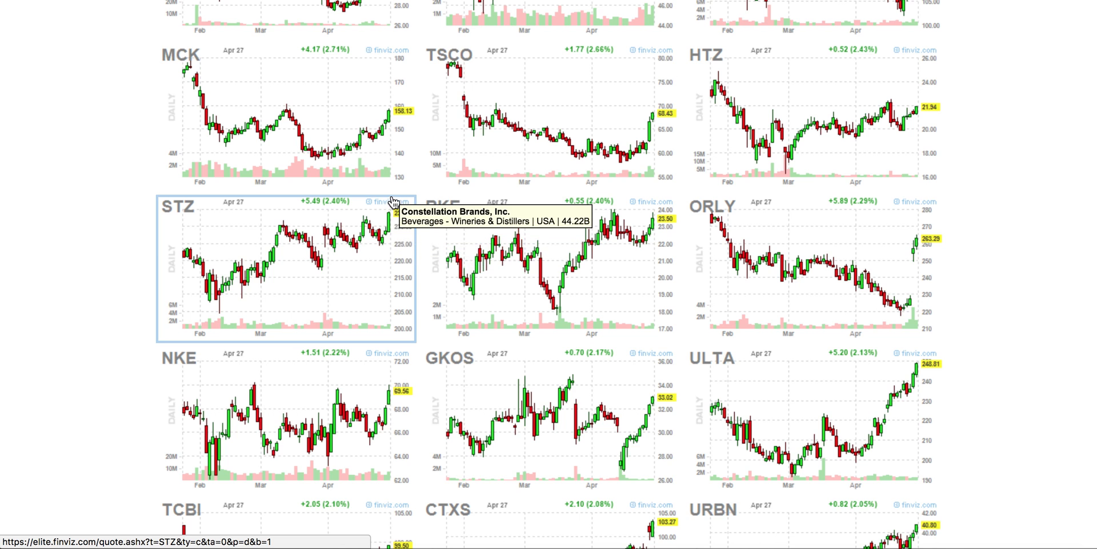
pyautogui.scroll(-3, 392, 205)
# Open the ULTA quote page in a new tab and display its daily chart as interactive
pyautogui.rightClick(867, 262)
pyautogui.click(867, 260)
pyautogui.rightClick(890, 264)
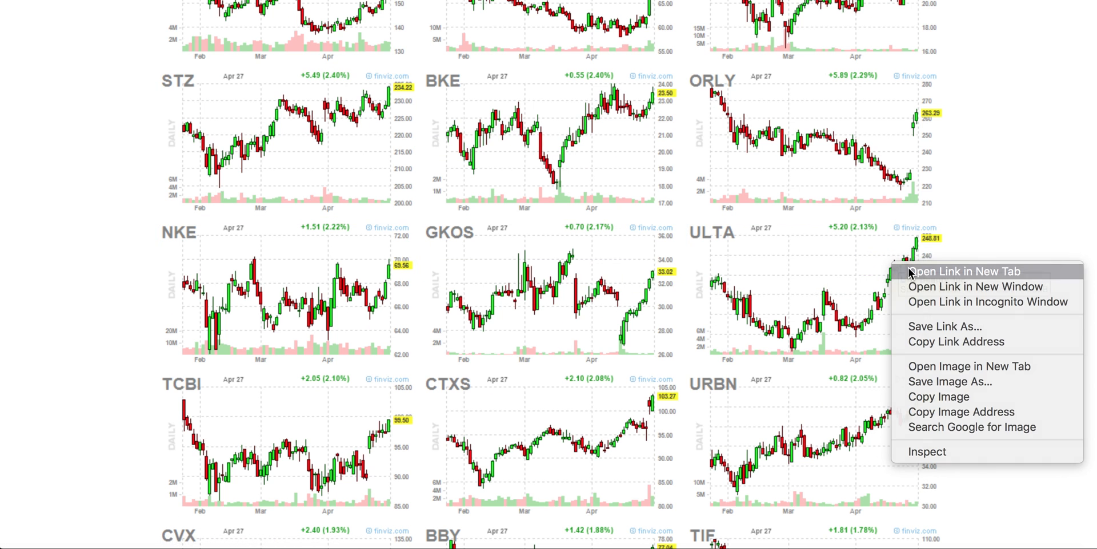
pyautogui.click(911, 273)
pyautogui.hotkey('ctrl', 'Tab')
pyautogui.hotkey('ctrl', 'Tab')
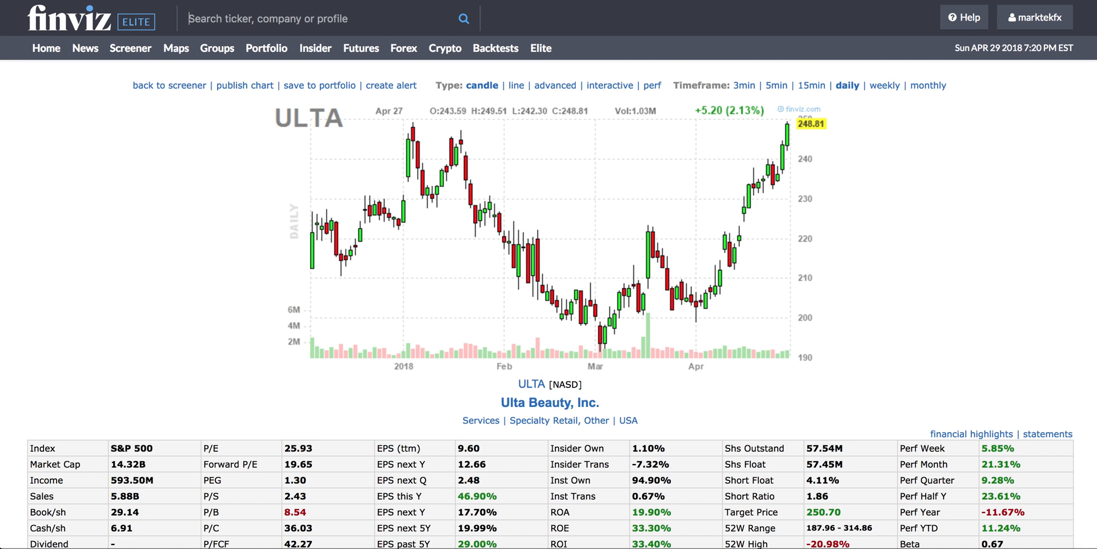
pyautogui.click(611, 83)
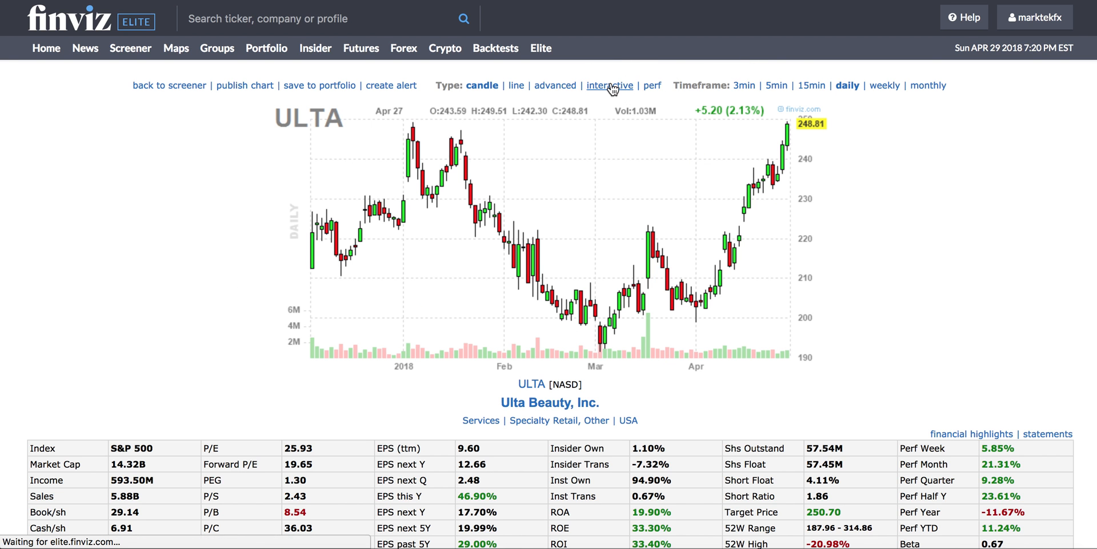
# Check ULTA's average volume and ATR, examine its price chart and indicators, and close its page
pyautogui.scroll(-10, 827, 284)
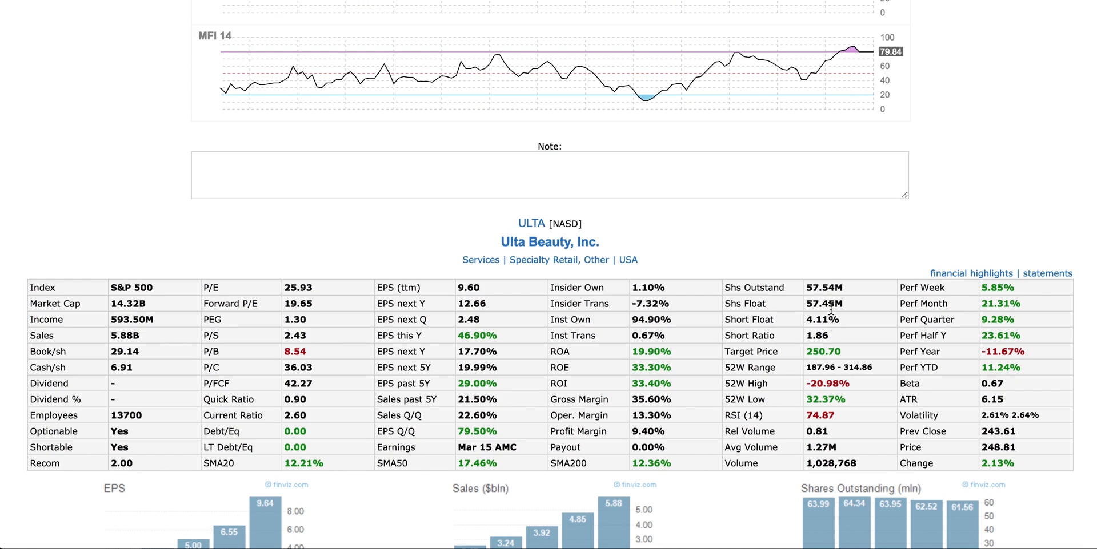
pyautogui.click(802, 450)
pyautogui.doubleClick(980, 399)
pyautogui.scroll(10, 656, 345)
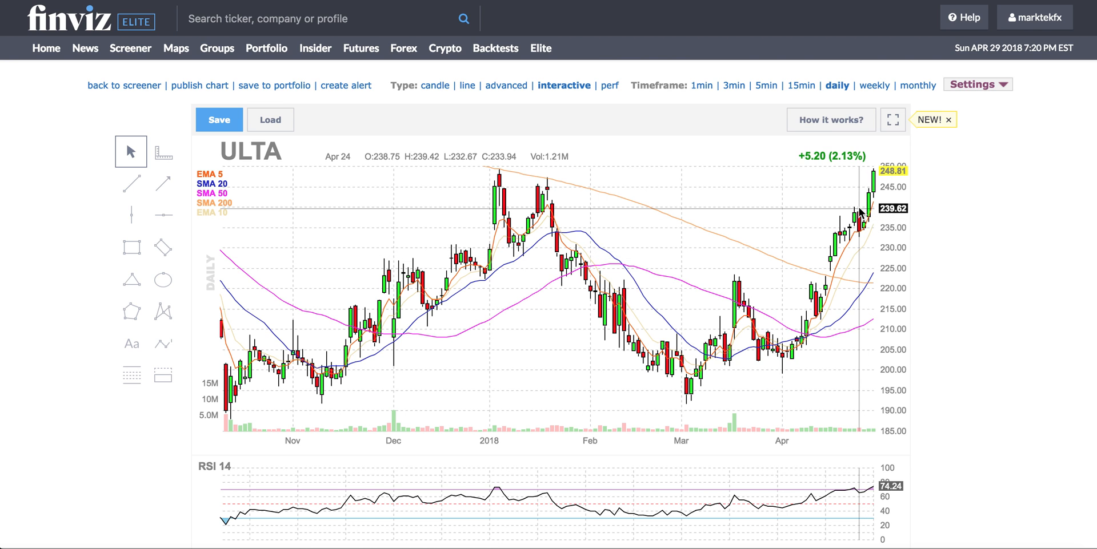
pyautogui.scroll(-3, 896, 290)
pyautogui.scroll(3, 857, 285)
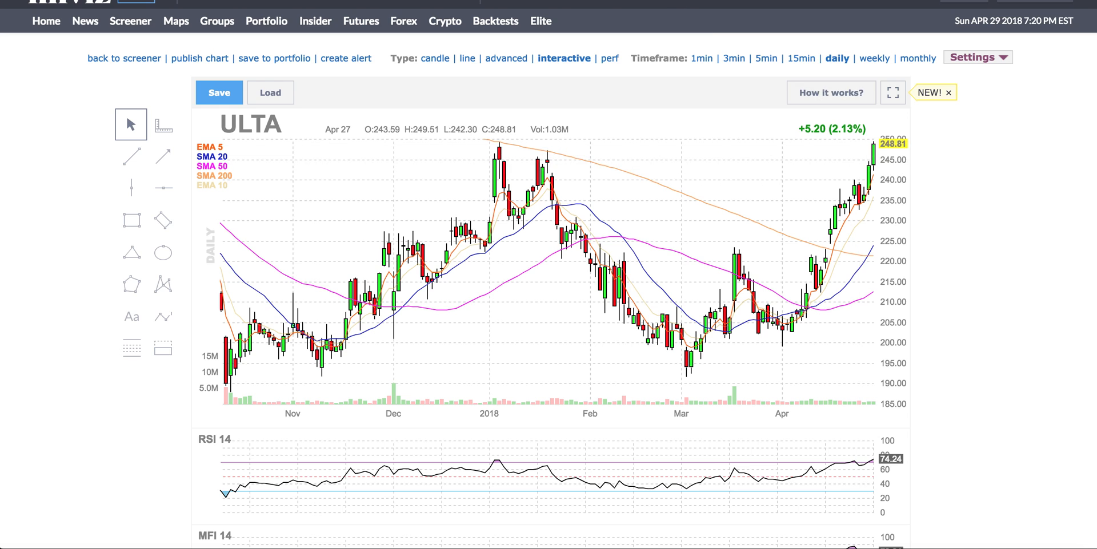
pyautogui.press('super+w')
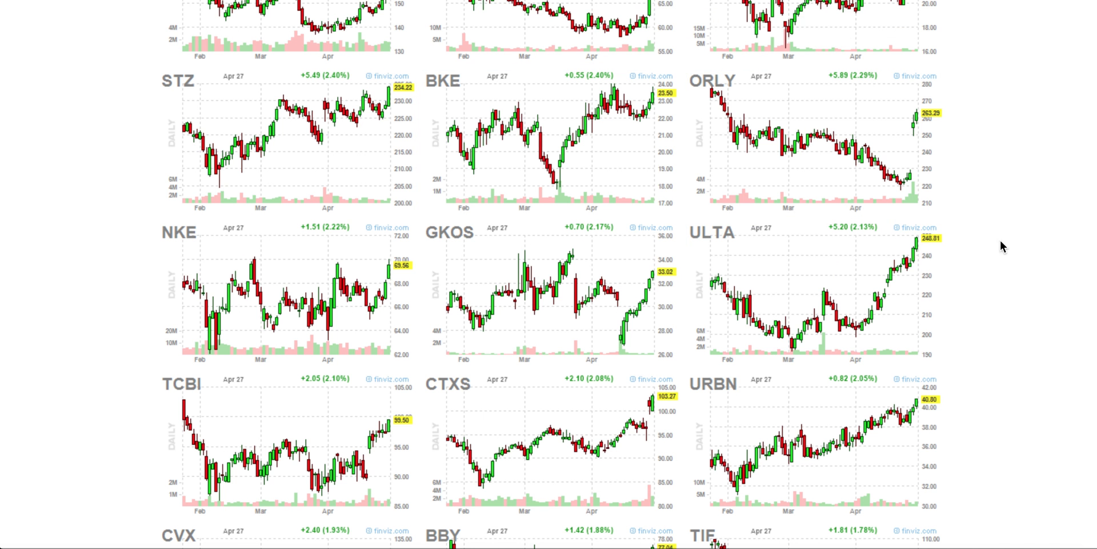
# Examine the remaining screened stocks' daily candle charts below ULTA, from CTXS to USG, for gaps, breakouts and uptrends
pyautogui.scroll(-3, 975, 245)
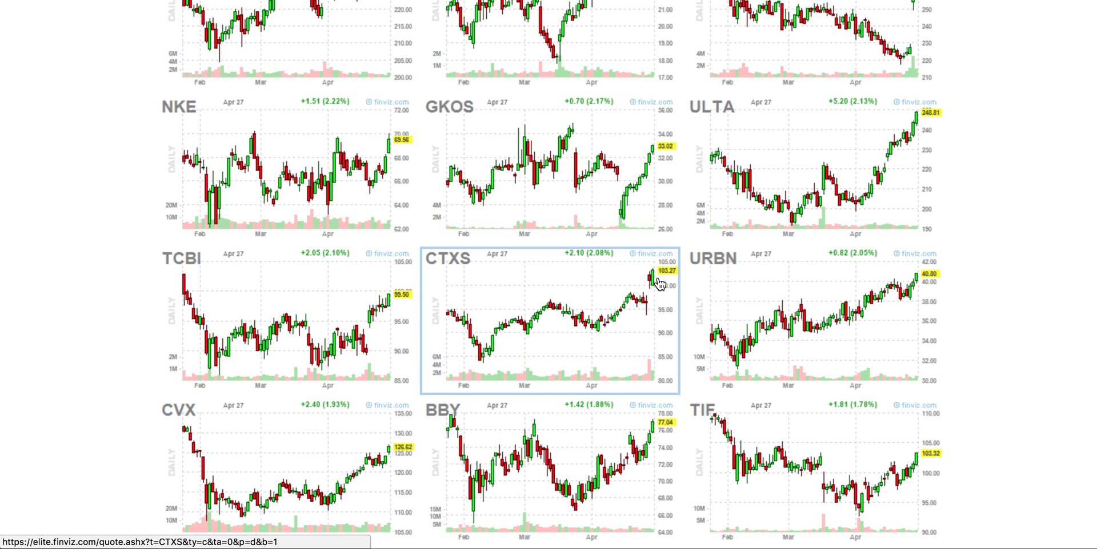
pyautogui.scroll(-5, 653, 294)
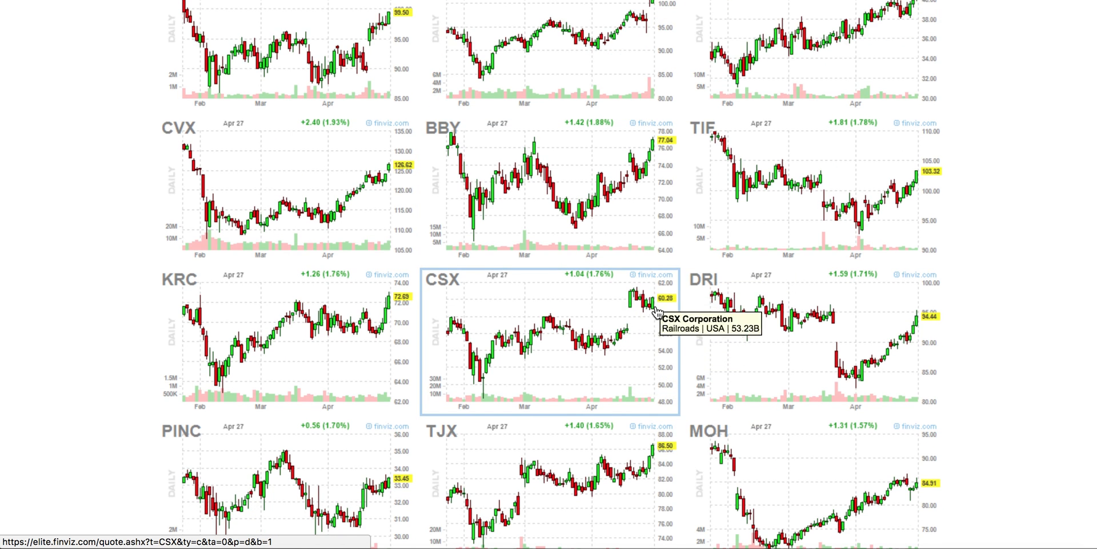
pyautogui.scroll(-4, 654, 288)
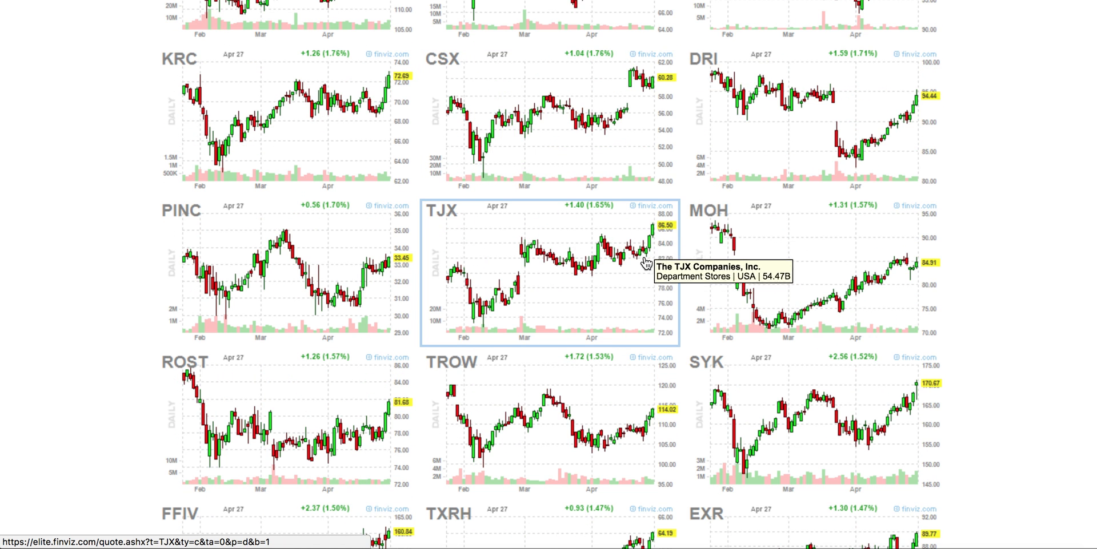
pyautogui.scroll(-2, 640, 280)
pyautogui.scroll(-2, 656, 359)
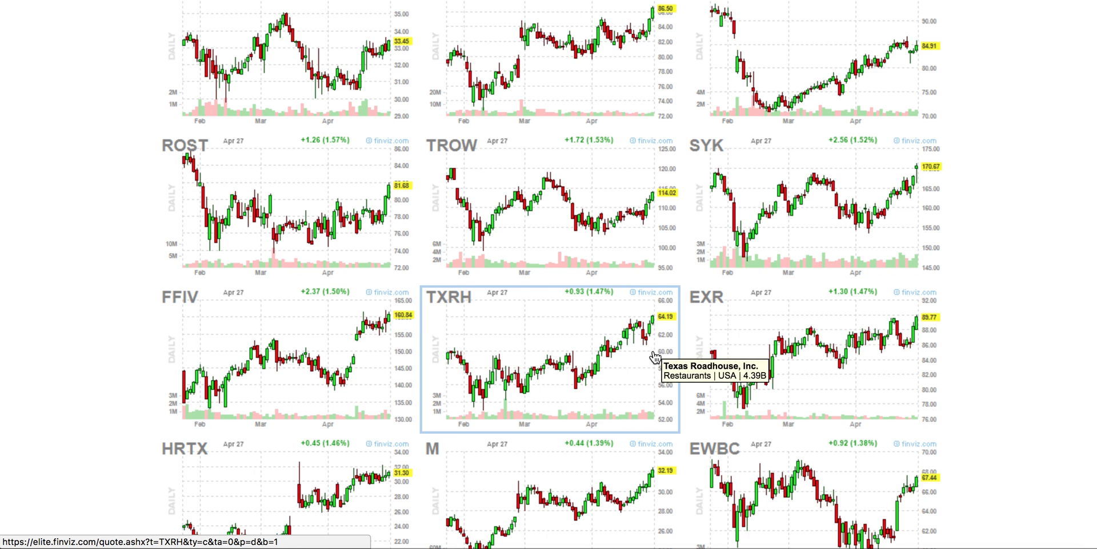
pyautogui.scroll(-2, 643, 354)
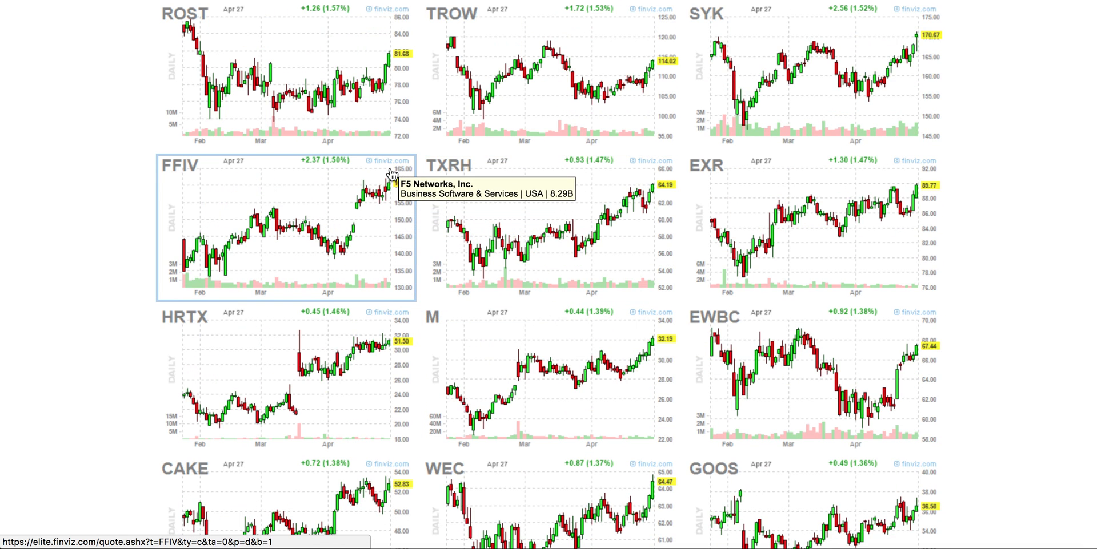
pyautogui.scroll(-2, 445, 200)
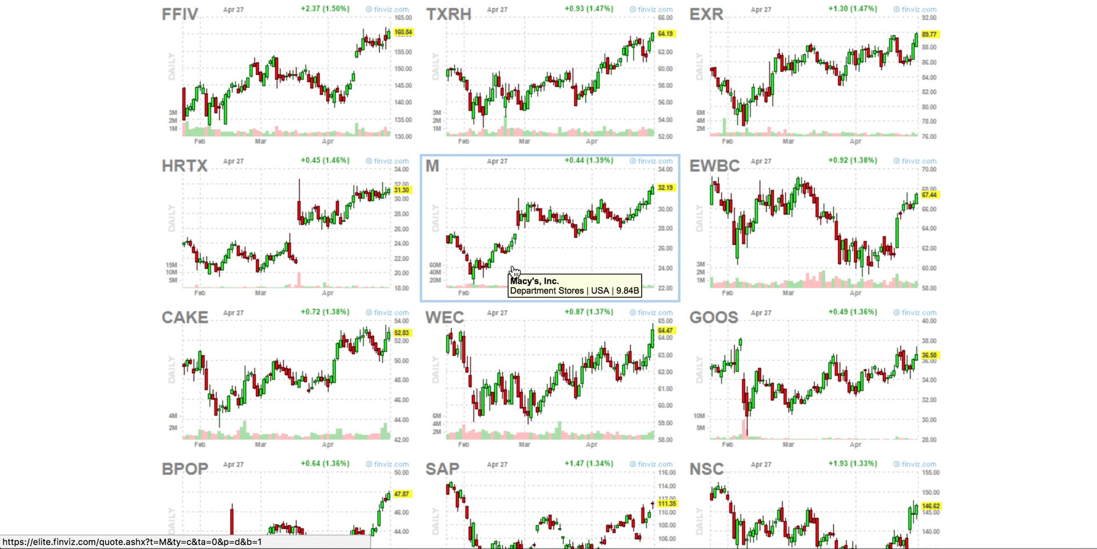
pyautogui.scroll(-2, 484, 272)
pyautogui.scroll(-2, 728, 271)
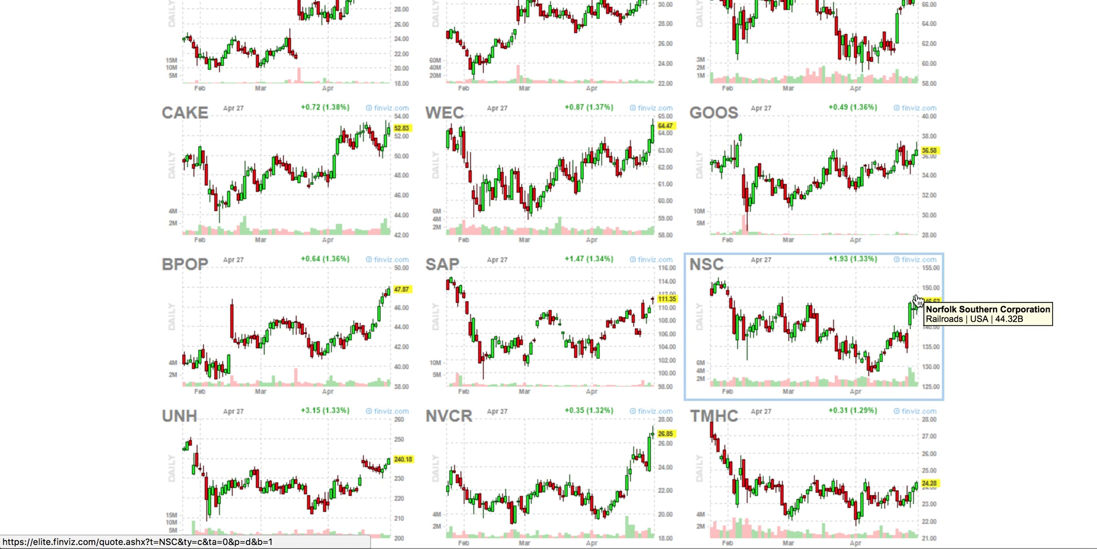
pyautogui.scroll(-5, 918, 279)
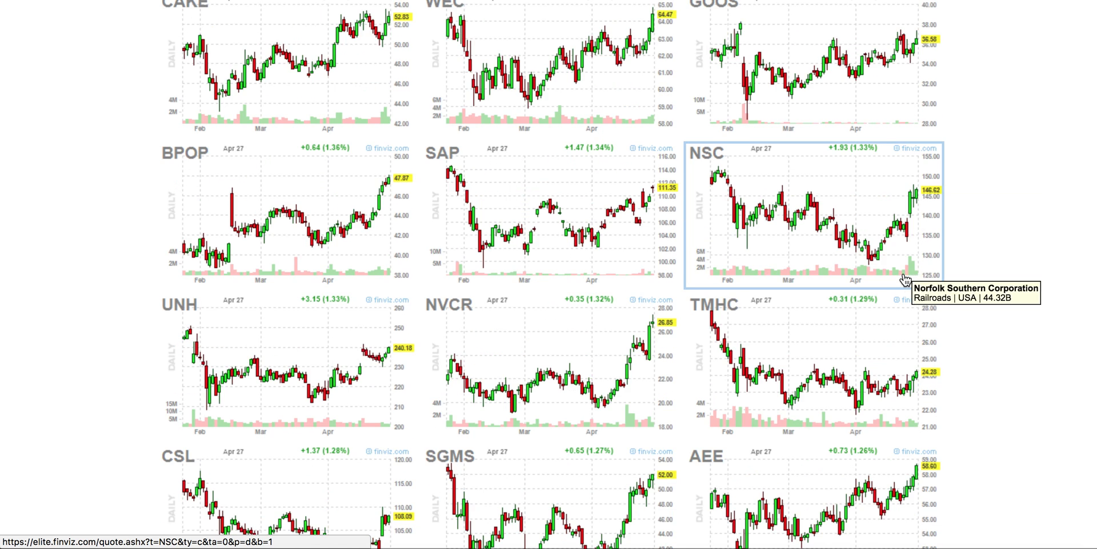
pyautogui.scroll(-2, 905, 280)
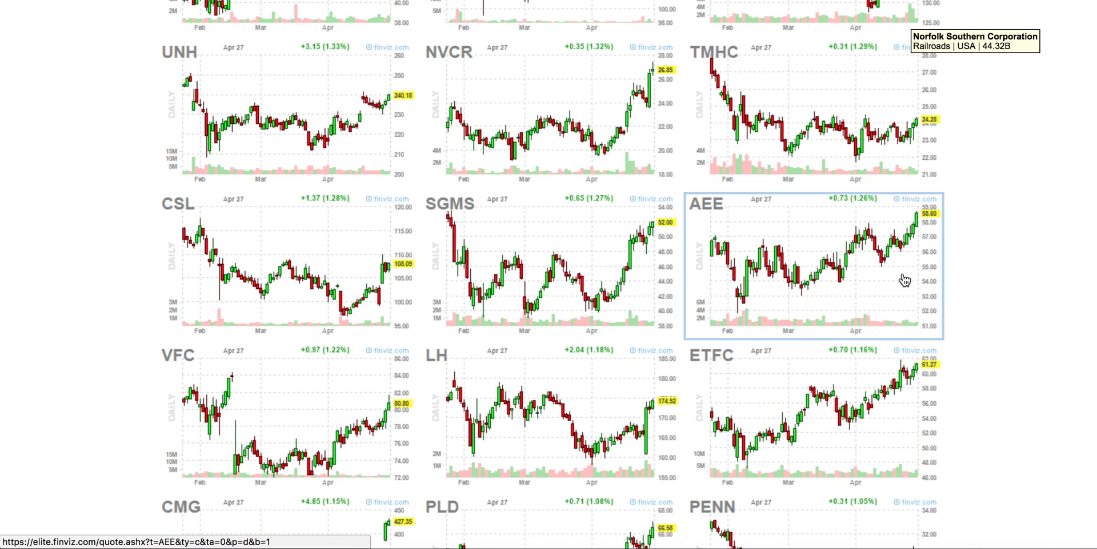
pyautogui.scroll(-6, 904, 280)
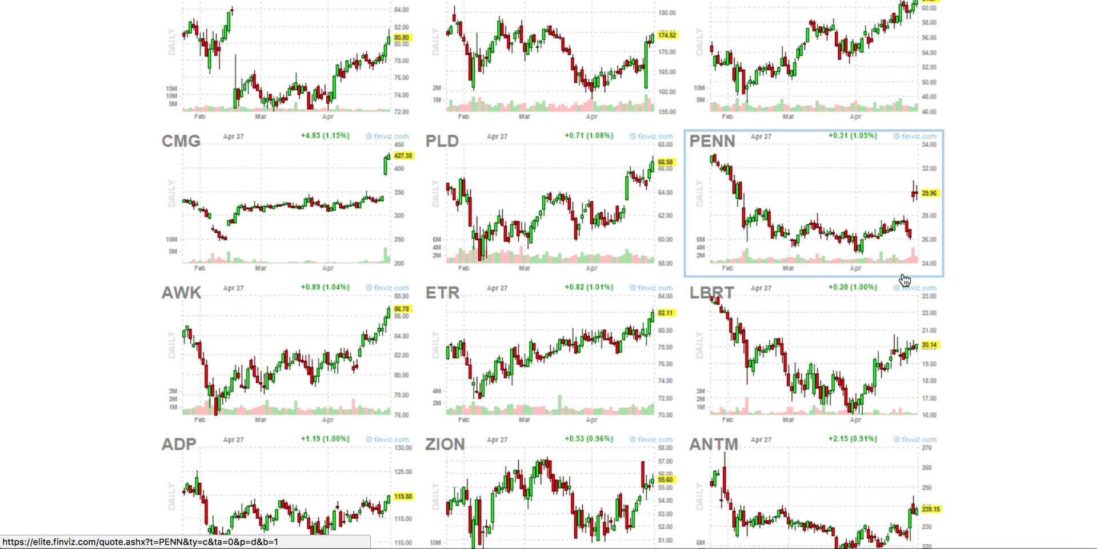
pyautogui.moveTo(904, 280)
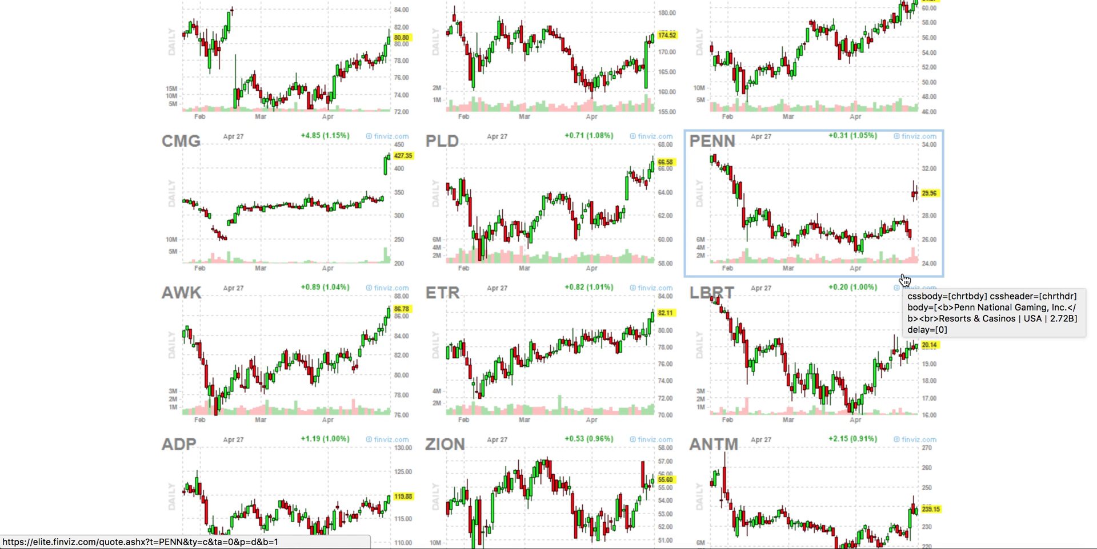
pyautogui.scroll(-1, 904, 280)
pyautogui.scroll(-2, 904, 280)
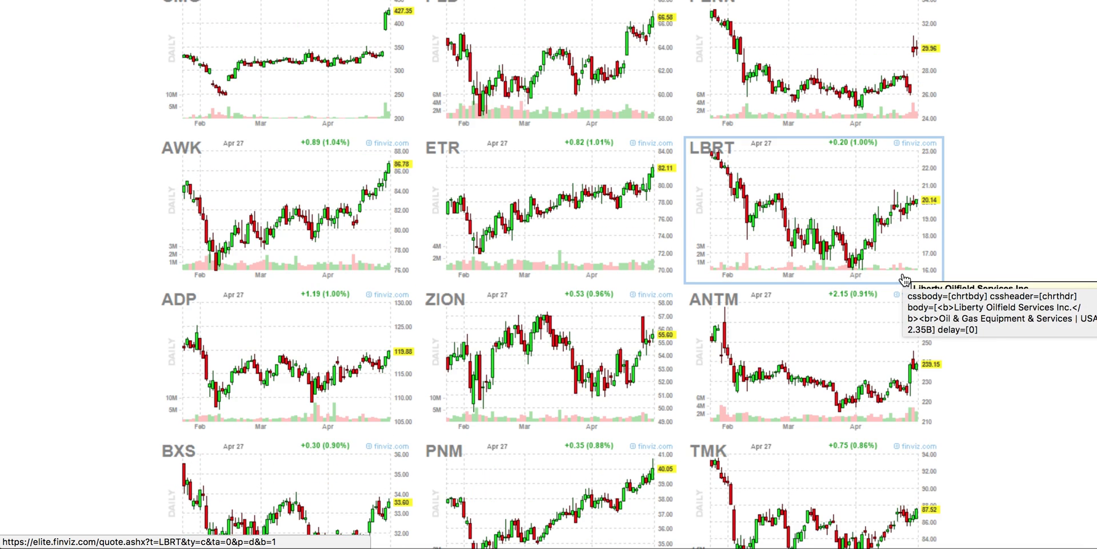
pyautogui.scroll(-8, 902, 280)
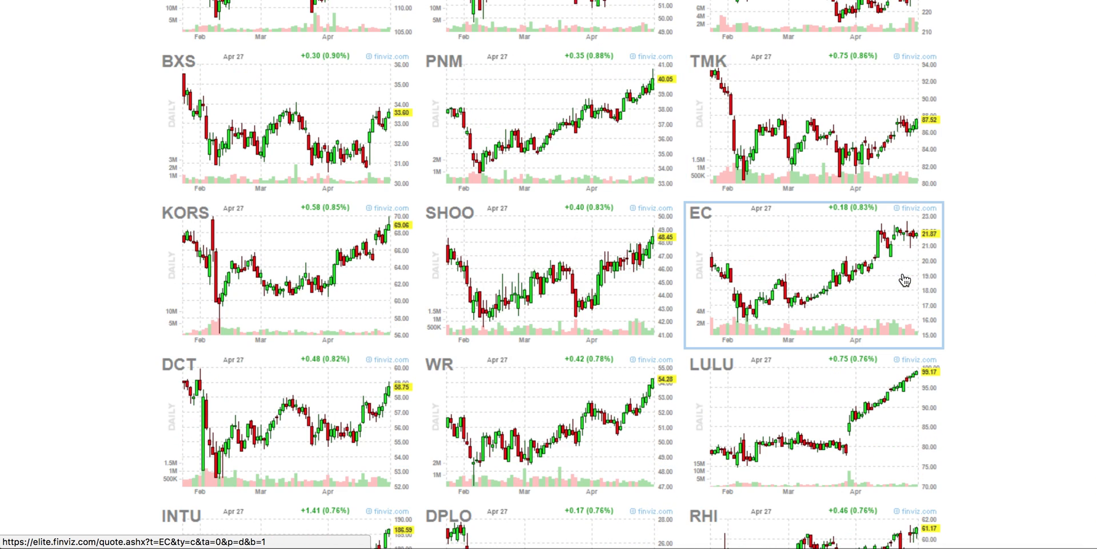
pyautogui.scroll(-5, 904, 280)
pyautogui.scroll(-3, 904, 280)
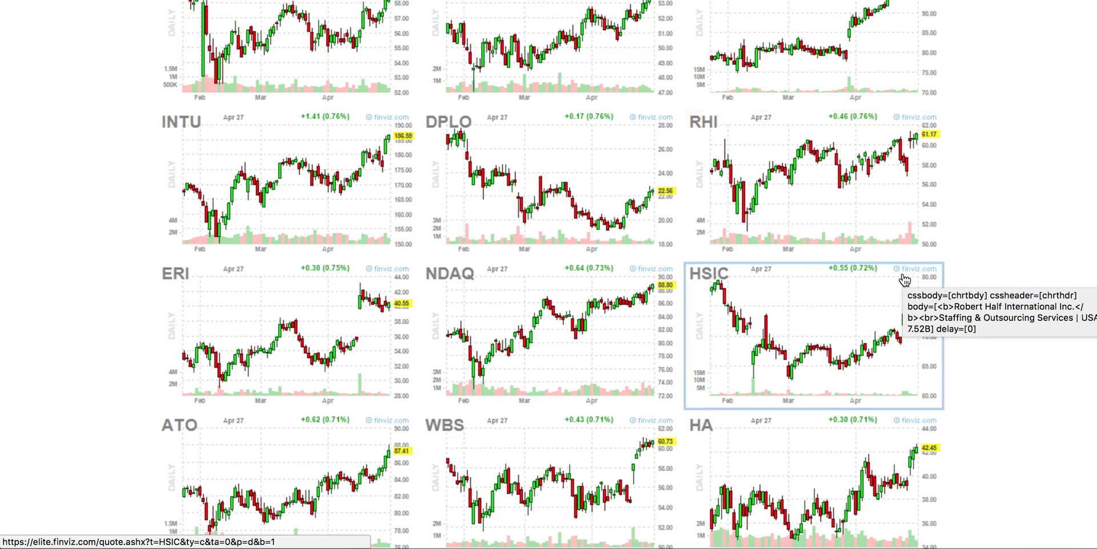
pyautogui.scroll(-3, 904, 280)
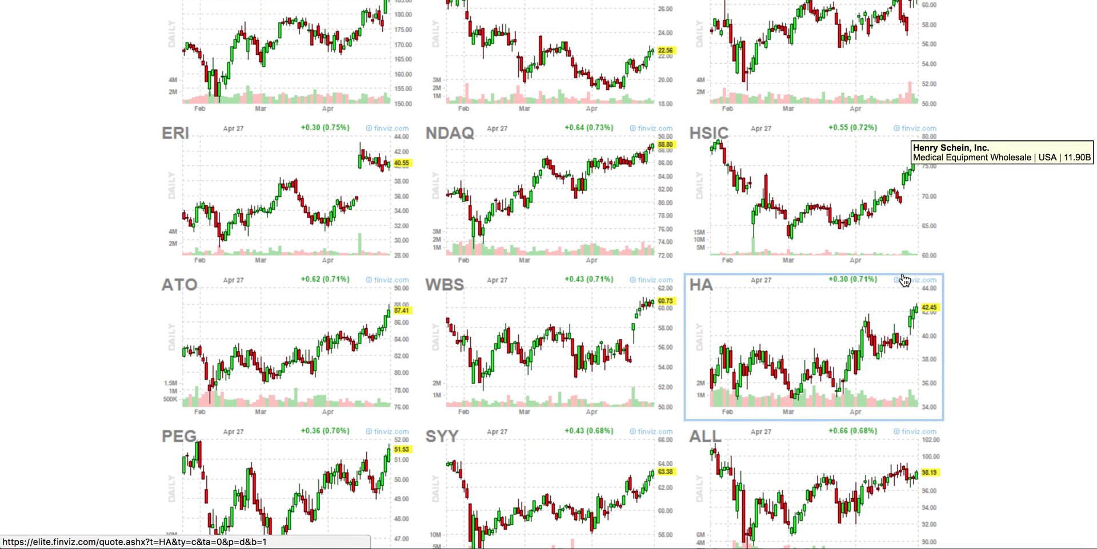
pyautogui.scroll(-6, 903, 278)
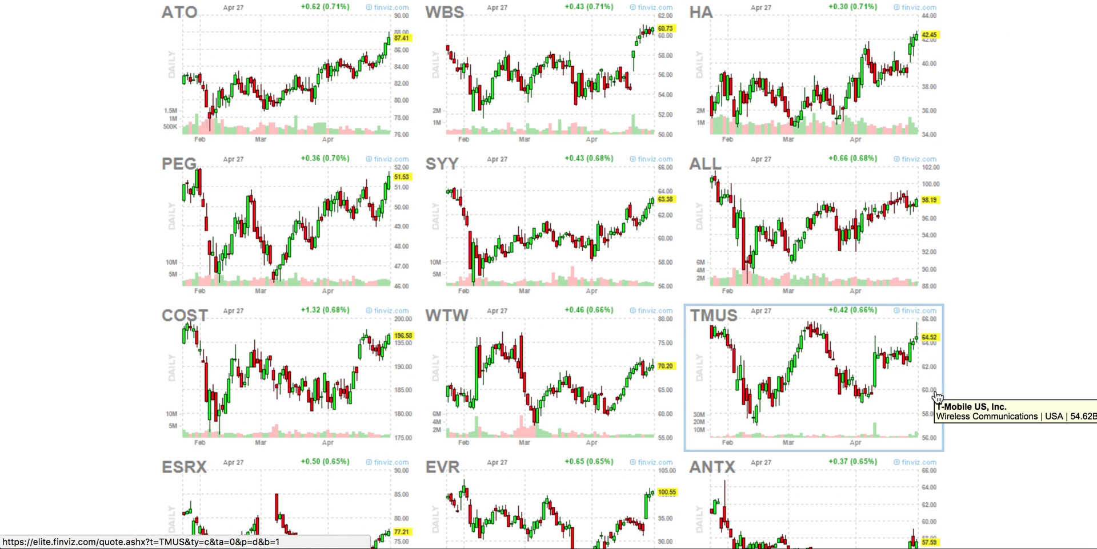
pyautogui.scroll(-5, 938, 398)
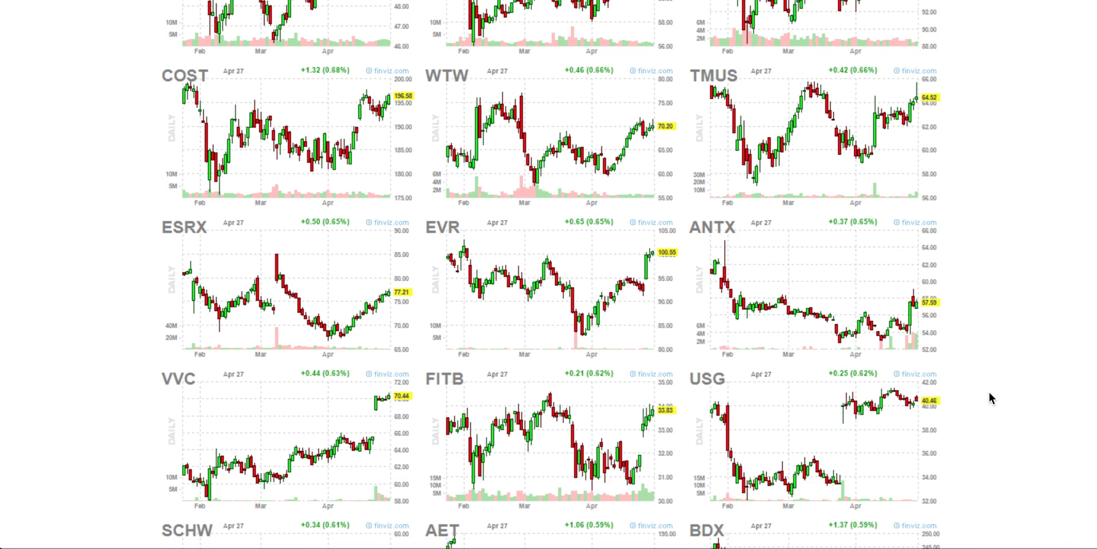
# Examine the remaining daily candle charts on the first results page, from SCHW down to VNOM
pyautogui.scroll(-3, 990, 398)
pyautogui.scroll(-2, 977, 391)
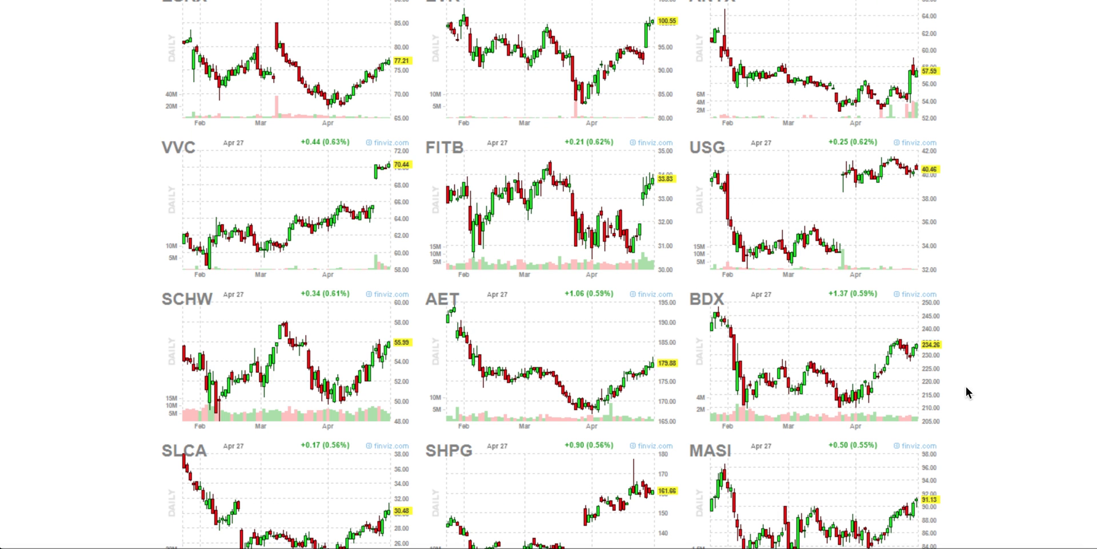
pyautogui.scroll(-1, 876, 387)
pyautogui.scroll(-2, 891, 400)
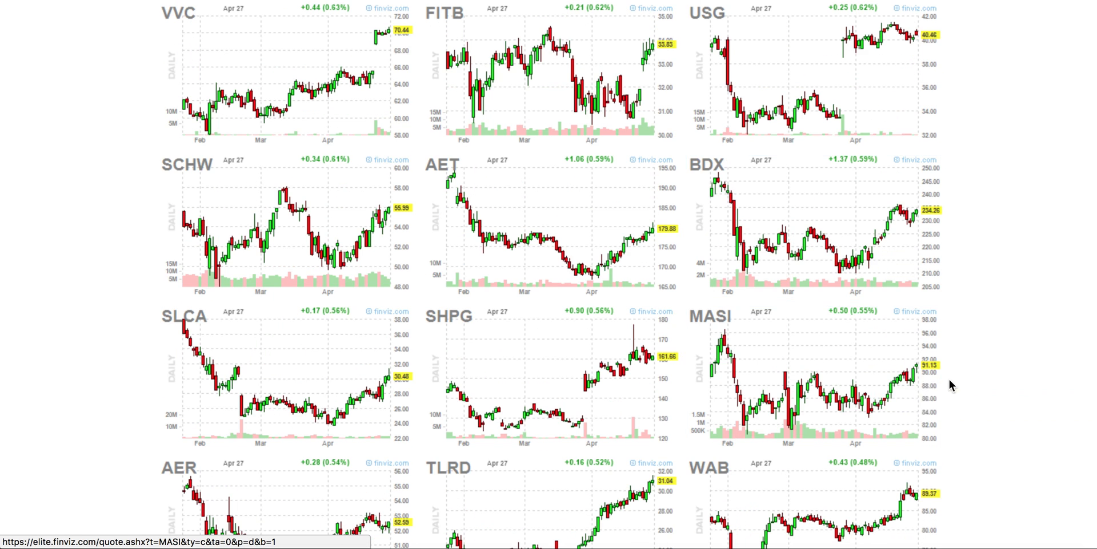
pyautogui.scroll(-4, 964, 382)
pyautogui.scroll(-4, 990, 392)
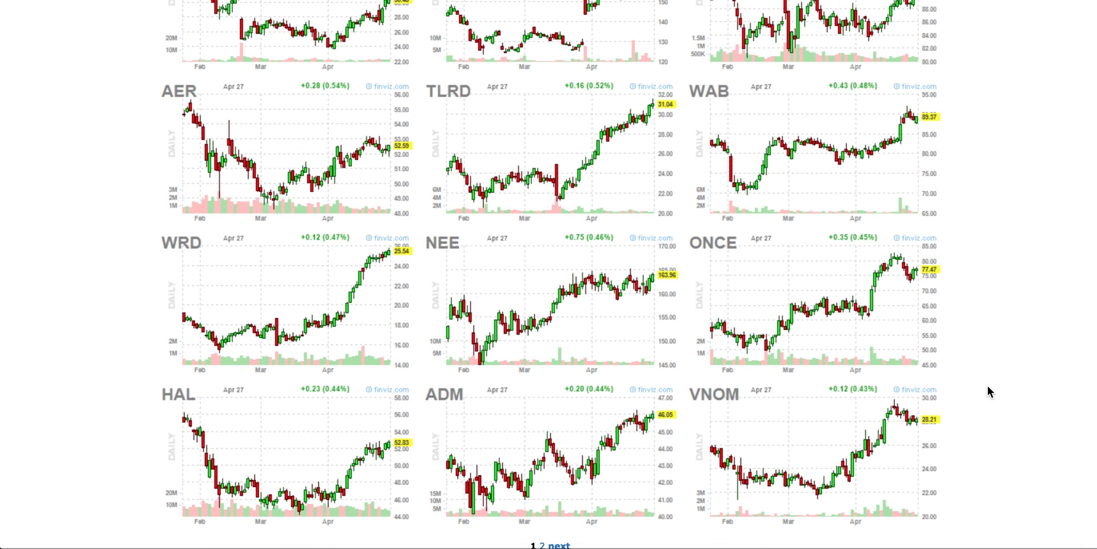
pyautogui.scroll(-1, 990, 391)
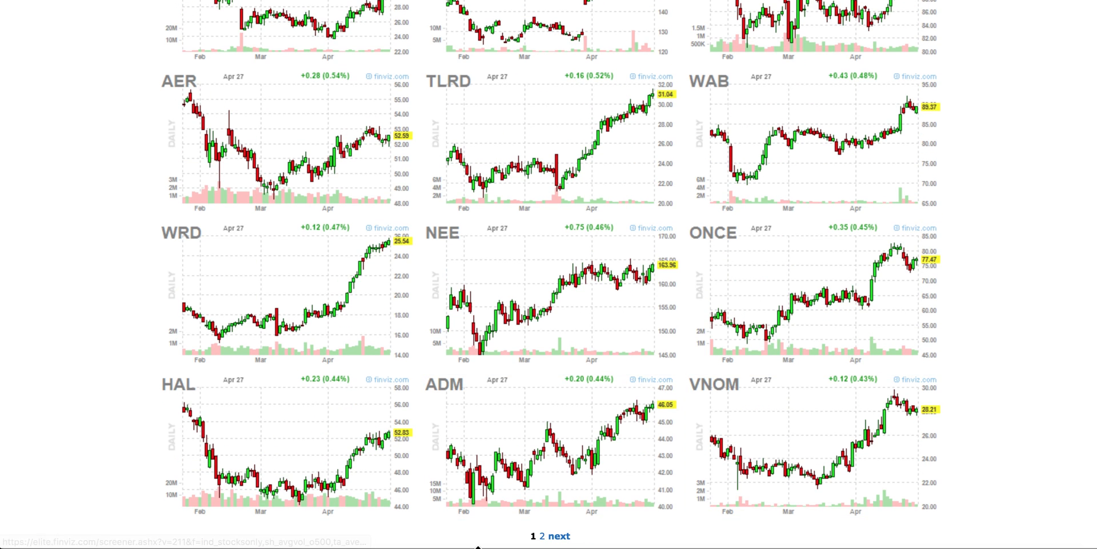
# Open the second results page and examine its daily charts from PACW down to the NFX, SNV and AVXS row
pyautogui.click(542, 537)
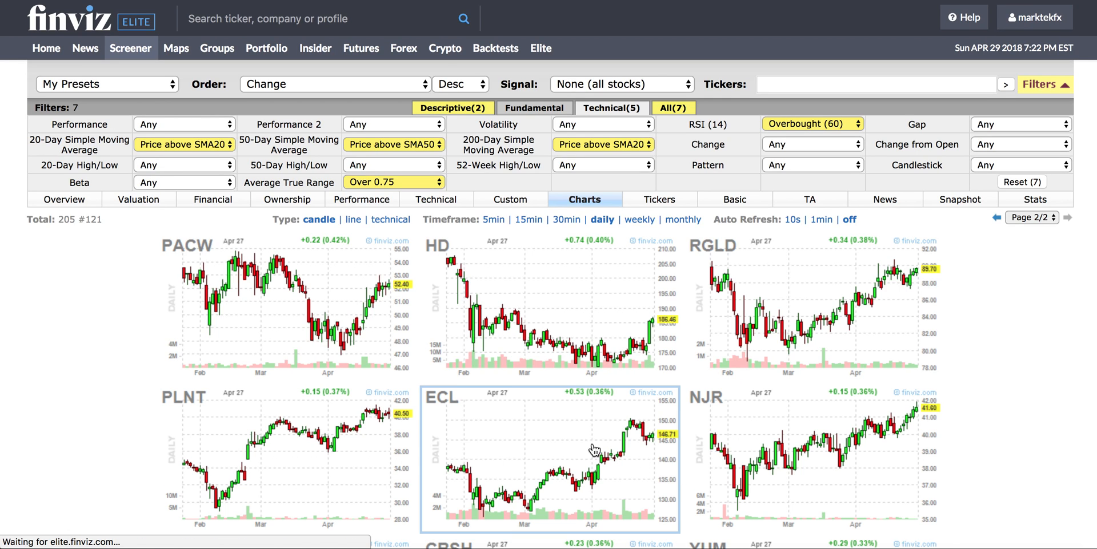
pyautogui.scroll(-3, 588, 327)
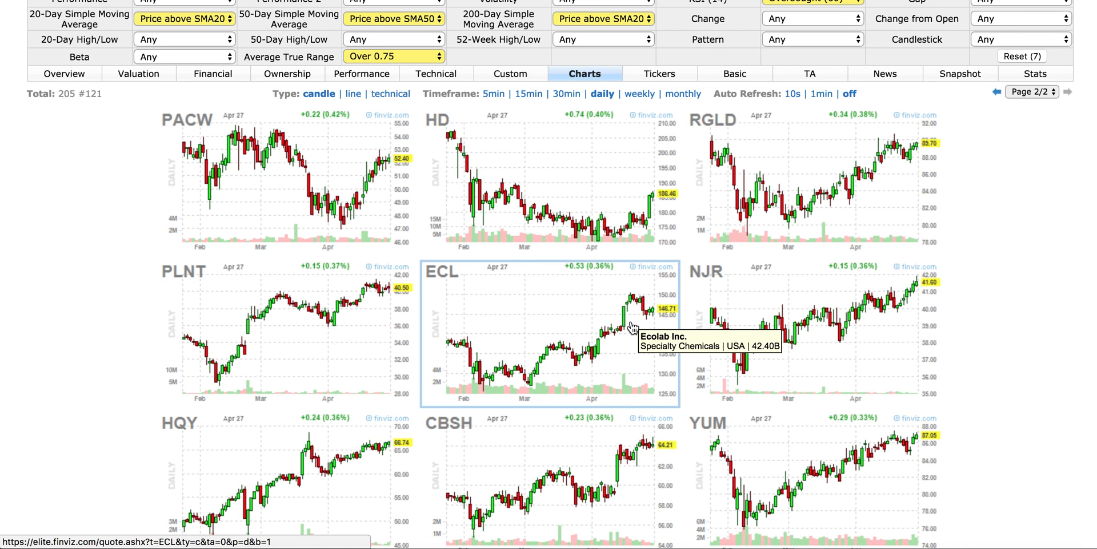
pyautogui.scroll(-6, 632, 328)
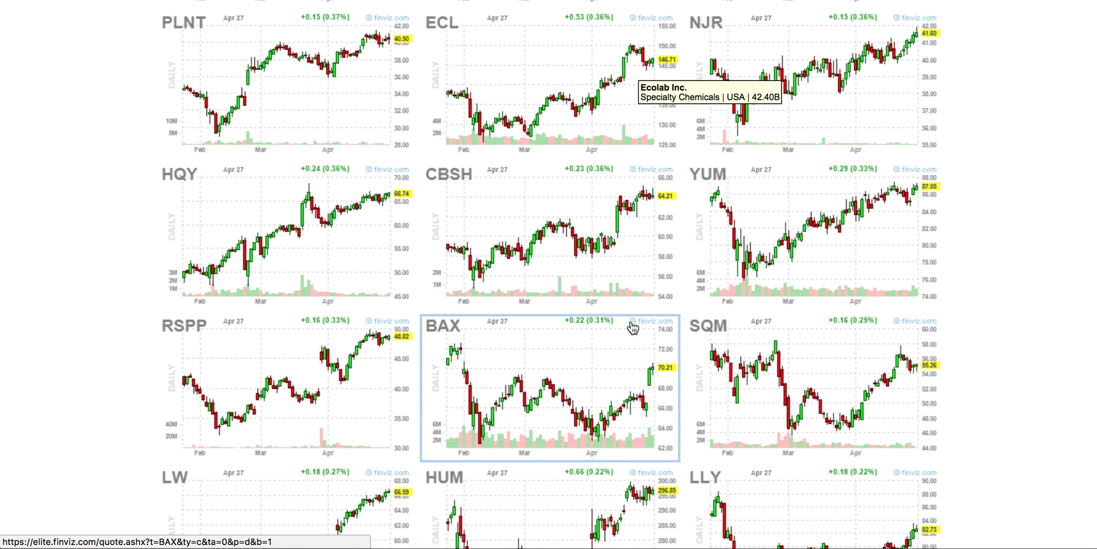
pyautogui.scroll(-2, 632, 327)
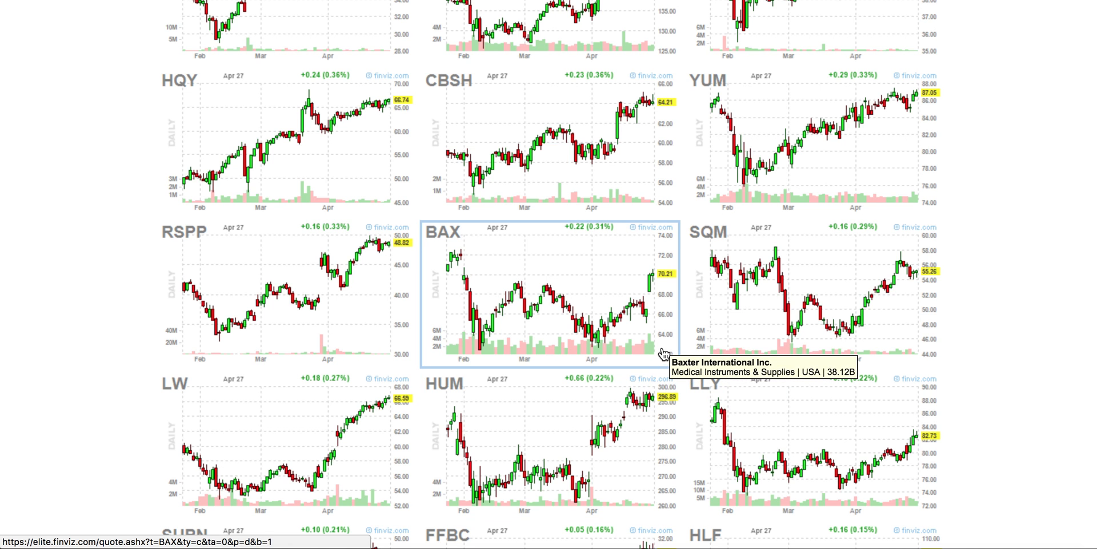
pyautogui.scroll(-5, 663, 354)
pyautogui.scroll(-2, 663, 388)
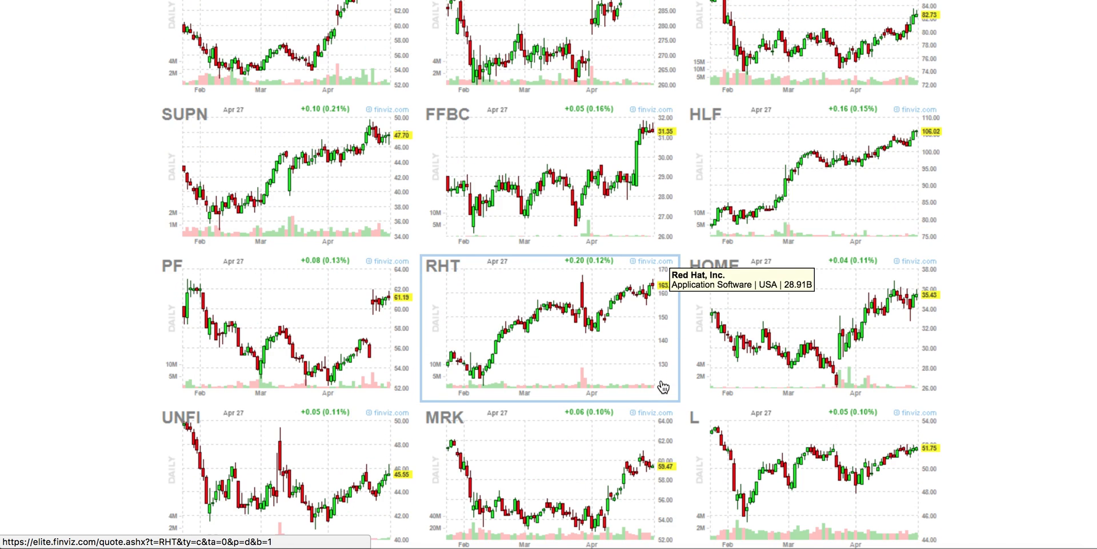
pyautogui.scroll(-2, 662, 389)
pyautogui.scroll(-3, 662, 389)
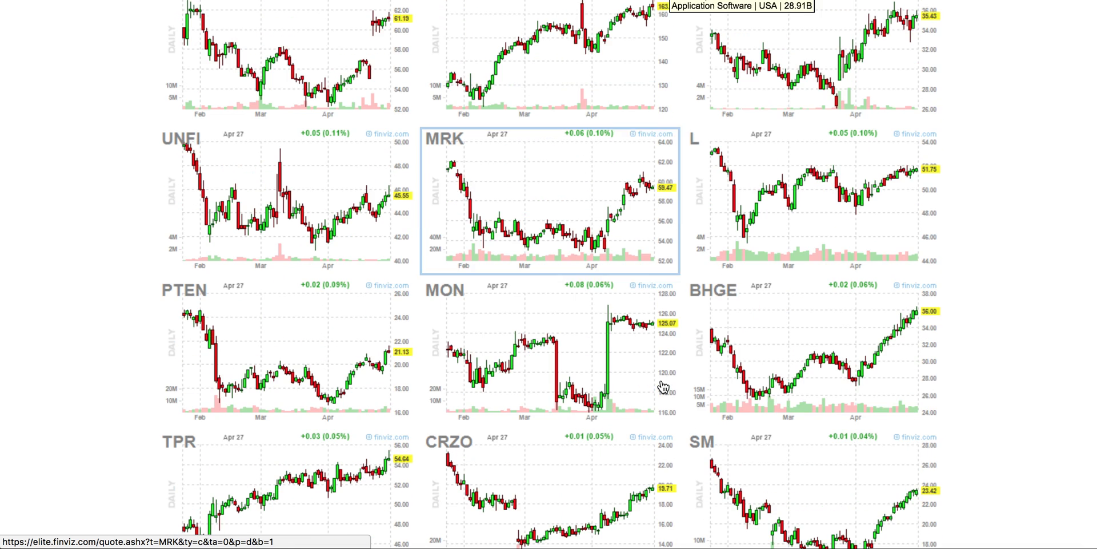
pyautogui.scroll(-1, 988, 395)
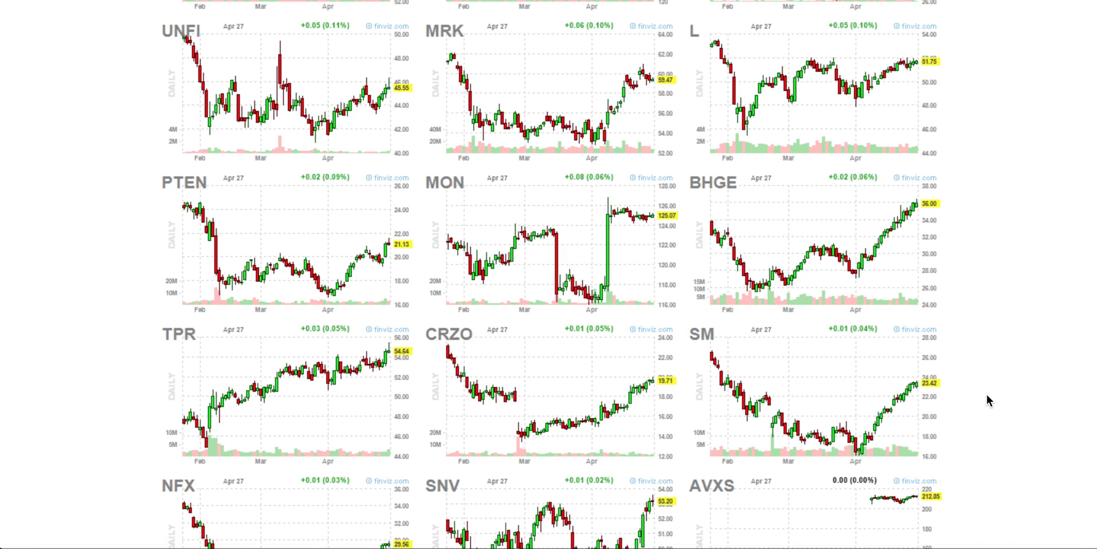
pyautogui.scroll(-2, 986, 396)
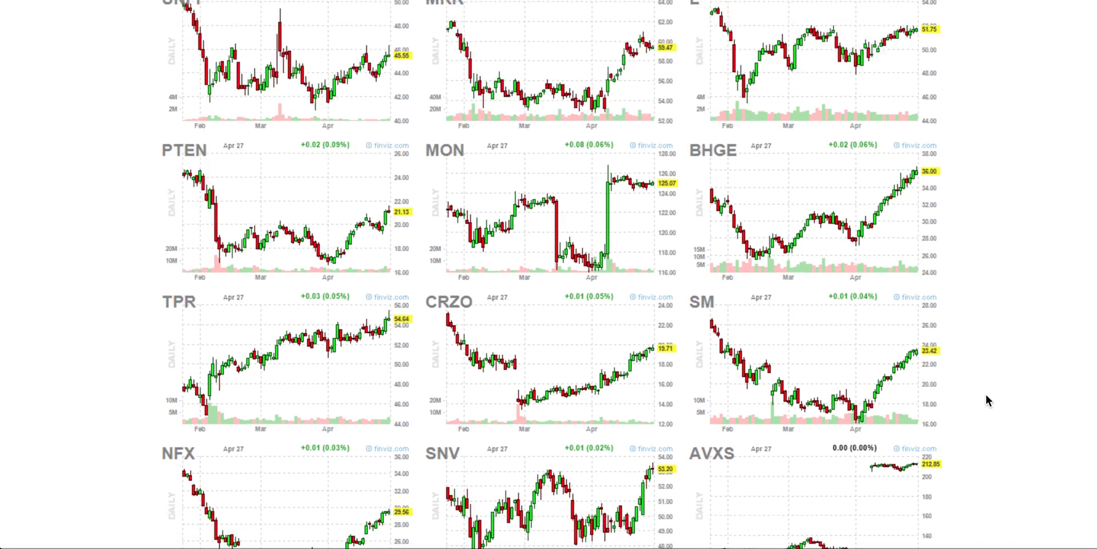
# Clear the 20-day, 50-day and 200-day moving average filters and the RSI filter by setting each to Any
pyautogui.scroll(20, 986, 395)
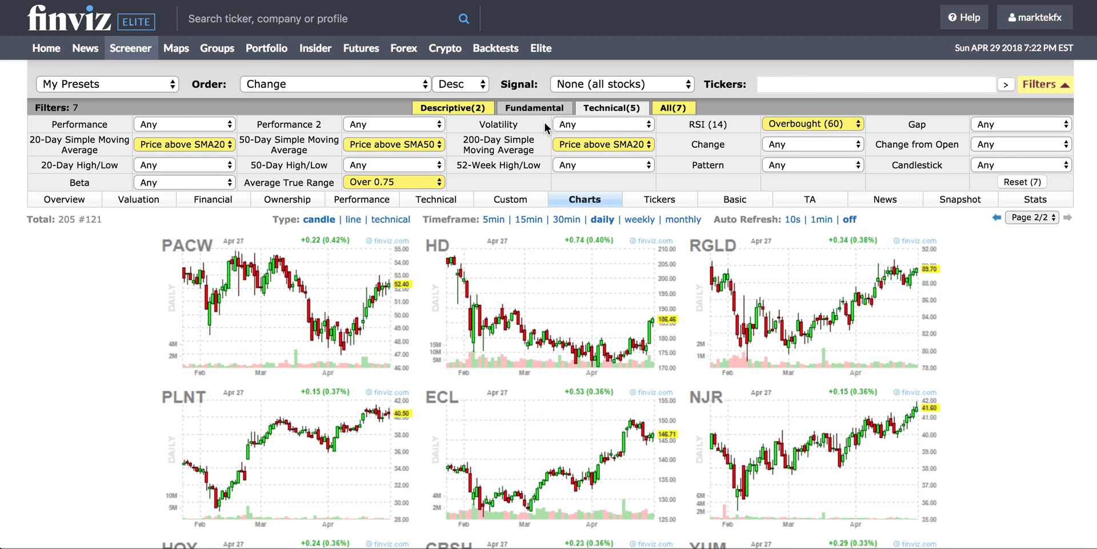
pyautogui.click(392, 151)
pyautogui.click(403, 54)
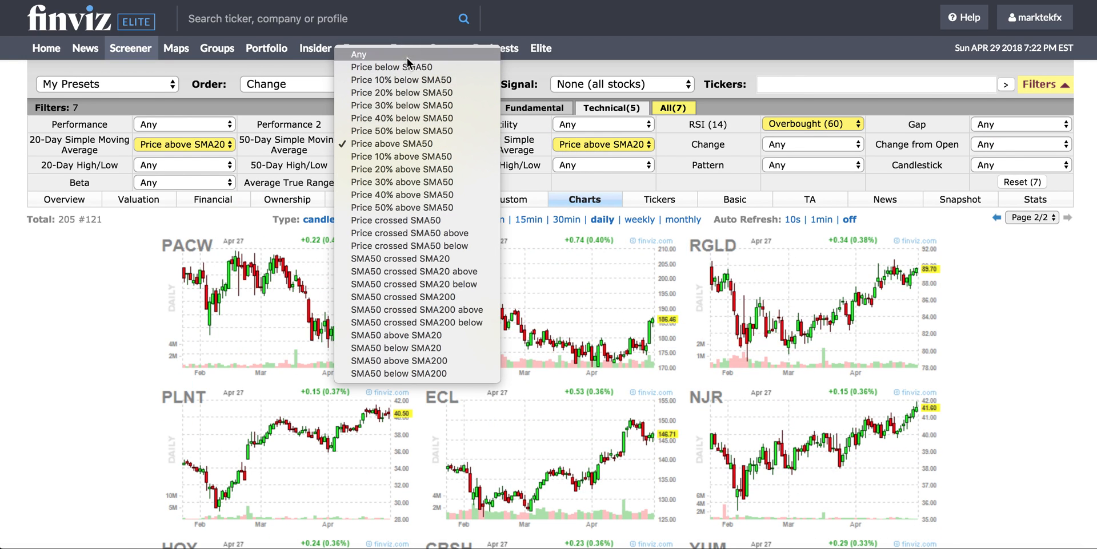
pyautogui.click(595, 146)
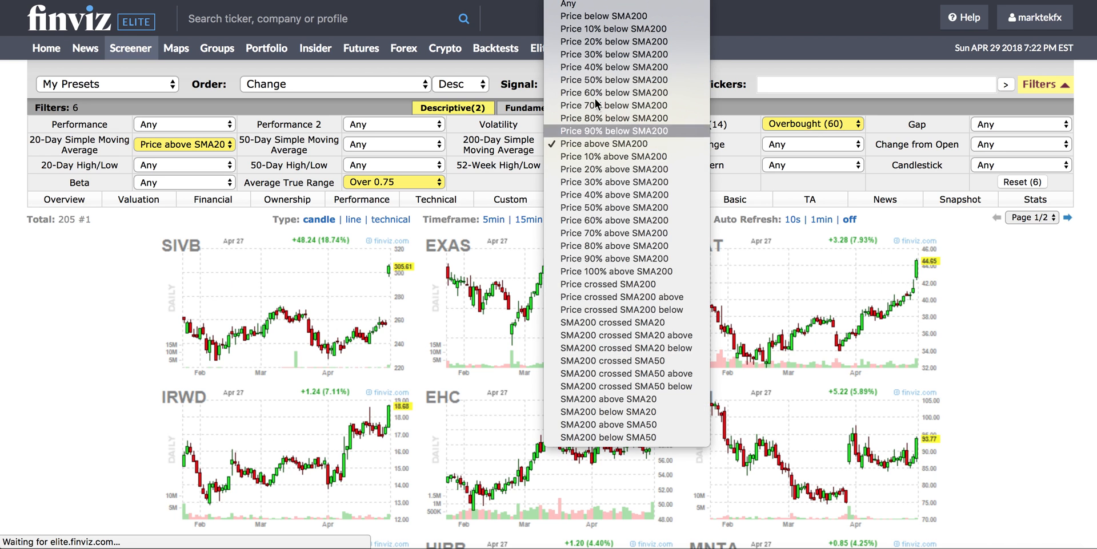
pyautogui.click(589, 5)
pyautogui.click(159, 143)
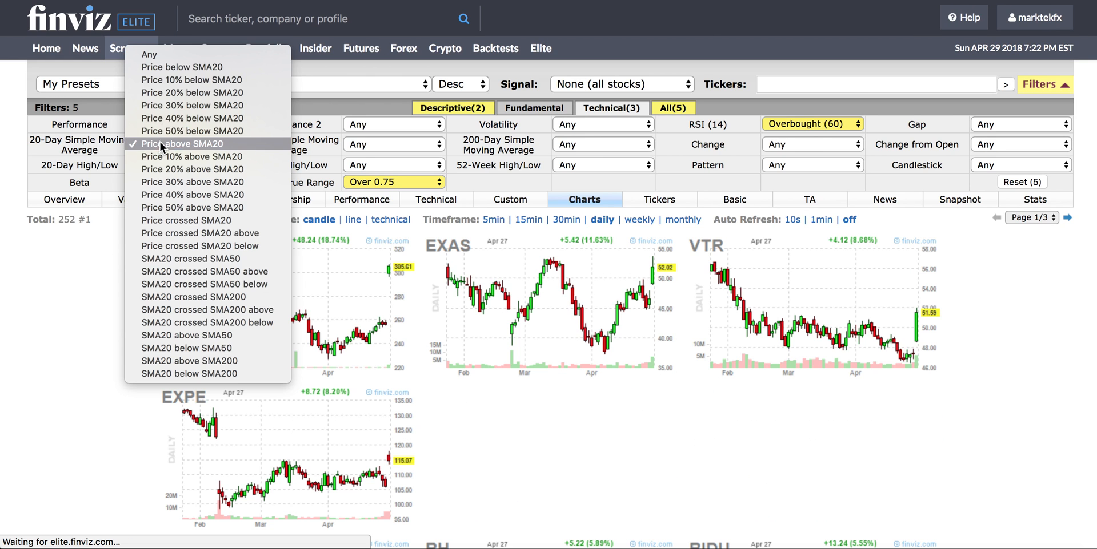
pyautogui.click(197, 58)
pyautogui.click(811, 126)
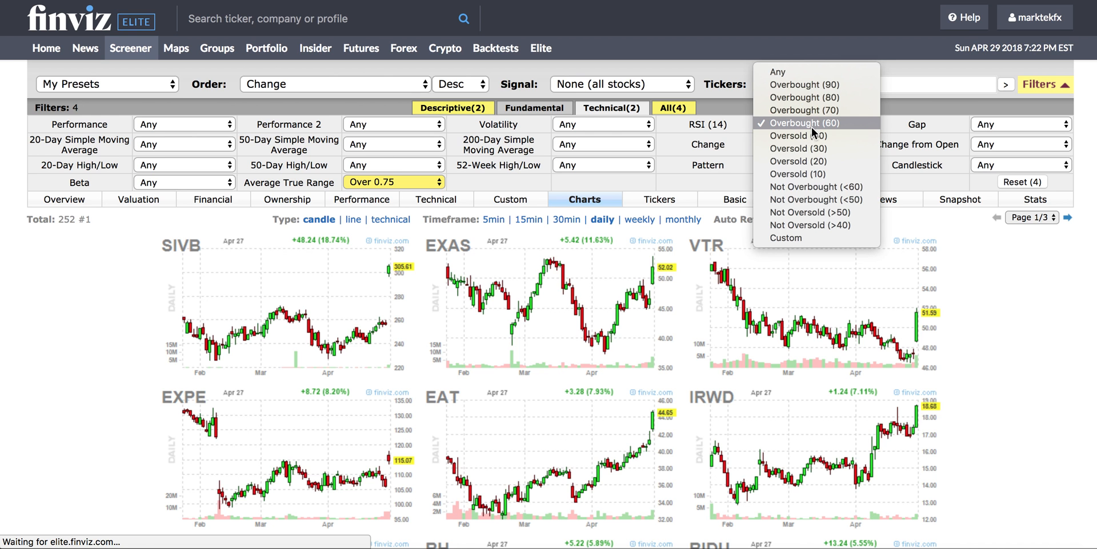
pyautogui.click(809, 75)
# Set the Change filter to Up 4% and the Change from Open filter to Up
pyautogui.click(823, 148)
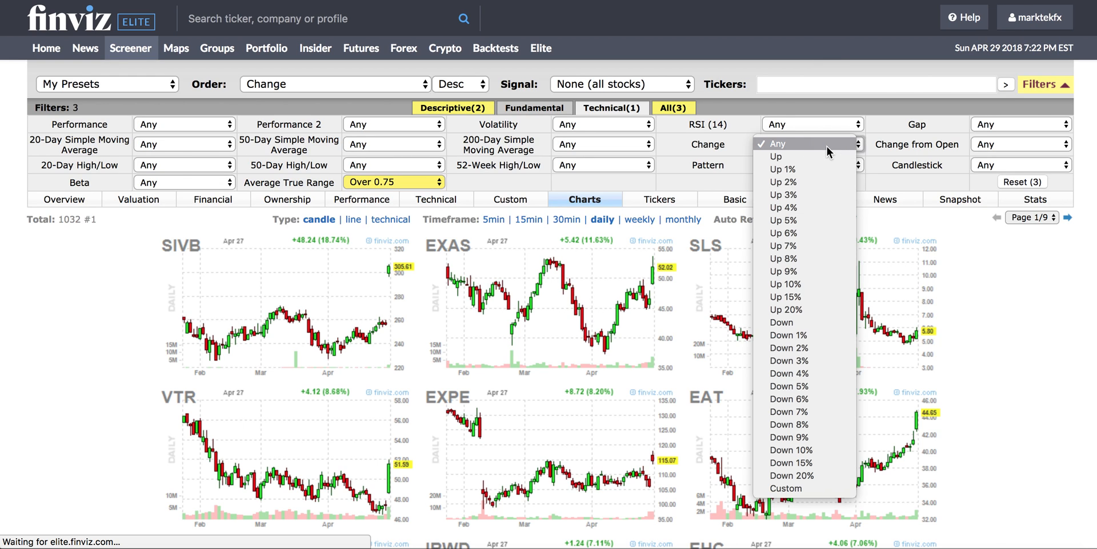
pyautogui.click(794, 207)
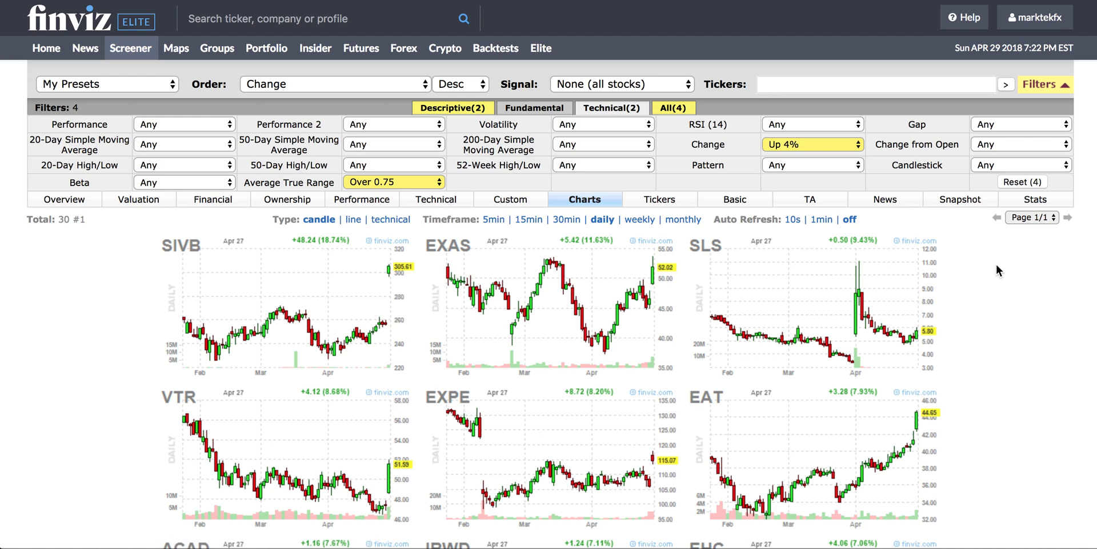
pyautogui.click(1002, 147)
pyautogui.click(1003, 158)
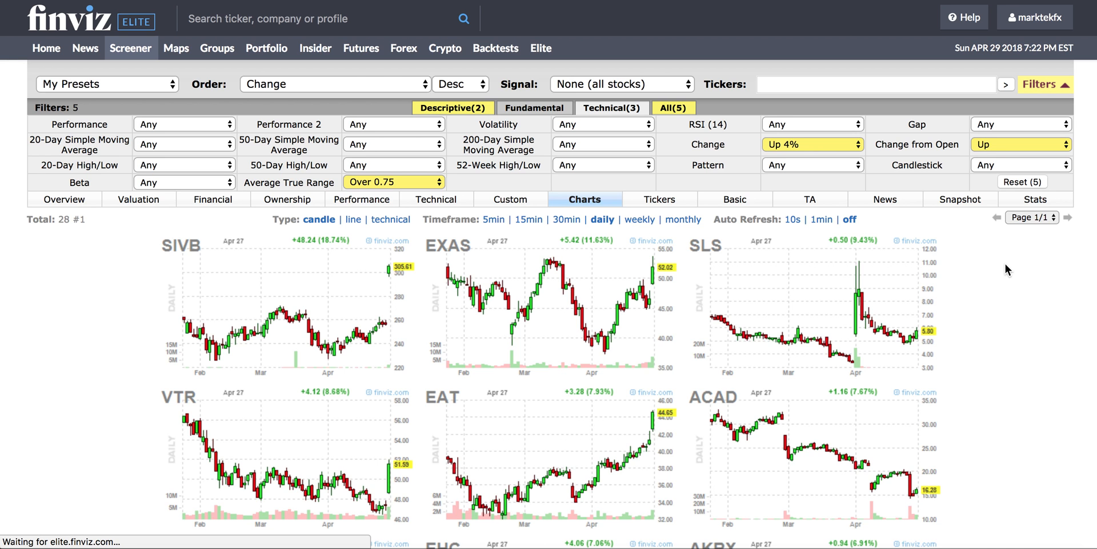
# Try the Average True Range filter at Over 0.5 and Over 1, and return it to Over 0.75
pyautogui.scroll(-1, 1005, 268)
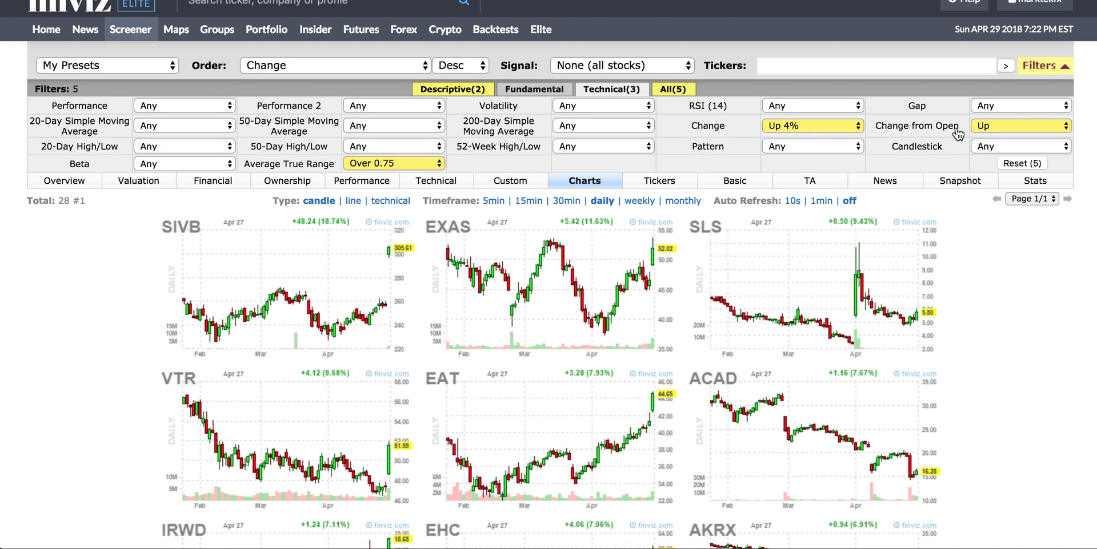
pyautogui.click(398, 163)
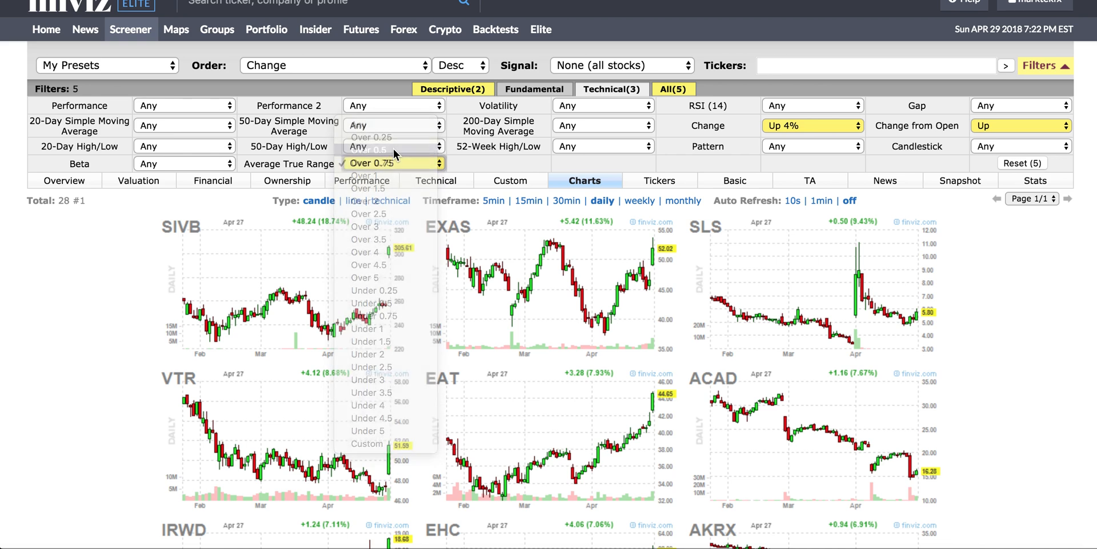
pyautogui.click(393, 152)
pyautogui.click(415, 182)
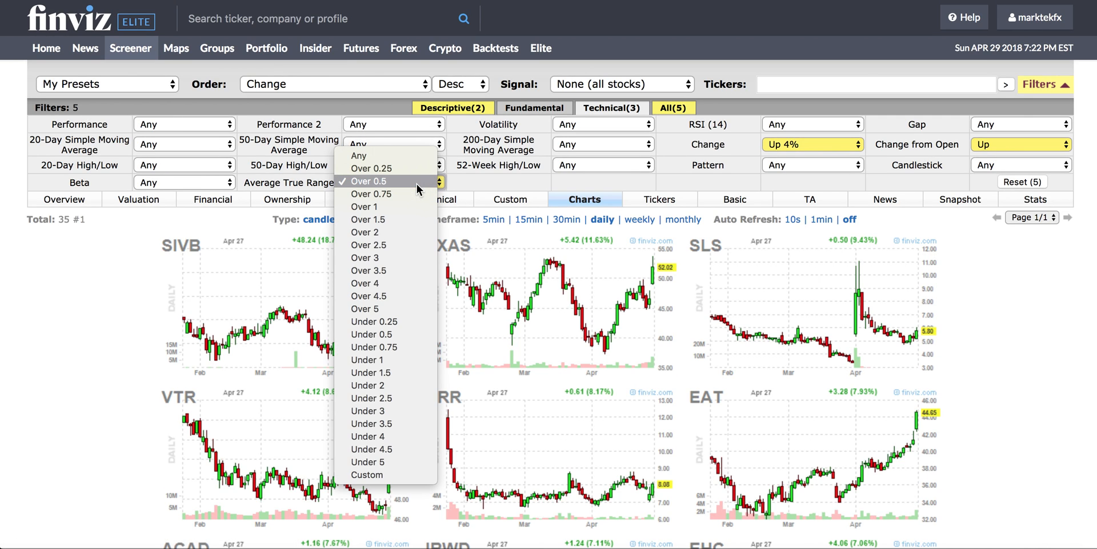
pyautogui.click(409, 205)
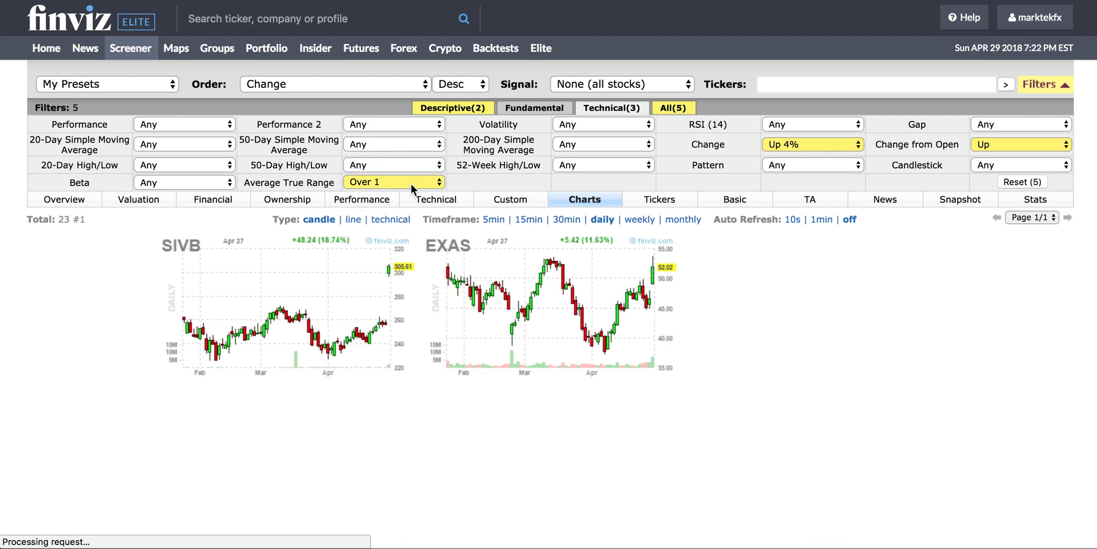
pyautogui.click(410, 184)
pyautogui.click(407, 169)
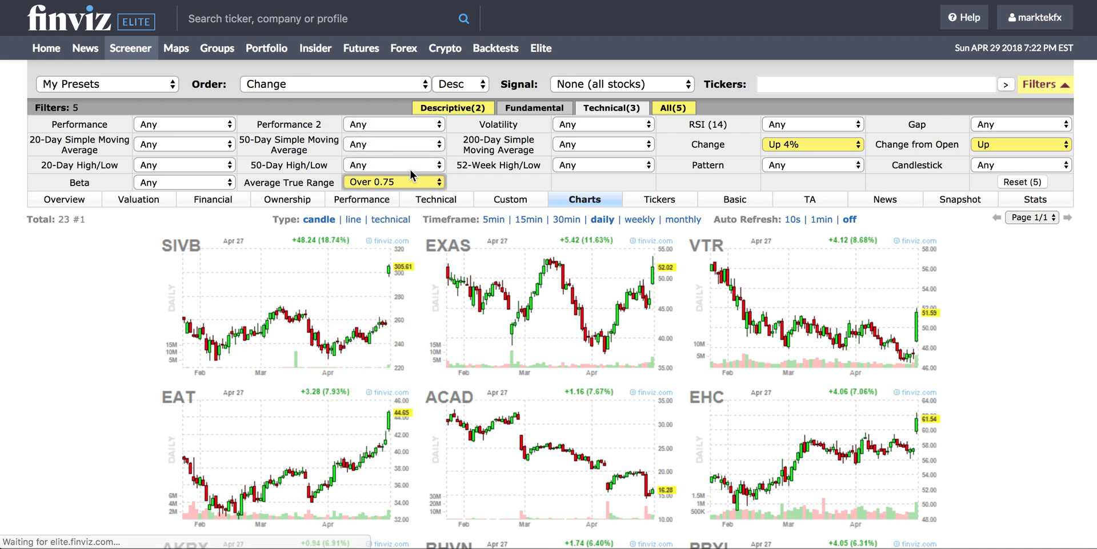
# Examine the daily charts of the stocks up at least 4%, from SIVB down to the WELL, SGEN and SFIX row
pyautogui.scroll(-1, 585, 180)
pyautogui.scroll(-4, 584, 179)
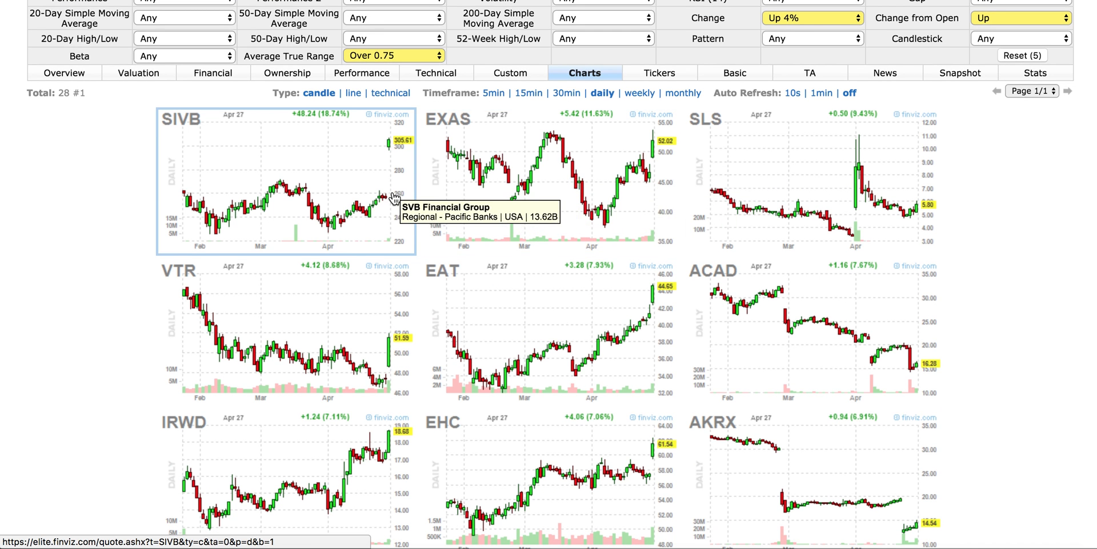
pyautogui.scroll(5, 558, 203)
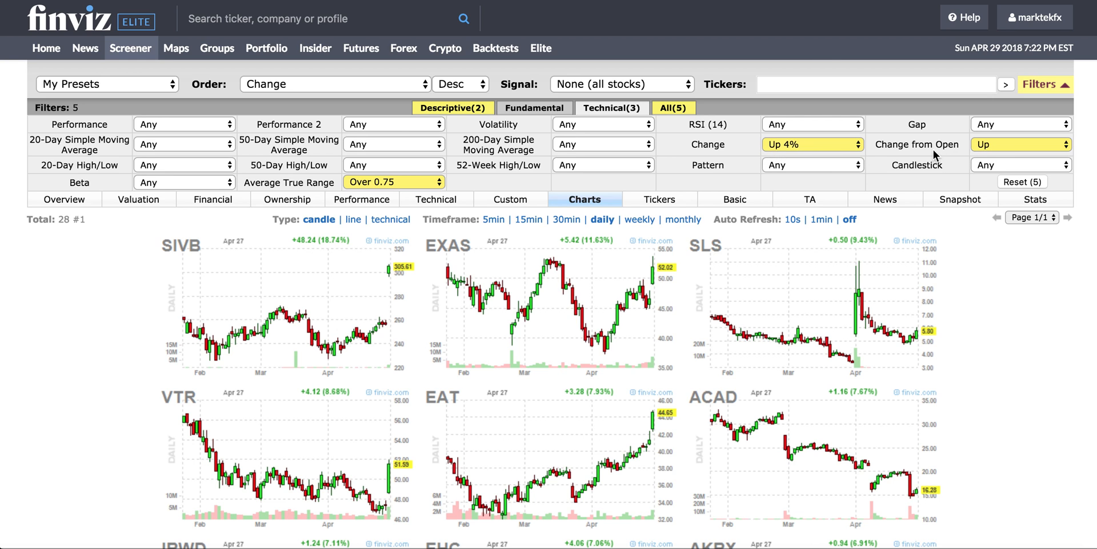
pyautogui.scroll(-3, 996, 356)
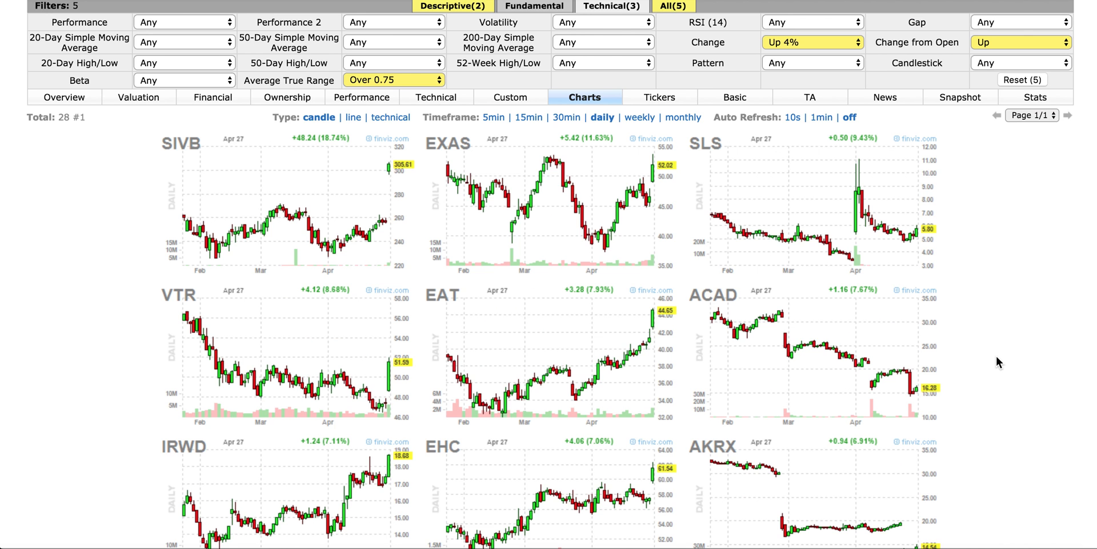
pyautogui.scroll(-10, 996, 355)
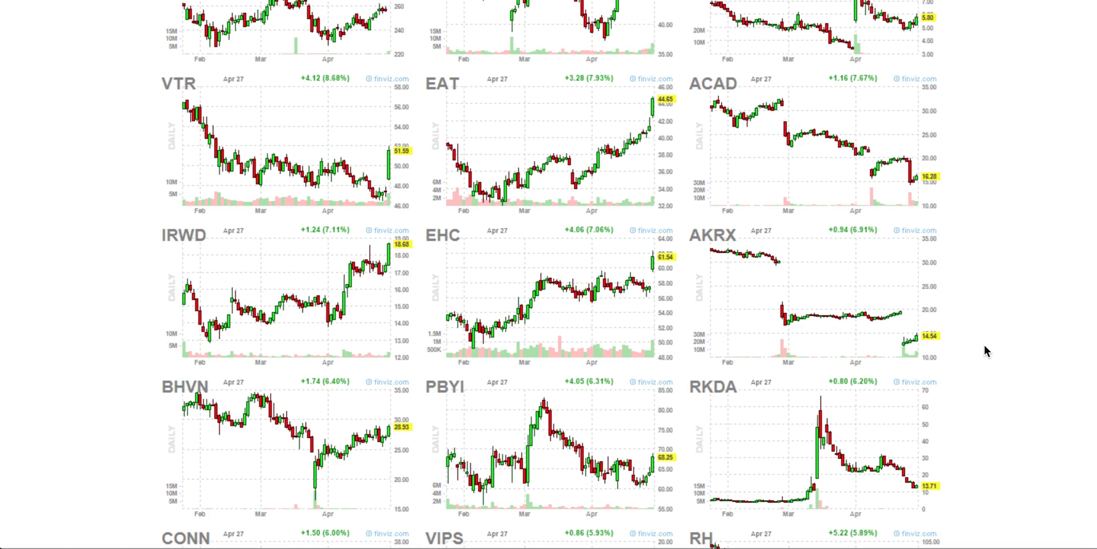
pyautogui.scroll(-4, 985, 345)
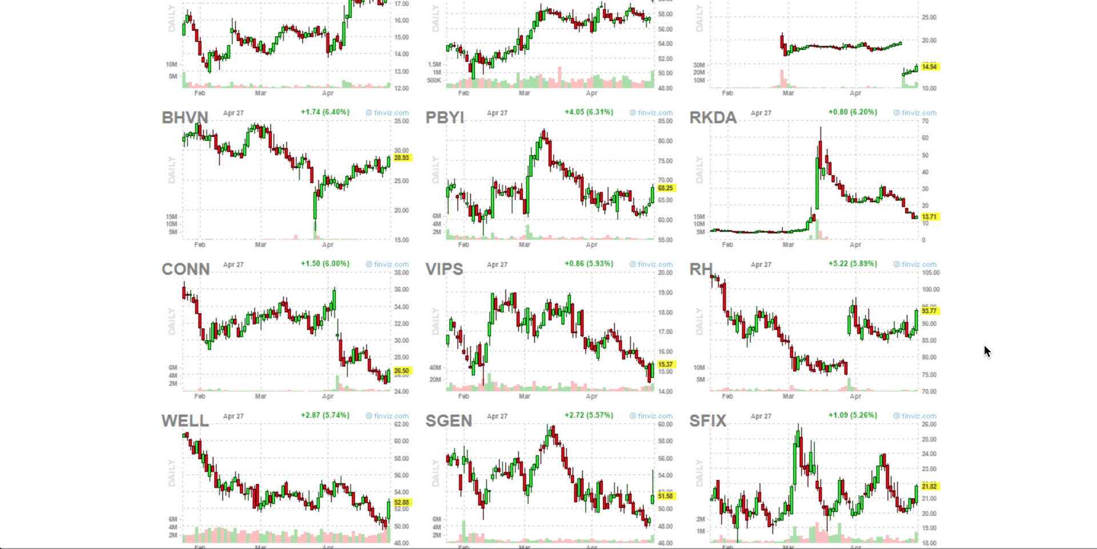
# Switch the screened charts to the 30-minute timeframe and examine the recent price moves from SIVB down to RH
pyautogui.scroll(17, 984, 344)
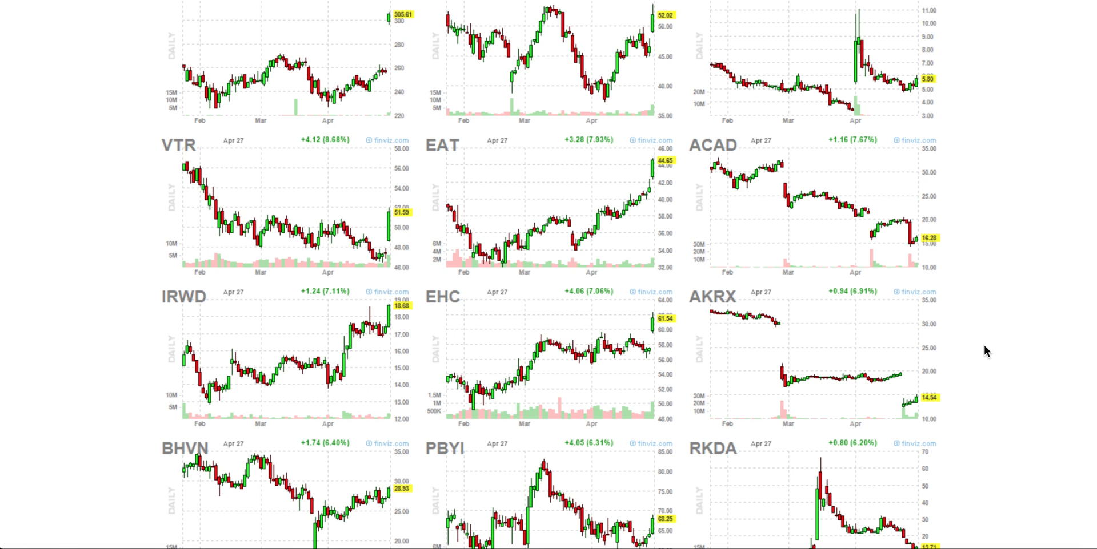
pyautogui.click(566, 120)
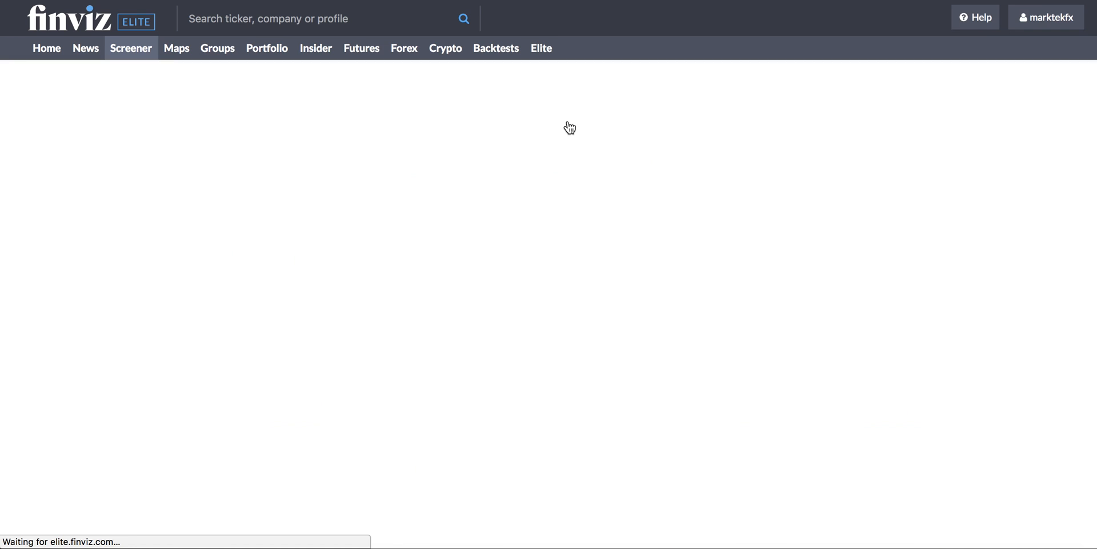
pyautogui.scroll(-1, 994, 314)
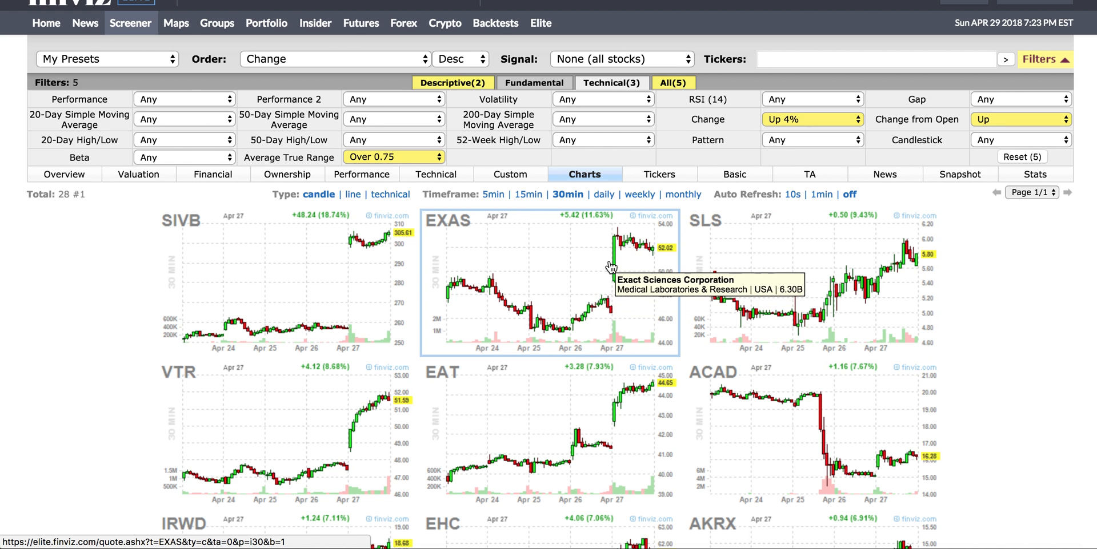
pyautogui.scroll(-4, 643, 340)
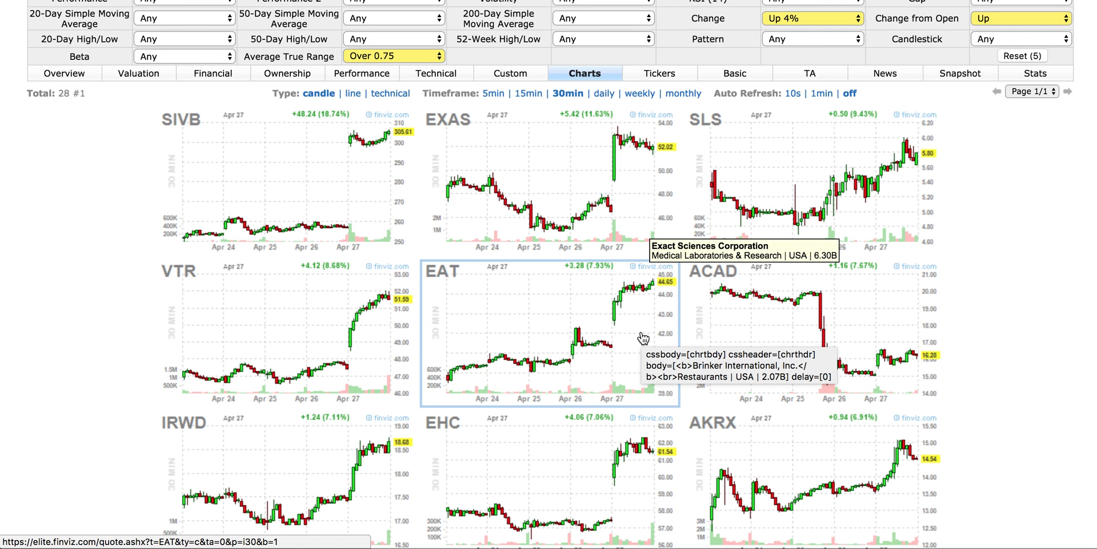
pyautogui.scroll(-10, 643, 340)
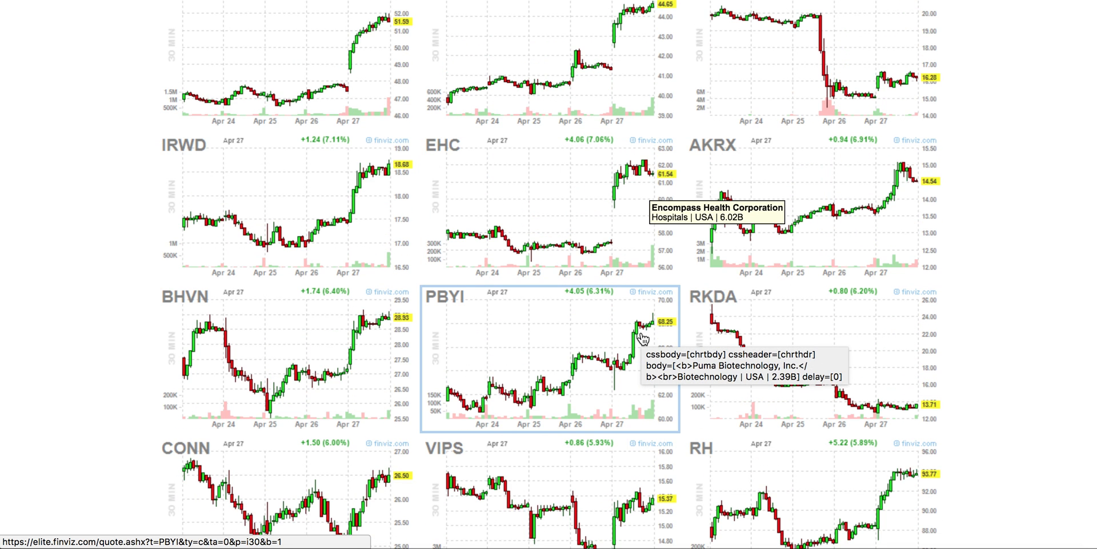
# Examine the remaining 30-minute charts of the stocks up at least 4%, from IRWD down to the CHGG, DLR and SHAK row
pyautogui.scroll(-5, 644, 339)
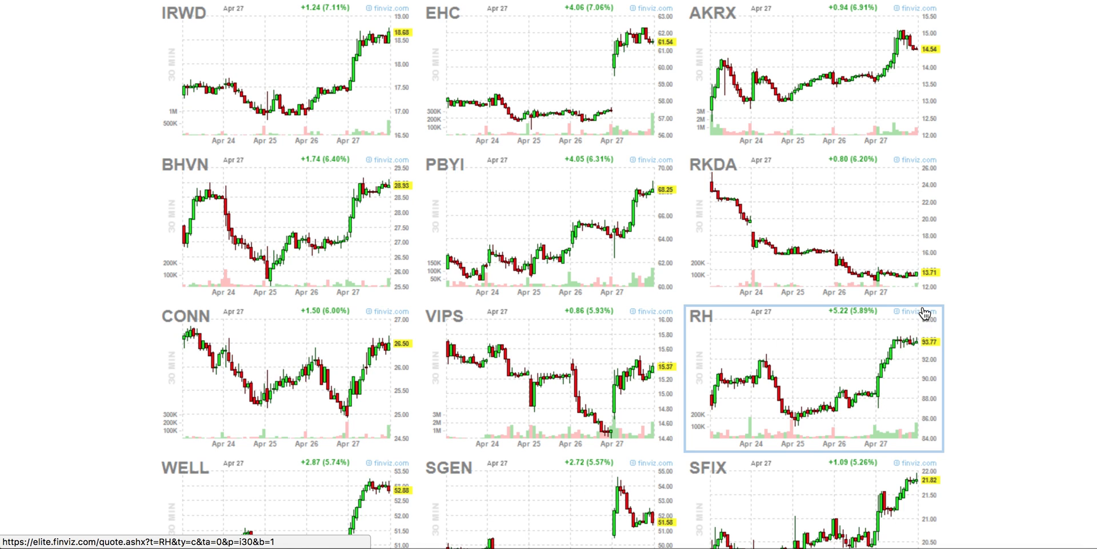
pyautogui.scroll(-15, 925, 313)
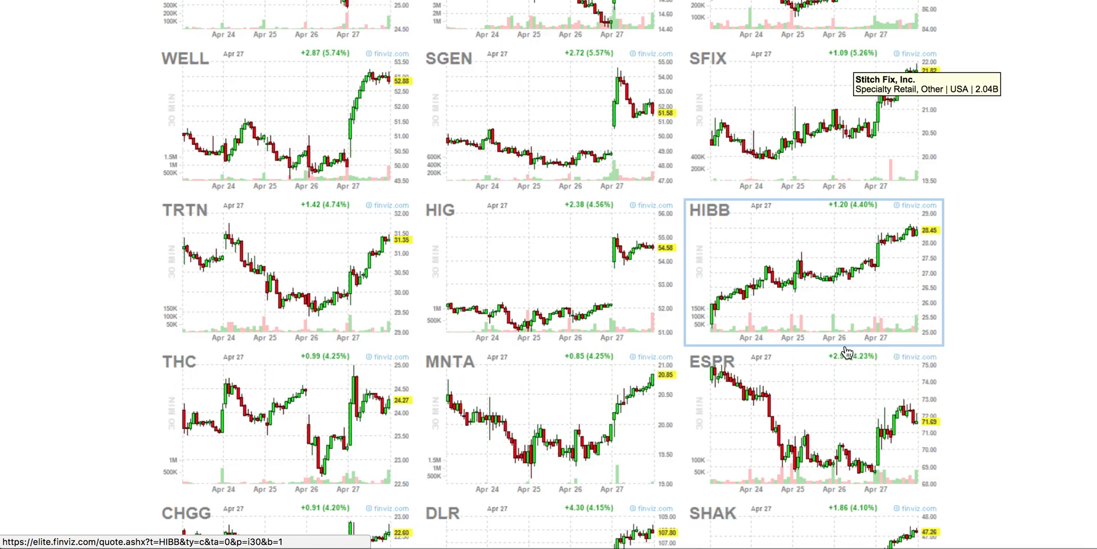
pyautogui.scroll(-5, 759, 351)
pyautogui.scroll(-5, 813, 363)
pyautogui.scroll(20, 813, 363)
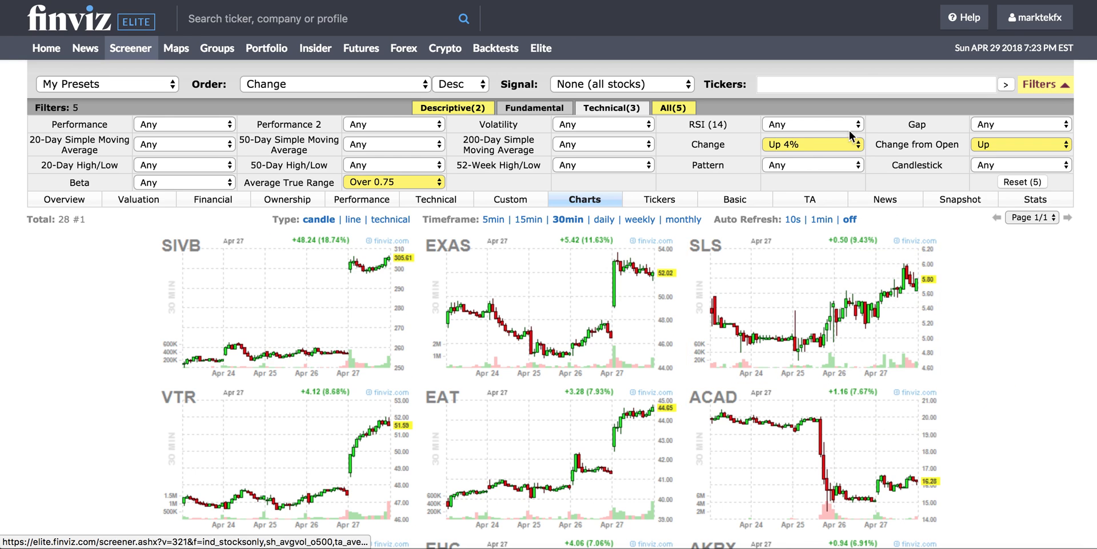
# Clear the Change and Change from Open filters by setting both to Any
pyautogui.click(811, 145)
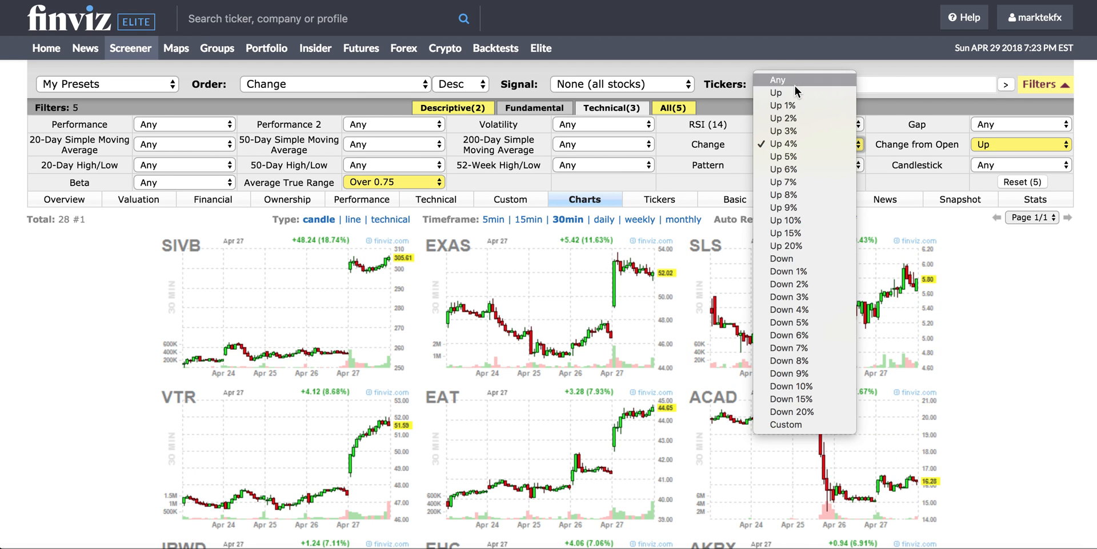
pyautogui.click(794, 84)
pyautogui.click(978, 144)
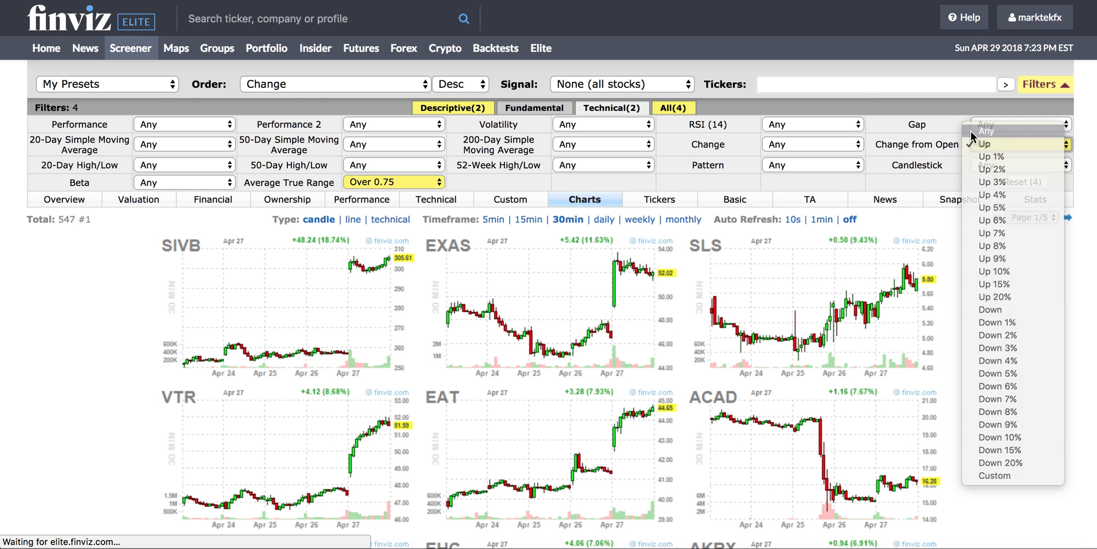
pyautogui.click(980, 131)
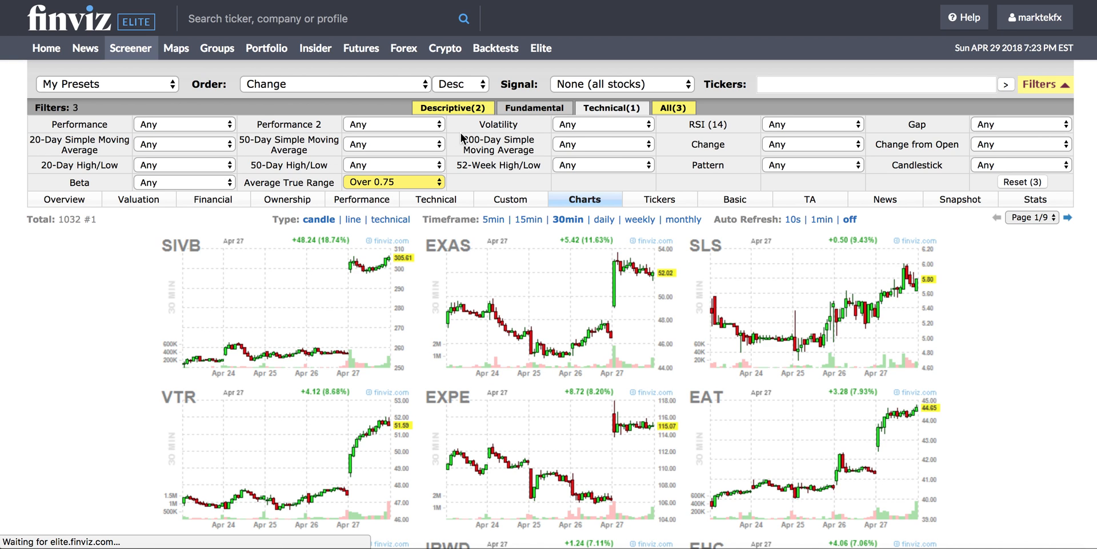
# Set the 200-day, 50-day and 20-day Simple Moving Average filters to price below SMA200, SMA50 and SMA20
pyautogui.click(584, 144)
pyautogui.click(591, 145)
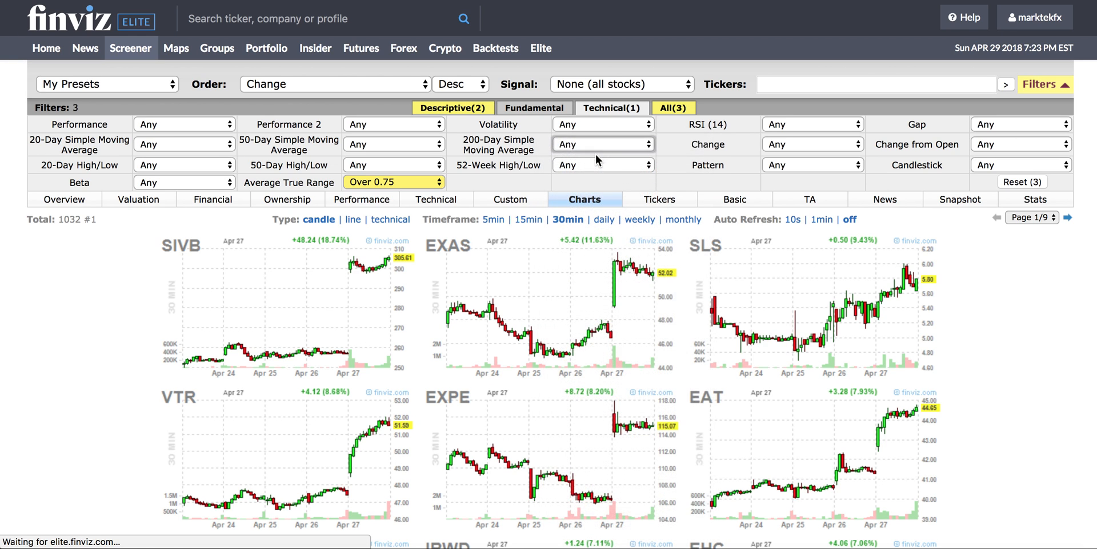
pyautogui.click(419, 144)
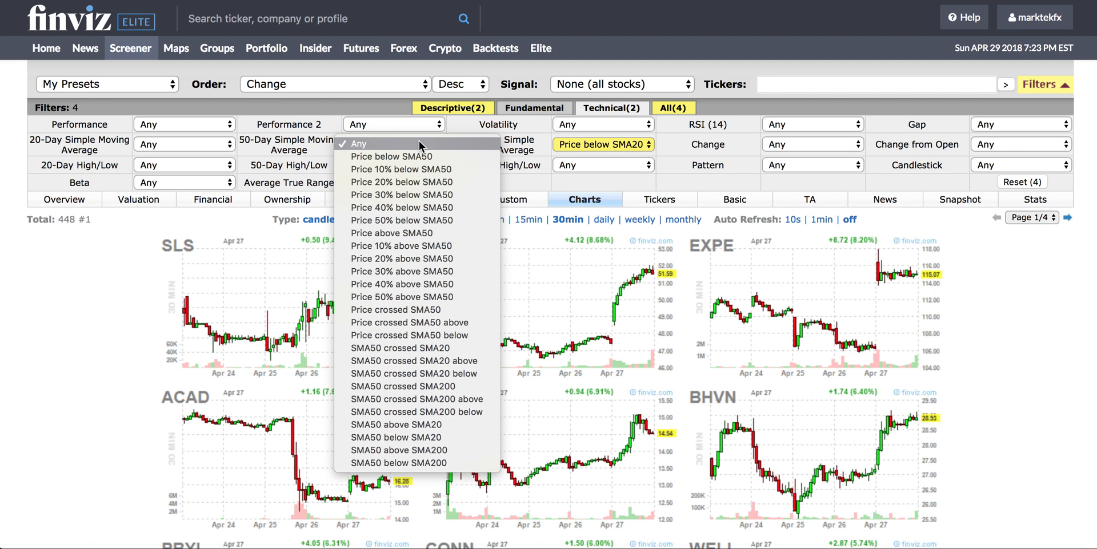
pyautogui.click(420, 156)
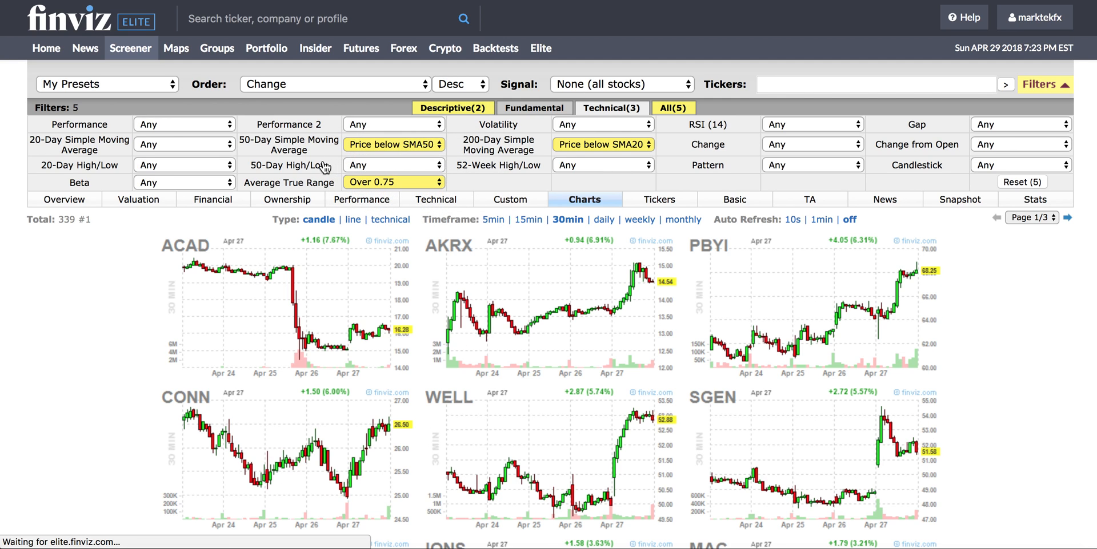
pyautogui.click(198, 144)
pyautogui.click(193, 157)
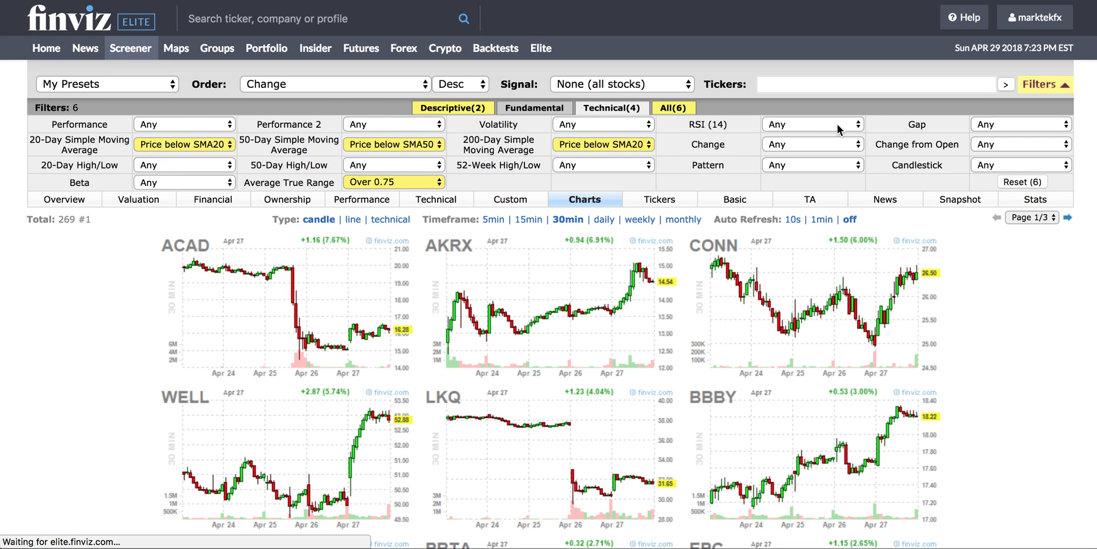
# Set the RSI (14) filter to Oversold (40) and choose the daily chart timeframe
pyautogui.click(837, 125)
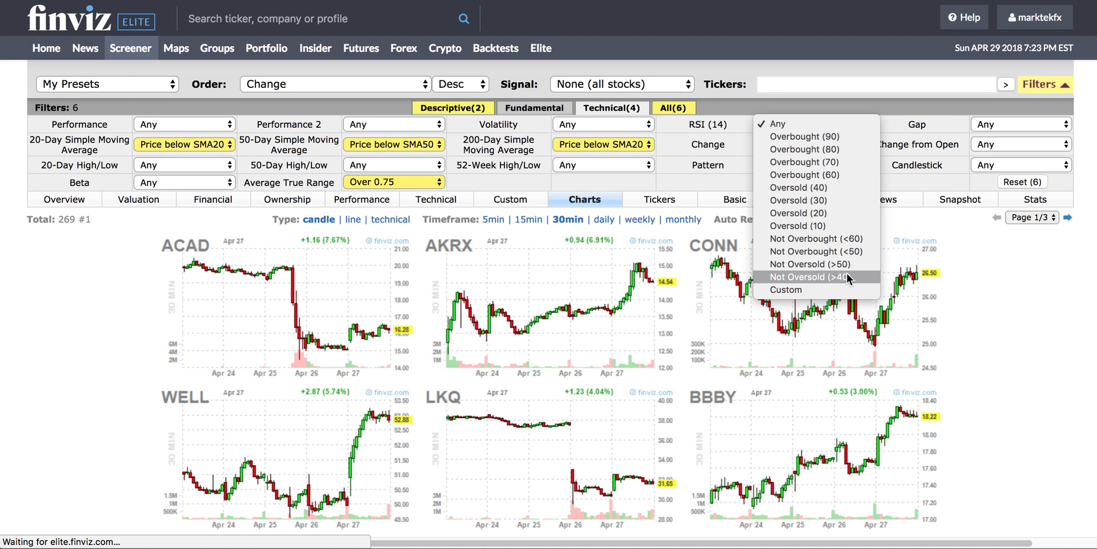
pyautogui.click(803, 187)
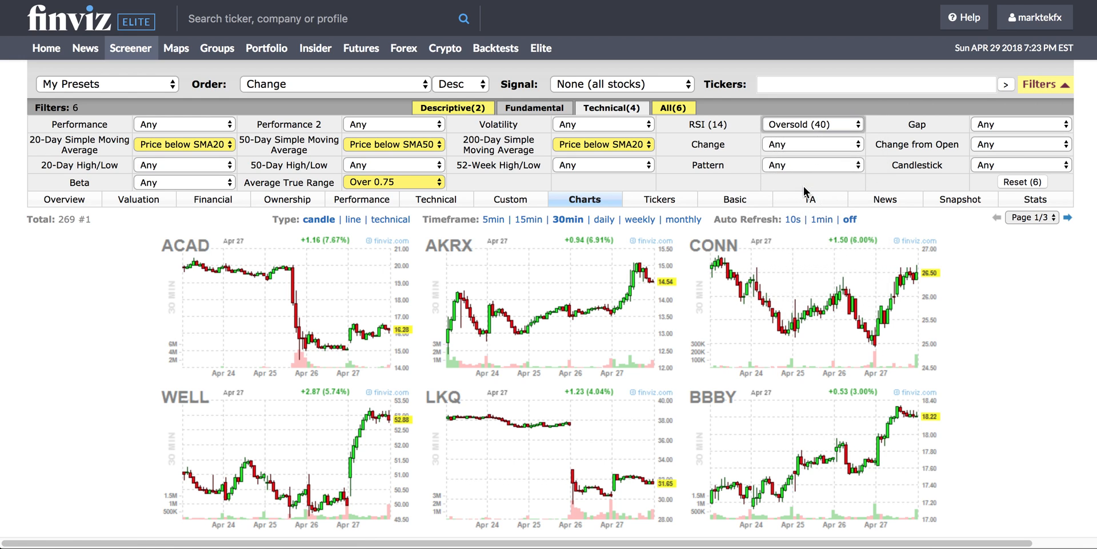
pyautogui.click(604, 221)
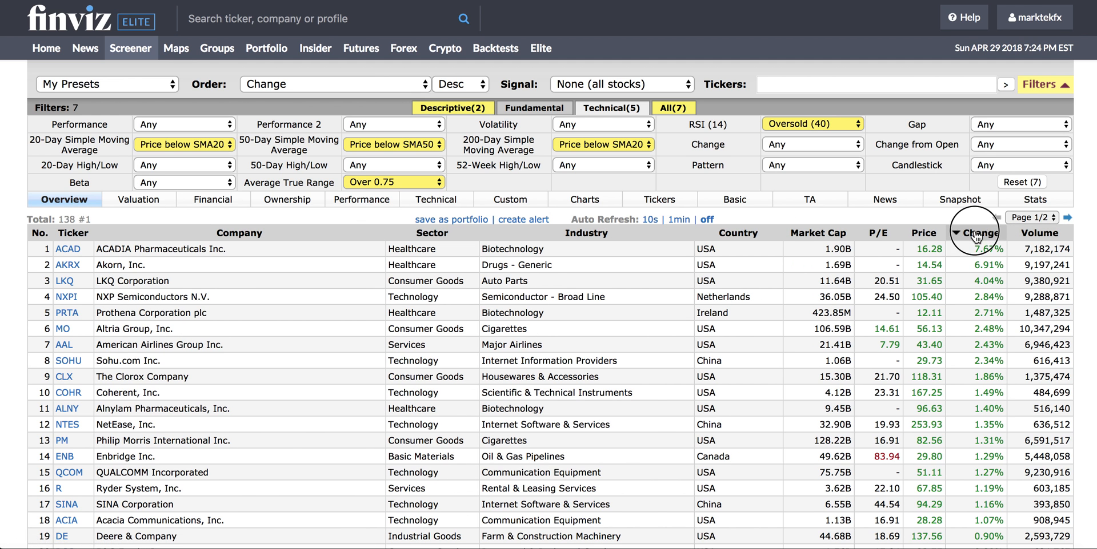
# Sort the results by Change in ascending order and view their daily charts from INT down to the HRG, CMCSA and RDUS row
pyautogui.click(977, 234)
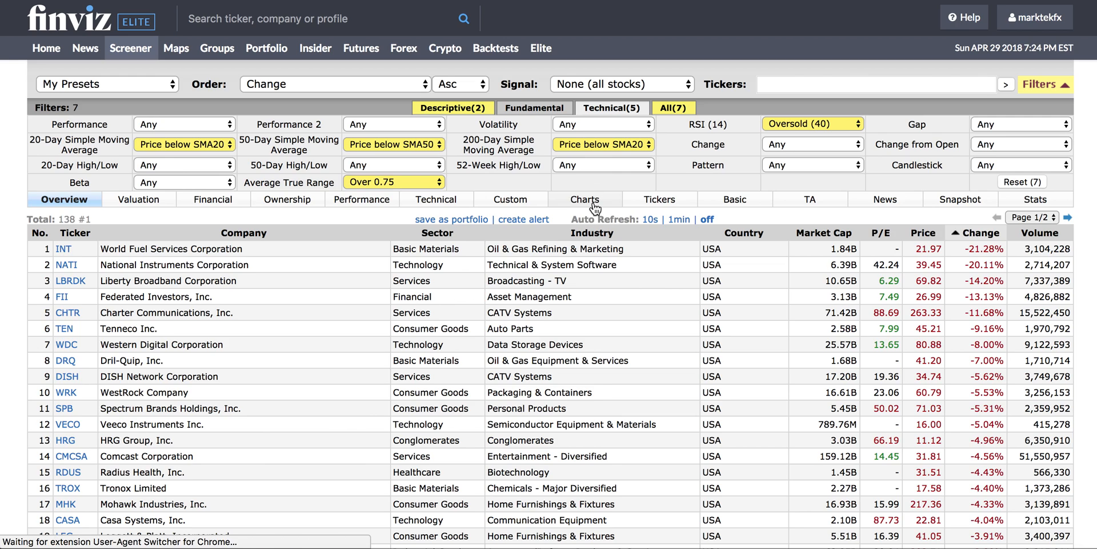
pyautogui.click(594, 204)
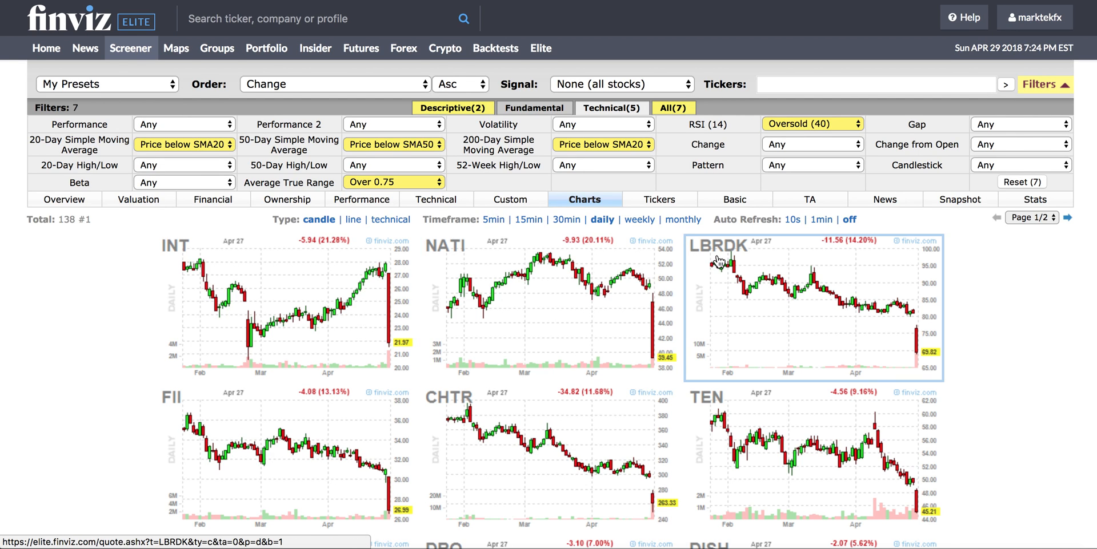
pyautogui.scroll(-5, 719, 262)
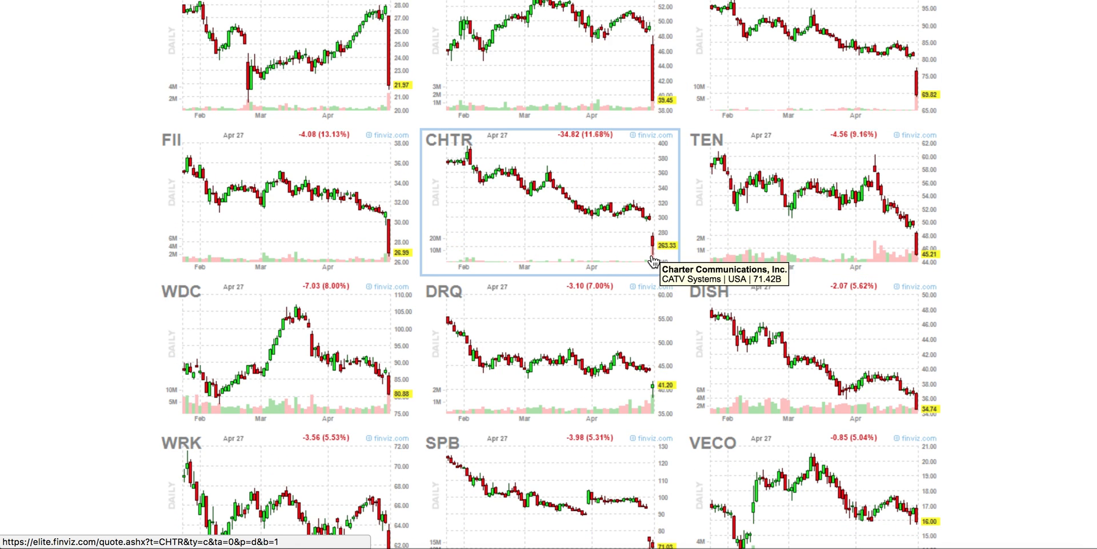
pyautogui.scroll(-3, 651, 263)
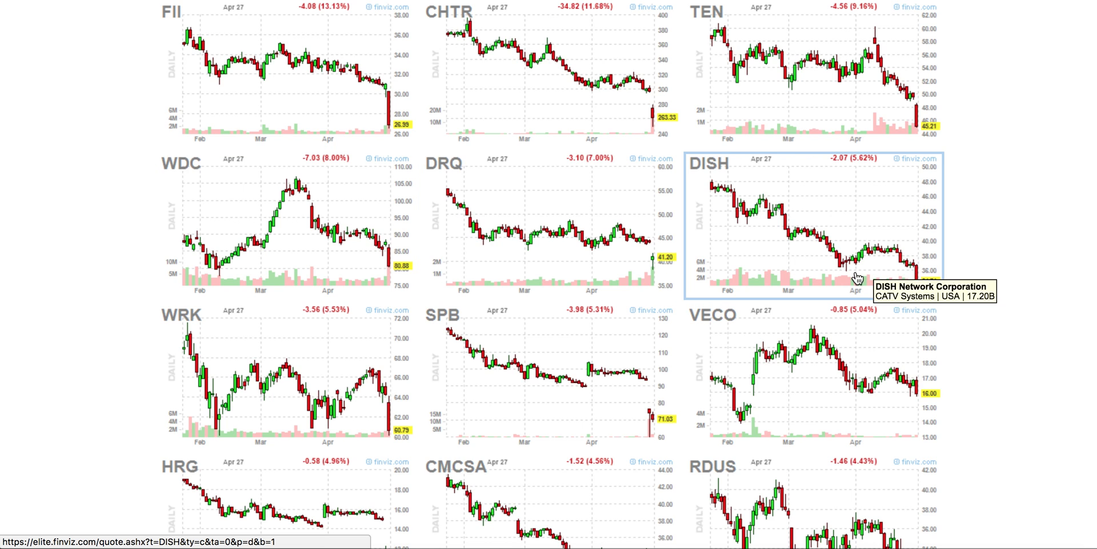
pyautogui.scroll(-2, 865, 269)
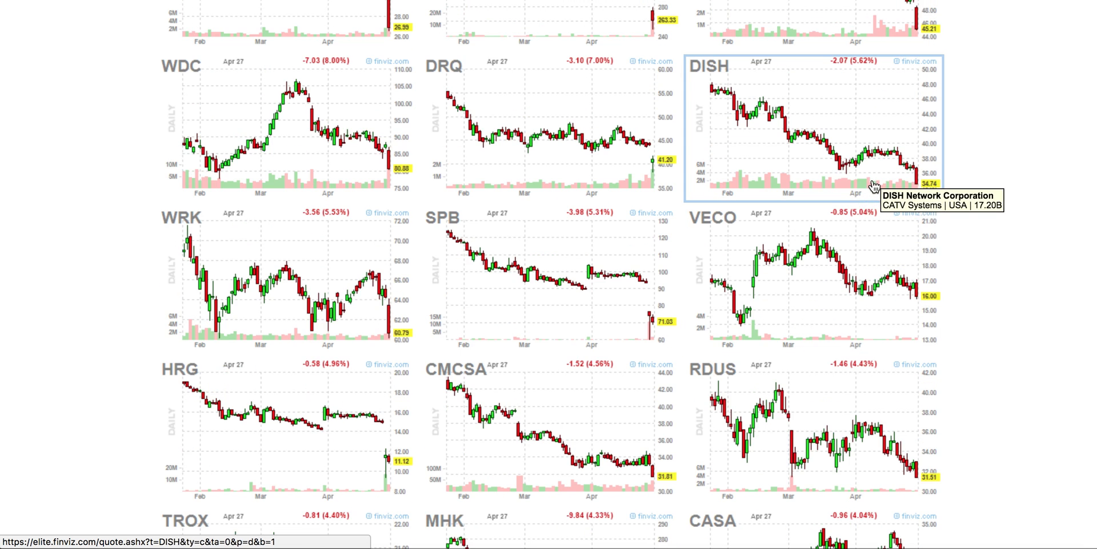
# Open the DISH quote page with its interactive daily chart in a new browser tab
pyautogui.rightClick(860, 126)
pyautogui.click(889, 141)
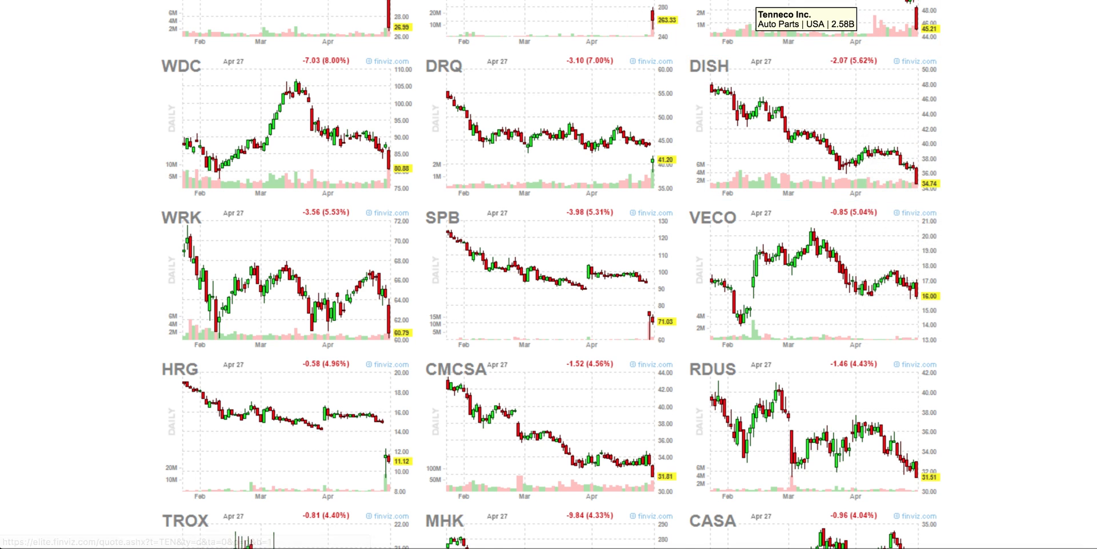
pyautogui.hotkey('ctrl', 'Tab')
pyautogui.click(620, 85)
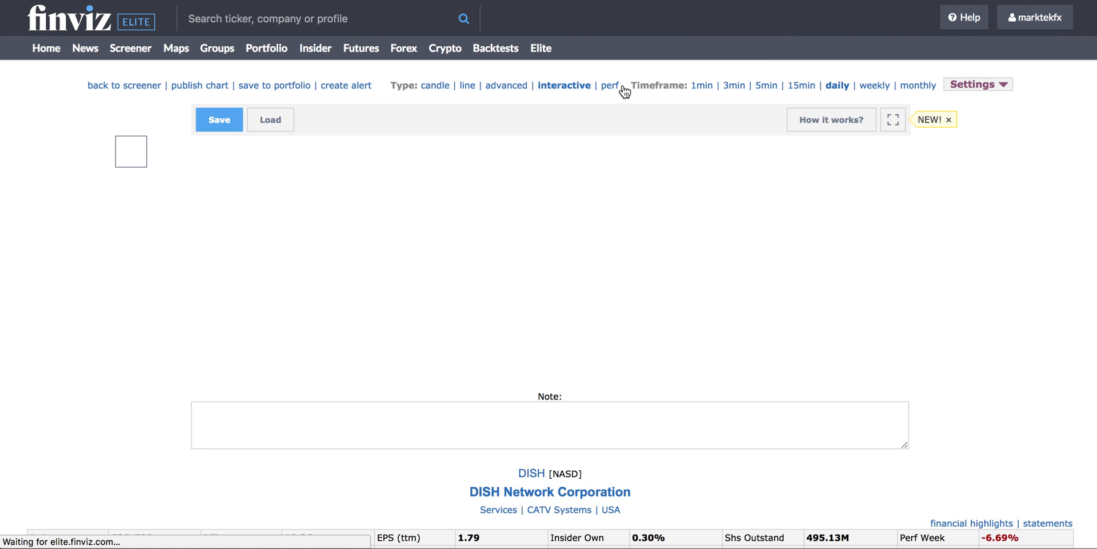
# Check DISH's average volume and ATR against its daily downtrend chart, and return to the screened charts by closing its page
pyautogui.scroll(-3, 968, 357)
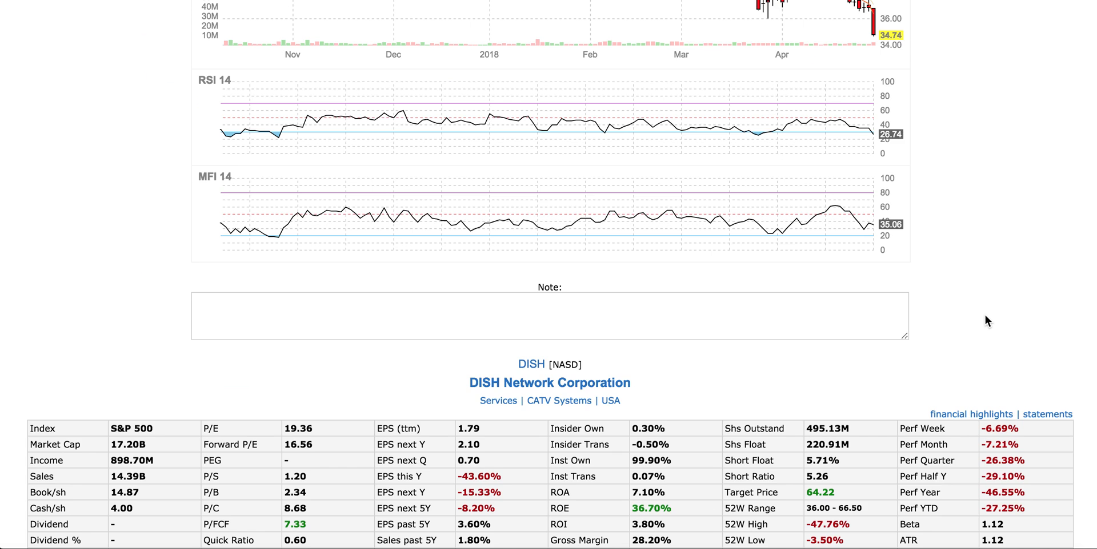
pyautogui.scroll(-7, 968, 355)
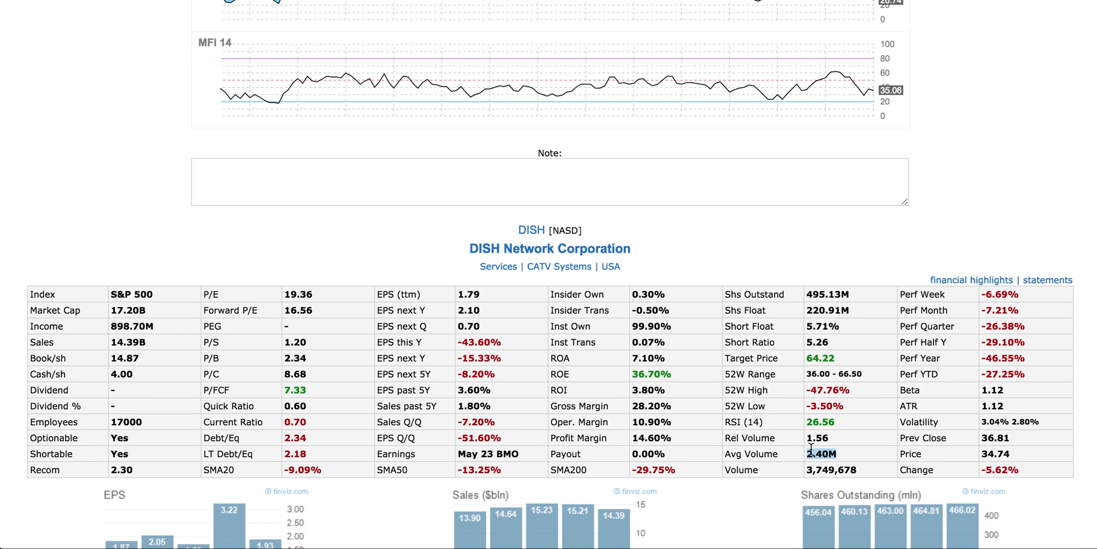
pyautogui.scroll(10, 810, 450)
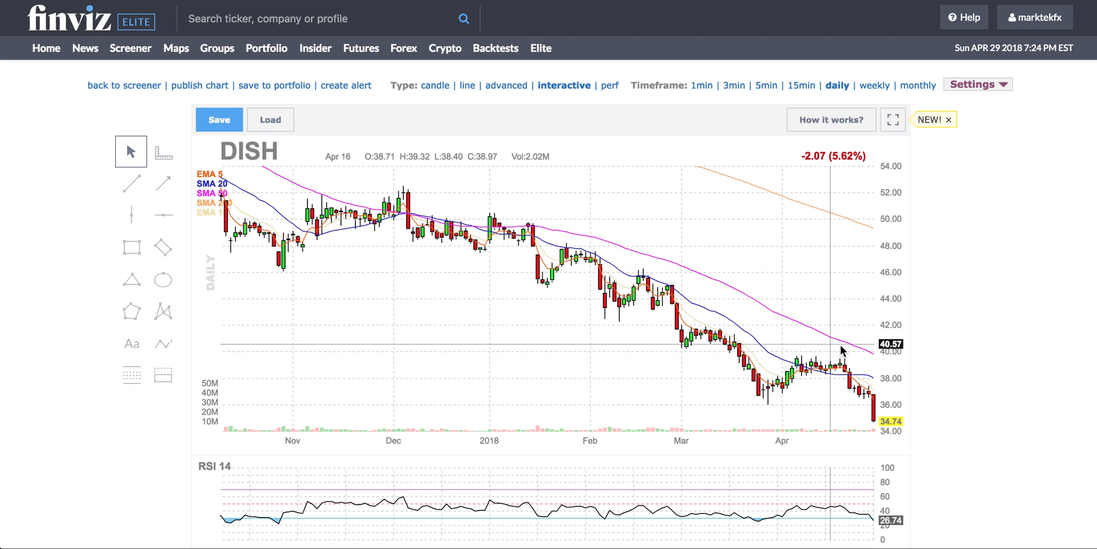
pyautogui.scroll(-10, 976, 418)
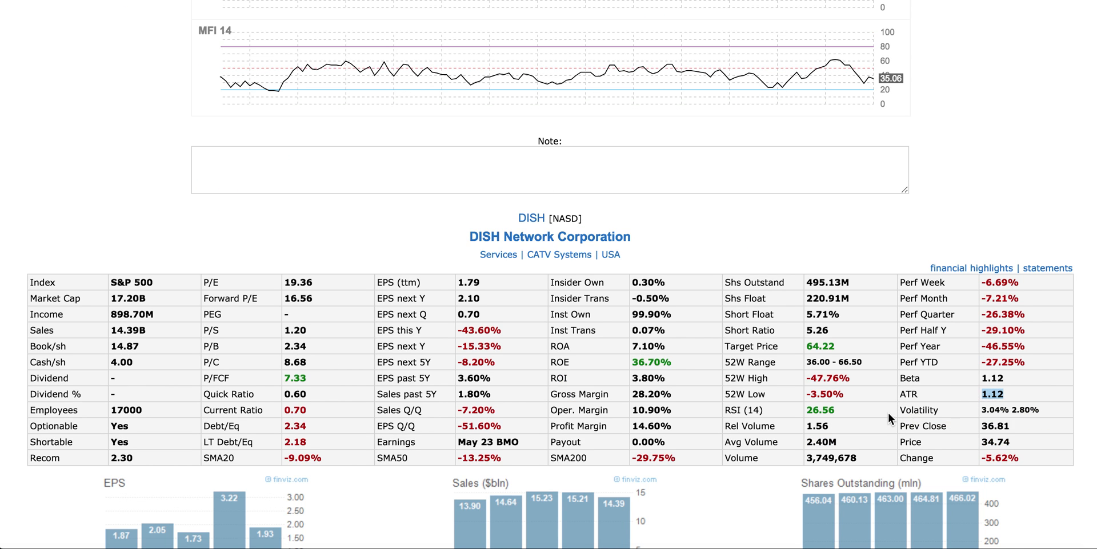
pyautogui.scroll(5, 888, 413)
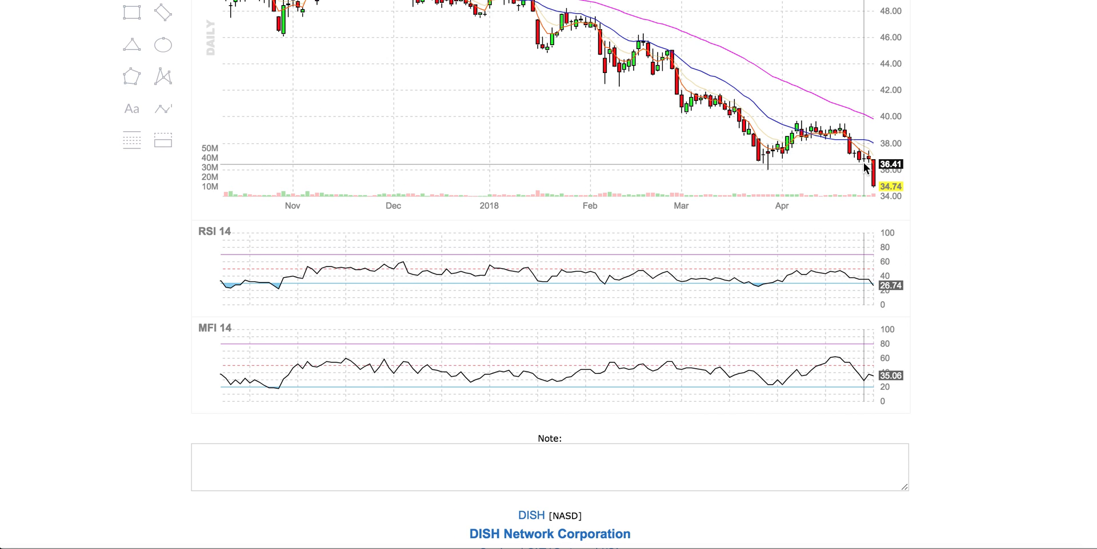
pyautogui.scroll(3, 845, 162)
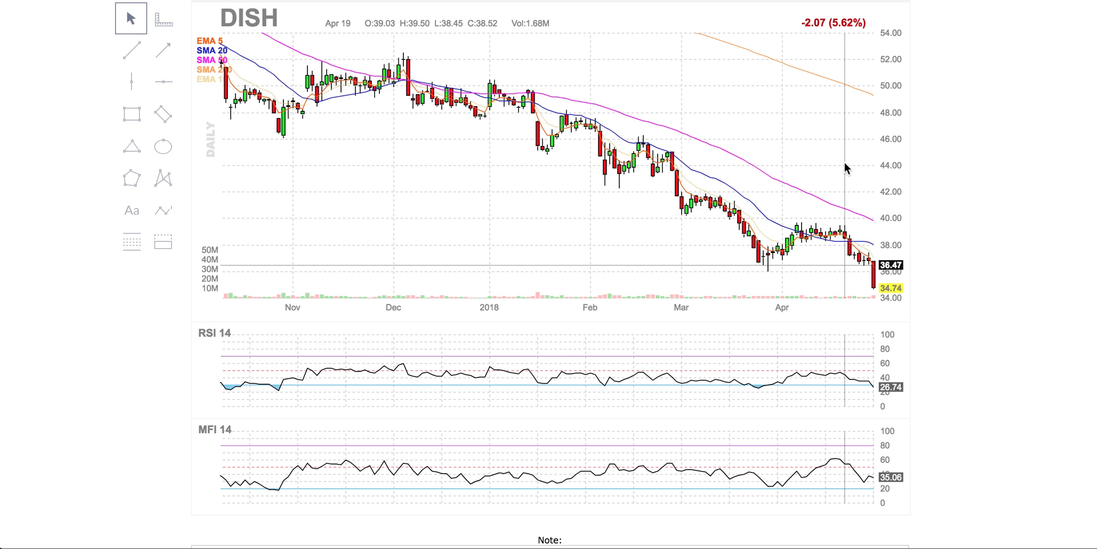
pyautogui.press('super+w')
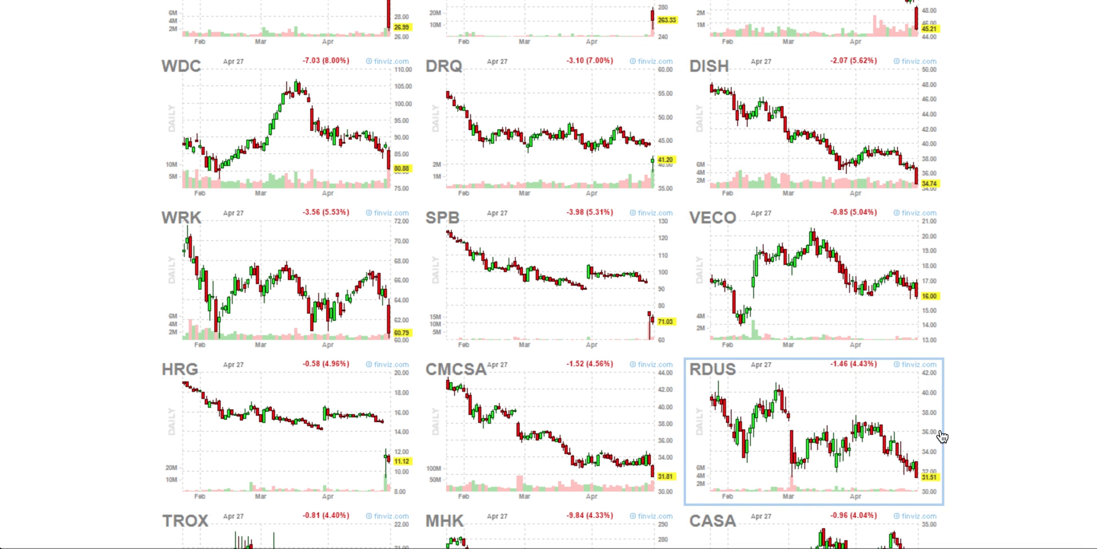
# Examine the daily charts of the oversold downtrend stocks from HRG down past the ALLE, CTB and PRGS row
pyautogui.scroll(-6, 1006, 381)
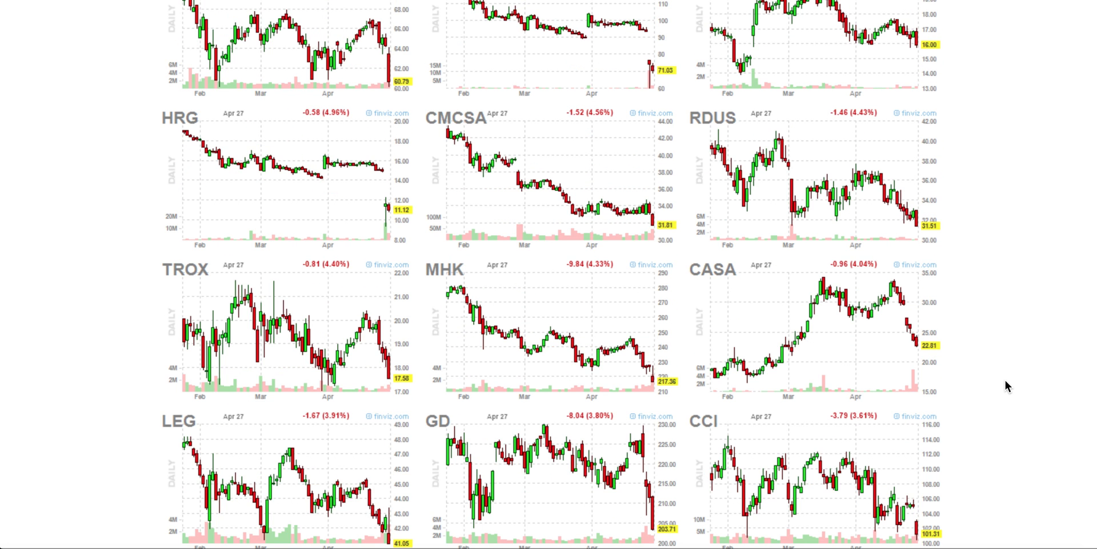
pyautogui.scroll(-5, 1006, 380)
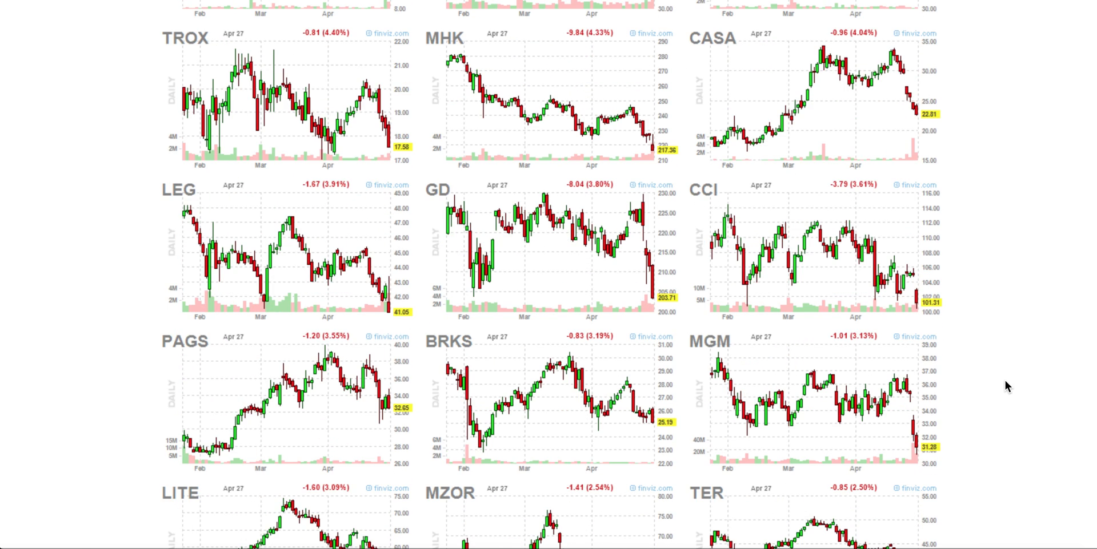
pyautogui.scroll(-6, 1005, 381)
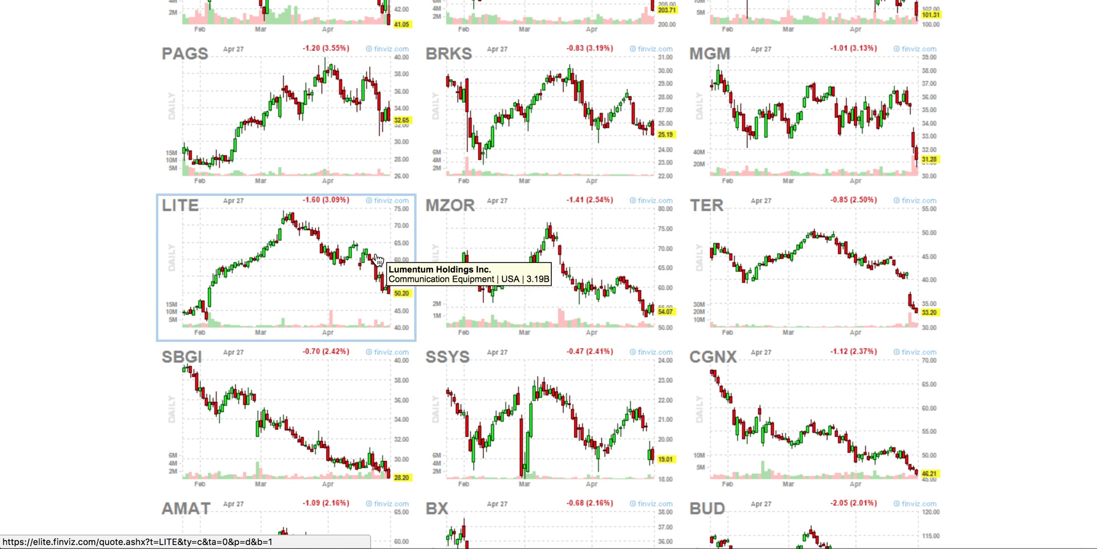
pyautogui.scroll(-5, 531, 320)
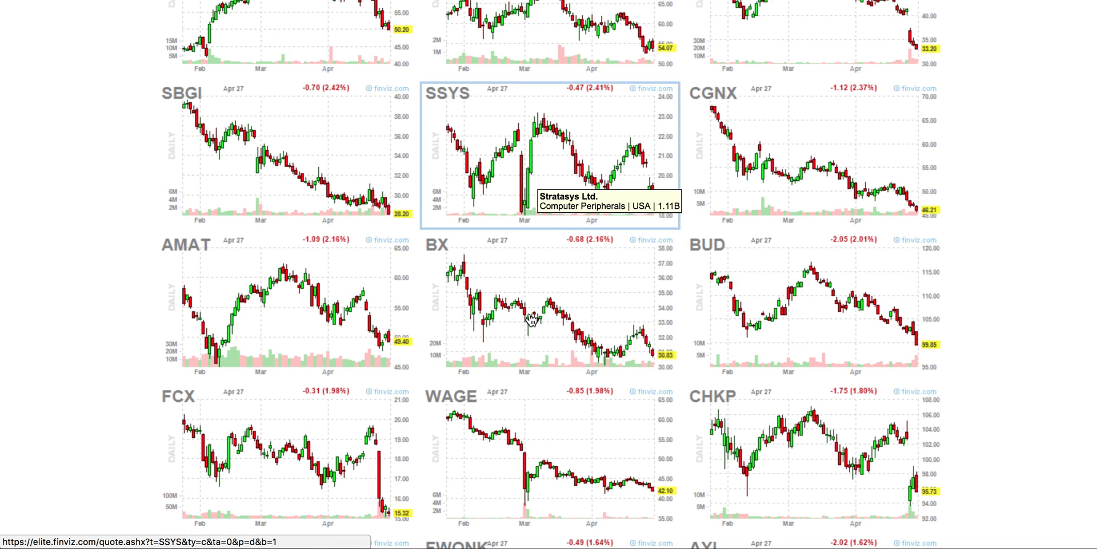
pyautogui.scroll(-2, 499, 348)
pyautogui.scroll(-5, 499, 349)
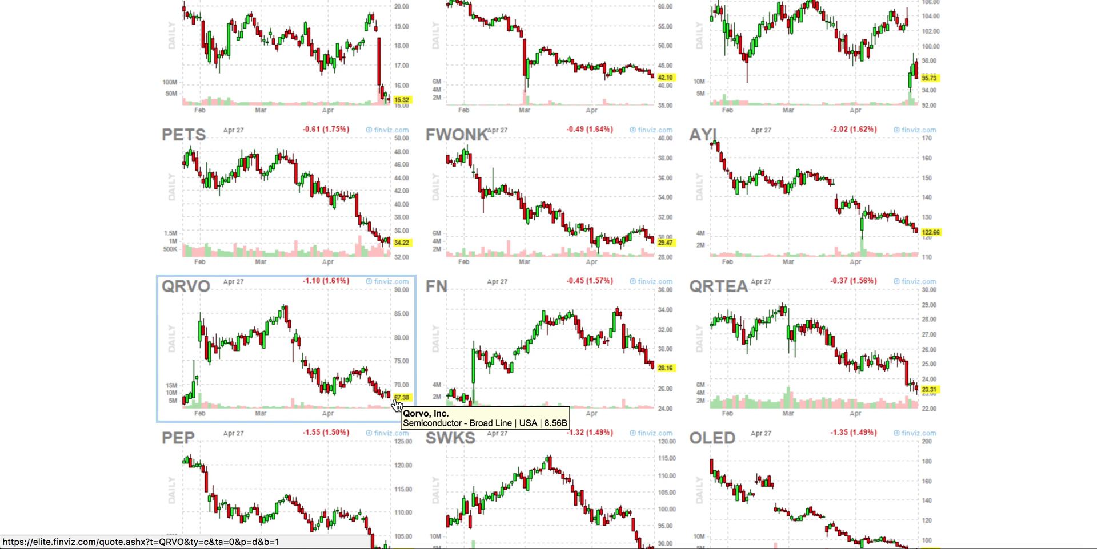
pyautogui.scroll(-2, 572, 380)
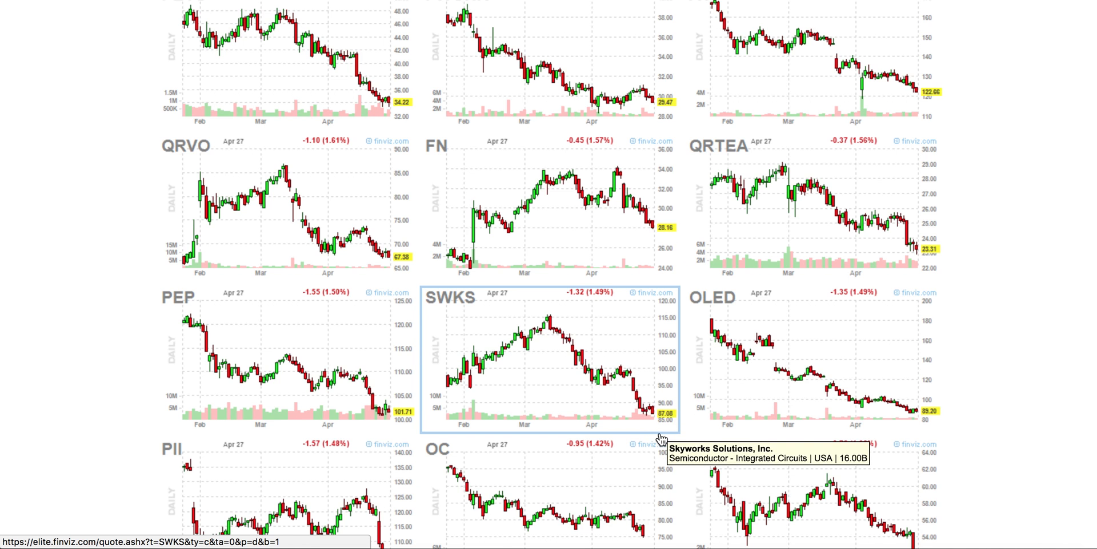
pyautogui.scroll(-3, 658, 415)
pyautogui.scroll(-8, 661, 494)
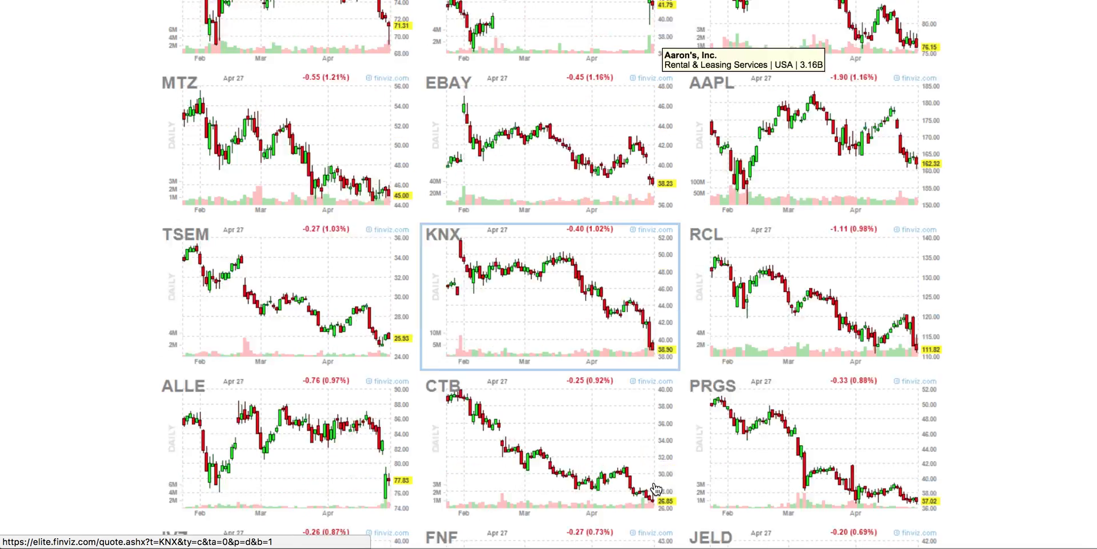
pyautogui.scroll(-5, 614, 458)
pyautogui.scroll(20, 623, 418)
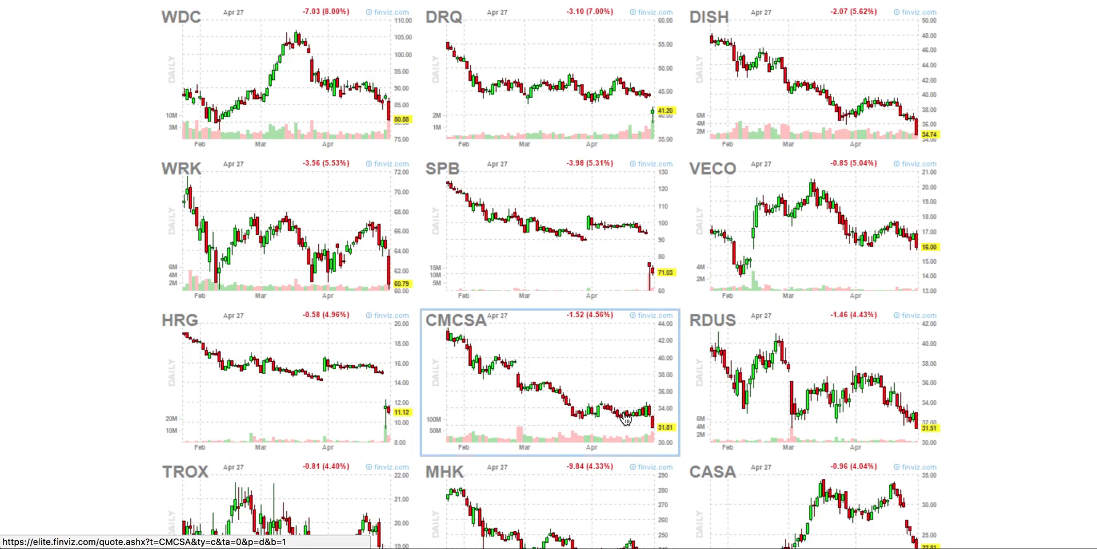
# Reset the 200-day, 50-day and 20-day simple moving average filters and the RSI (14) filter to Any
pyautogui.click(567, 146)
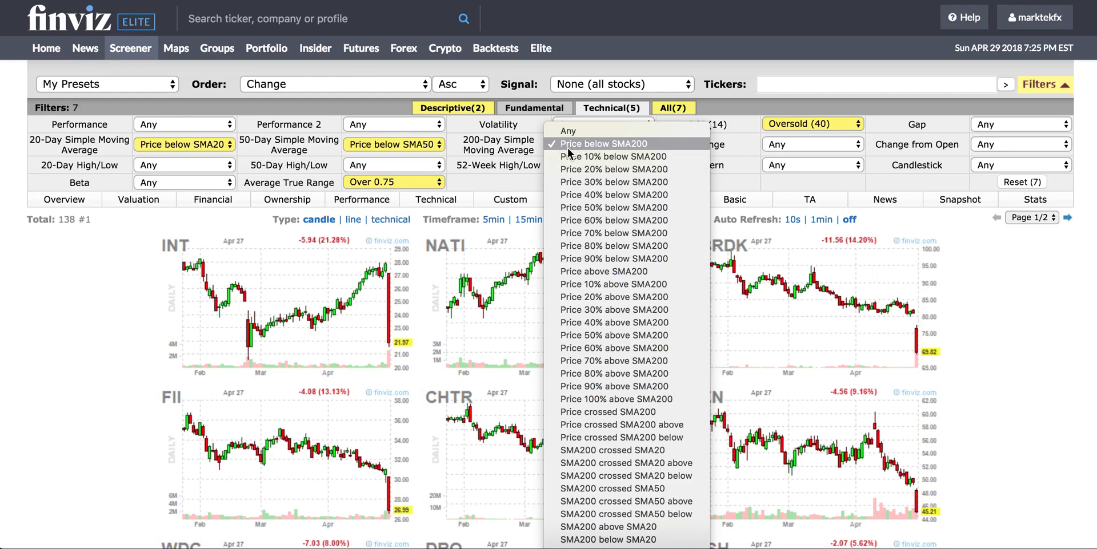
pyautogui.click(579, 129)
pyautogui.click(364, 146)
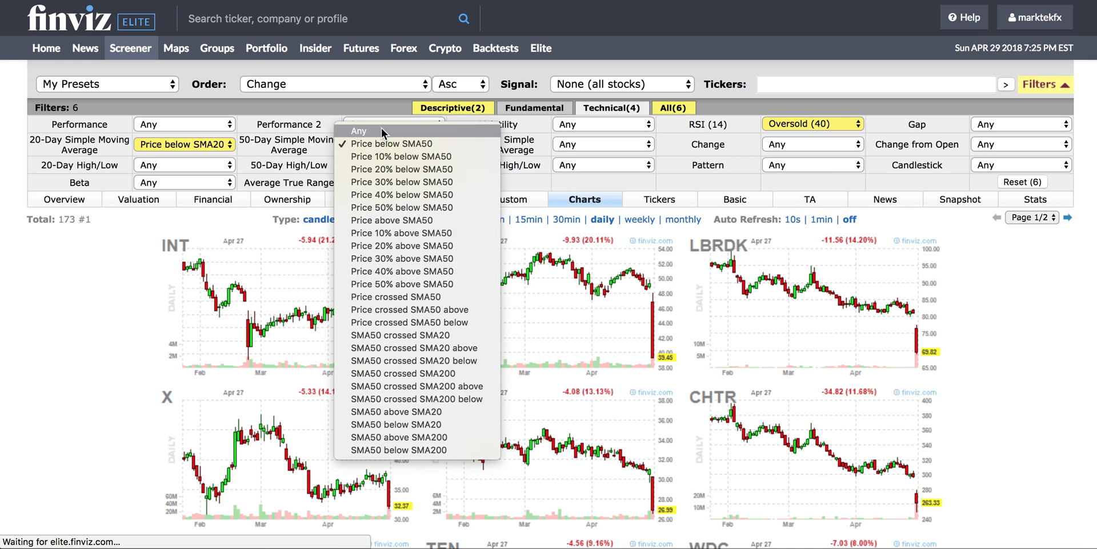
pyautogui.click(379, 130)
pyautogui.click(184, 145)
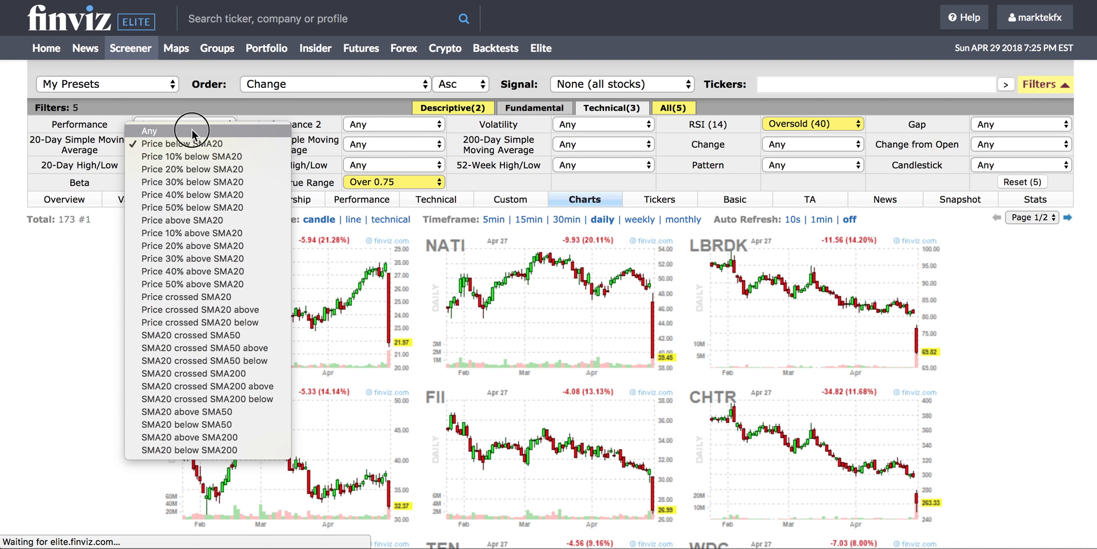
pyautogui.click(194, 128)
pyautogui.click(825, 119)
pyautogui.click(815, 53)
# Filter for stocks with a Change of Down 4% and a Change from Open of Down
pyautogui.click(831, 143)
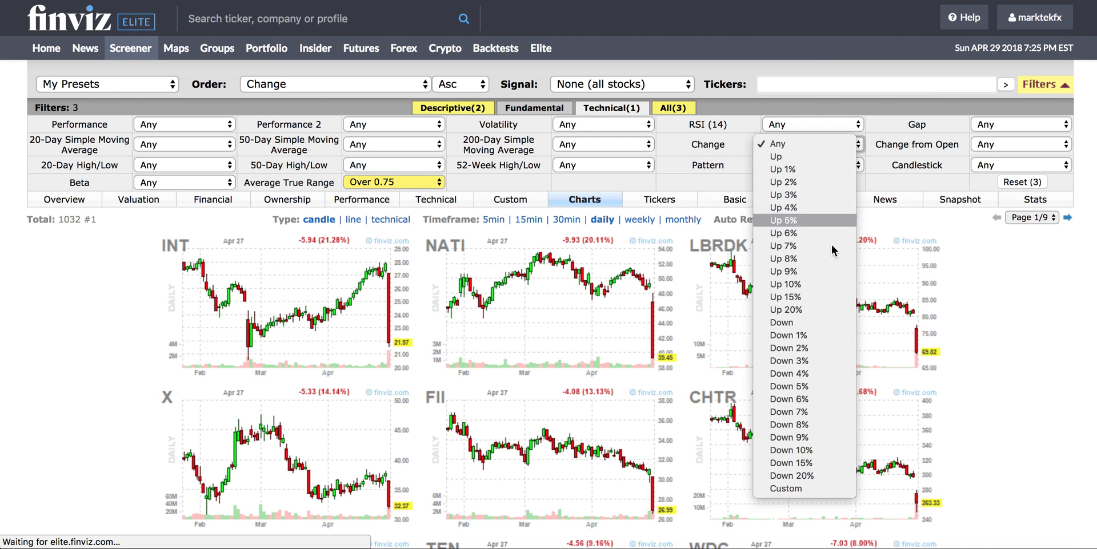
pyautogui.click(828, 372)
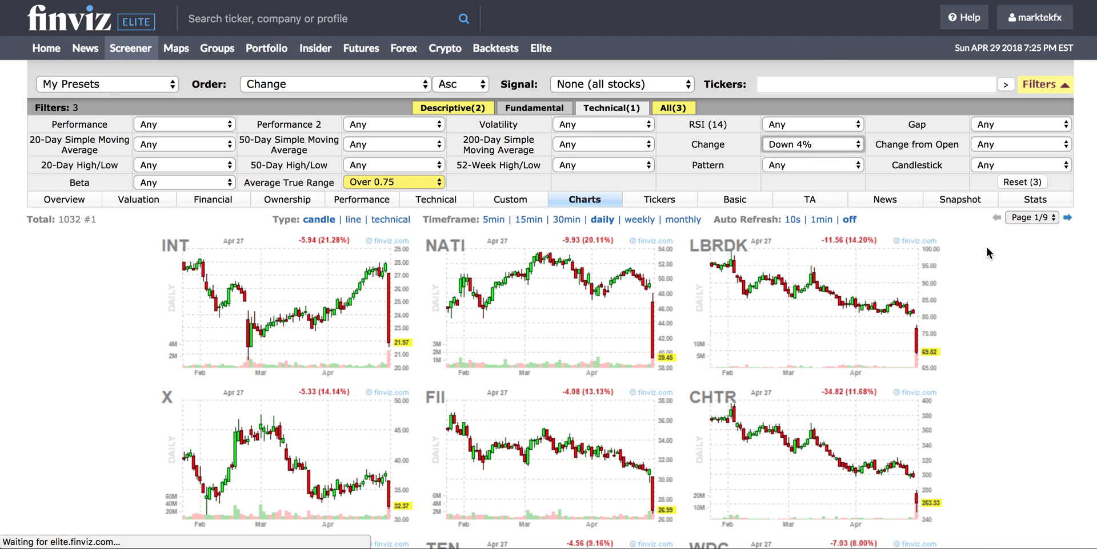
pyautogui.click(1002, 146)
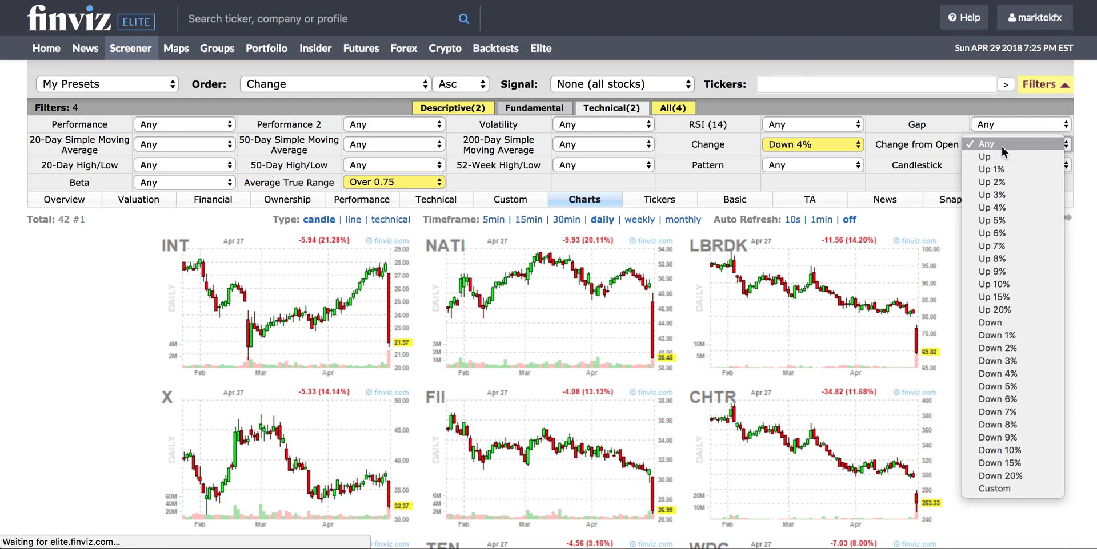
pyautogui.click(1047, 321)
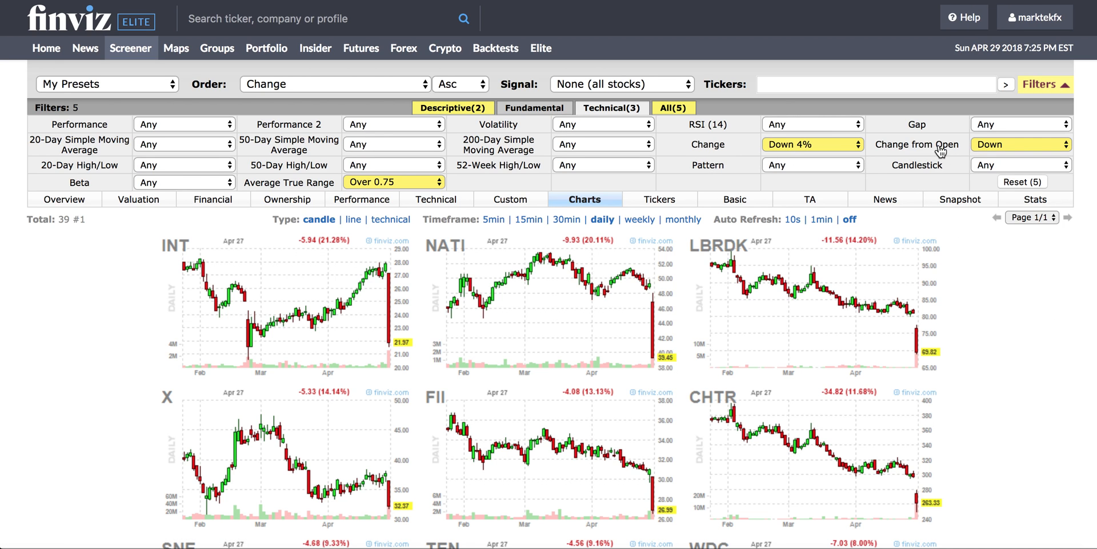
# Look over the daily charts of the falling stocks and switch the charts to the 30min timeframe
pyautogui.scroll(-5, 982, 277)
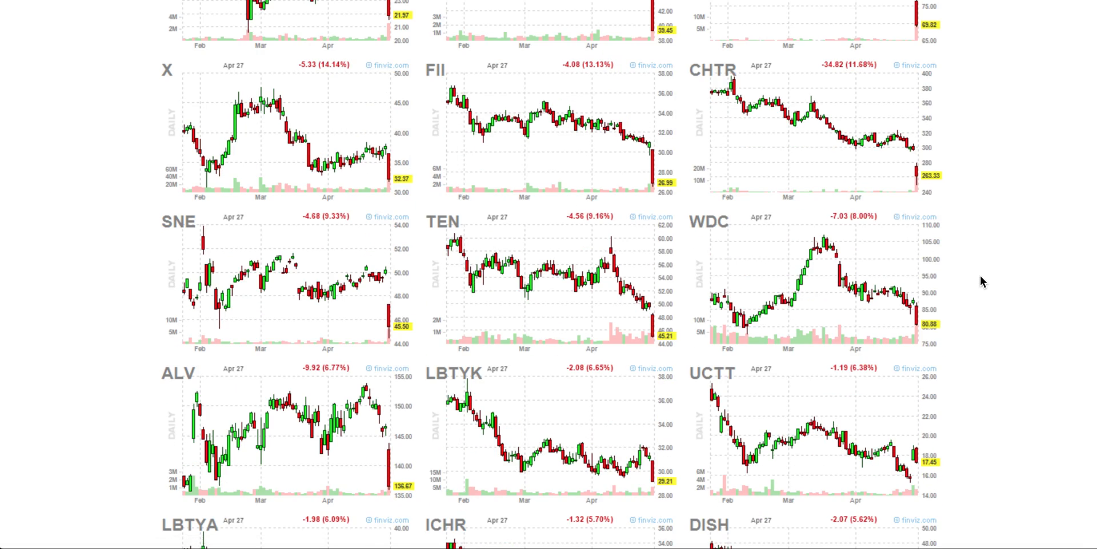
pyautogui.scroll(5, 980, 277)
pyautogui.scroll(-8, 735, 274)
pyautogui.scroll(8, 734, 274)
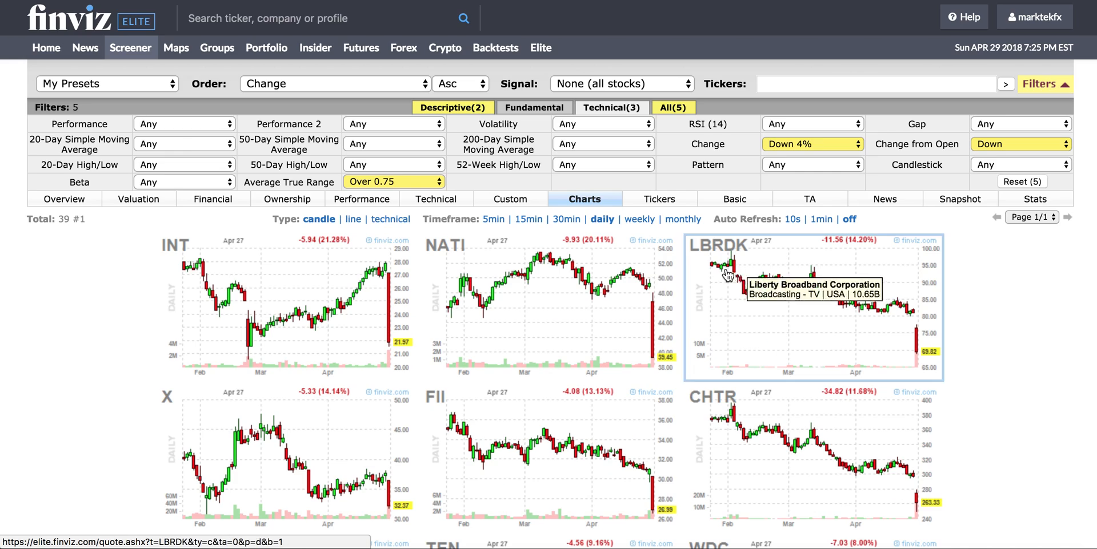
pyautogui.click(566, 220)
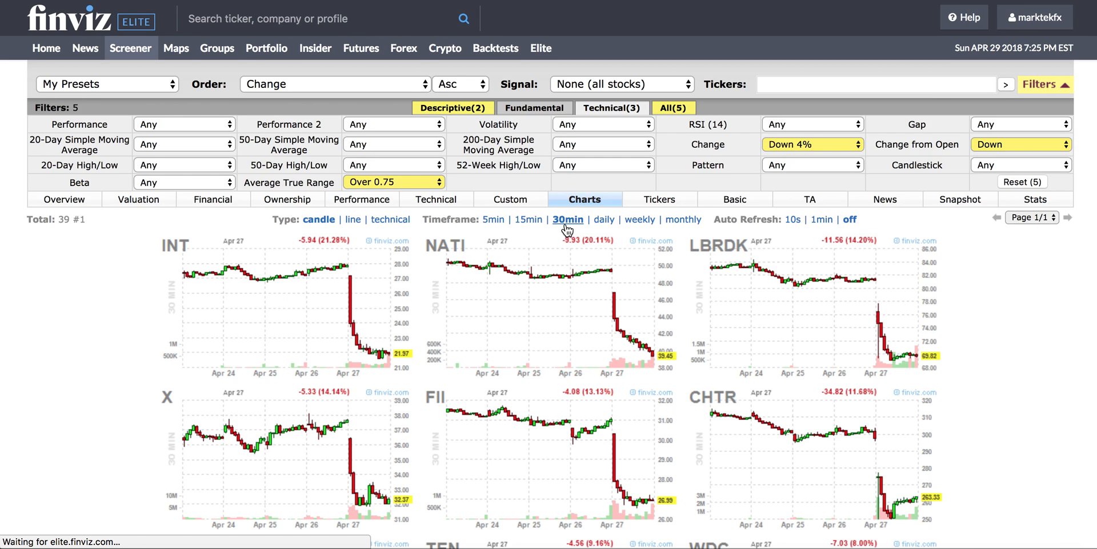
# Examine the 30-minute charts of the falling stocks from INT down to the RS, BWA and BOFI row, and return to the filters
pyautogui.scroll(-3, 566, 228)
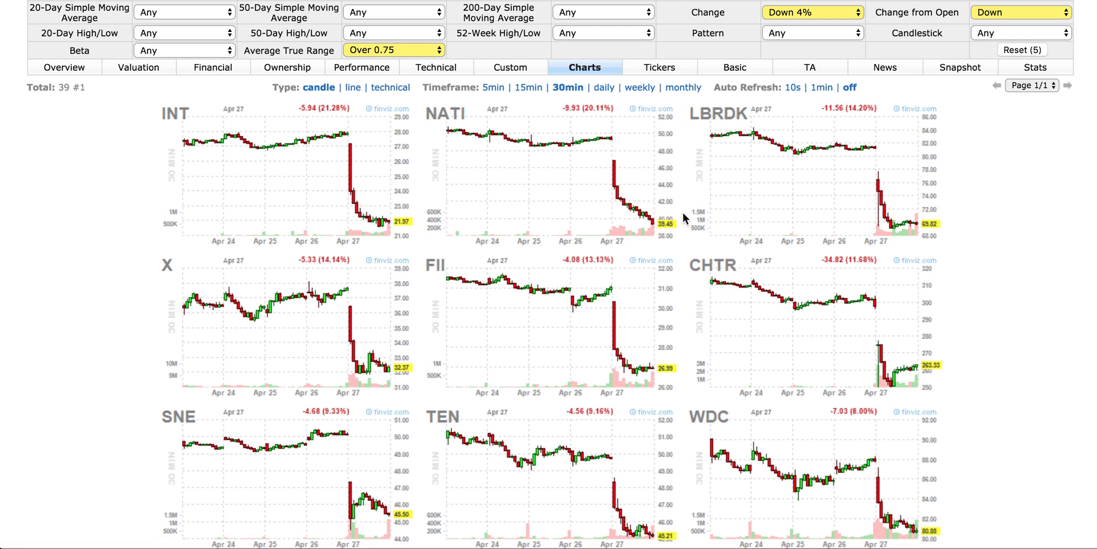
pyautogui.scroll(-3, 736, 359)
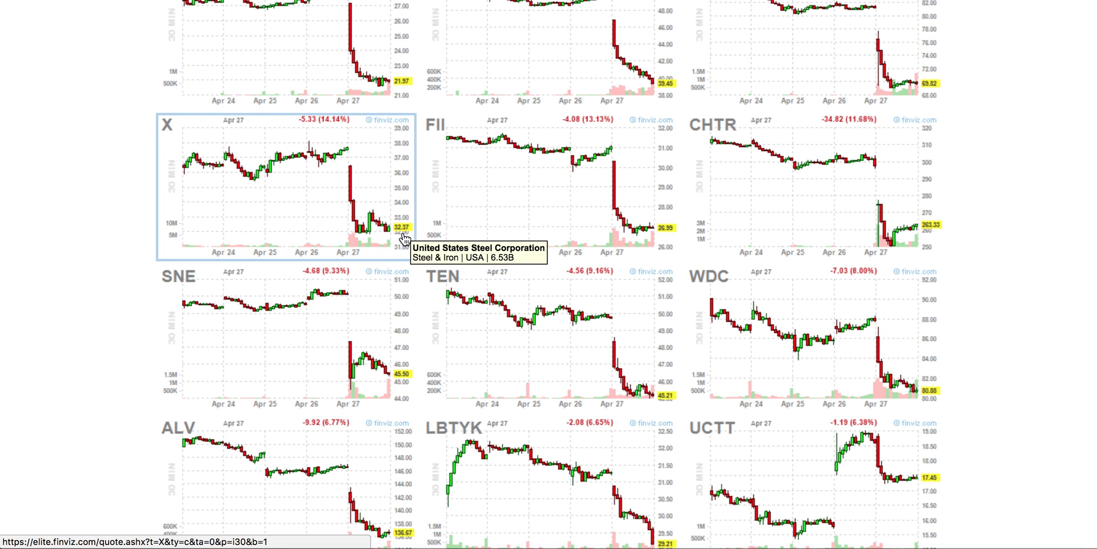
pyautogui.scroll(-1, 404, 239)
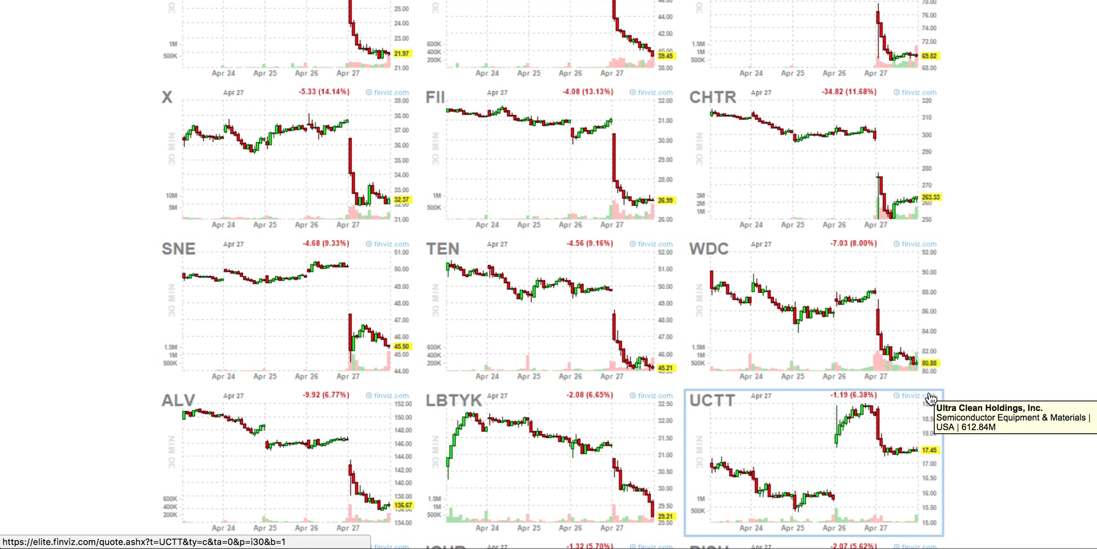
pyautogui.scroll(-8, 929, 398)
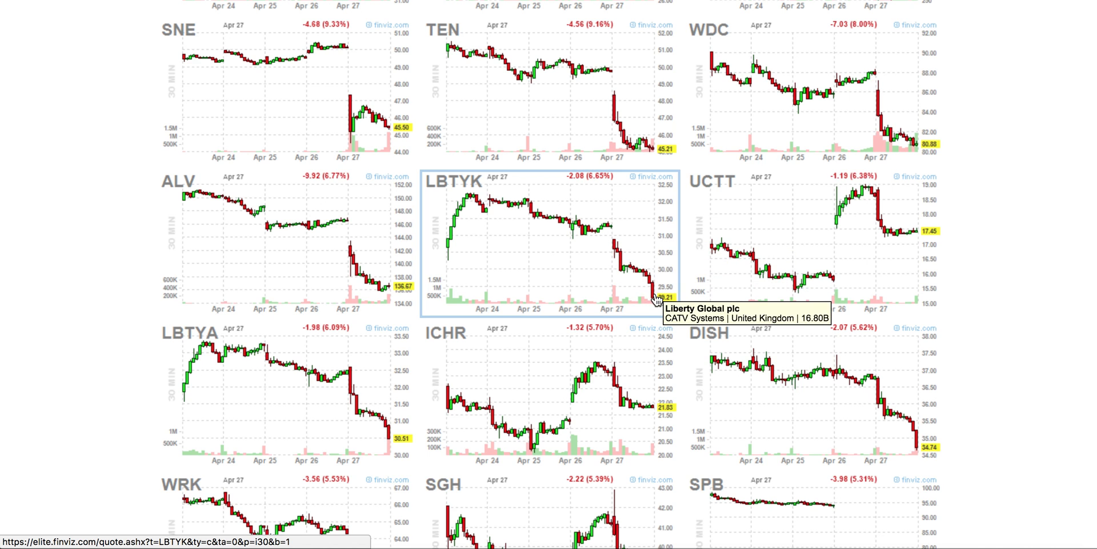
pyautogui.scroll(-2, 657, 301)
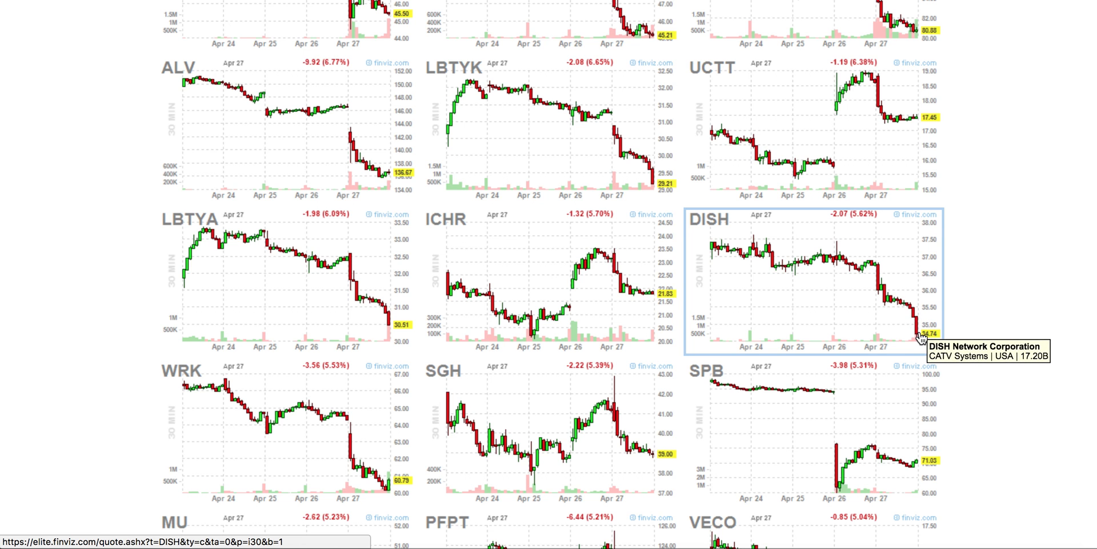
pyautogui.scroll(-2, 914, 337)
pyautogui.scroll(-7, 909, 333)
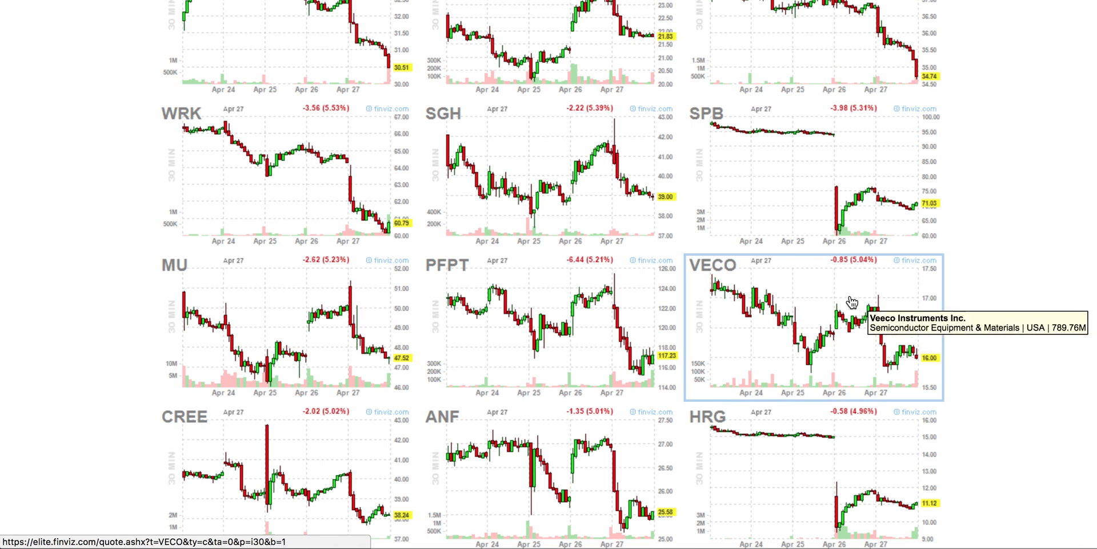
pyautogui.scroll(-5, 625, 269)
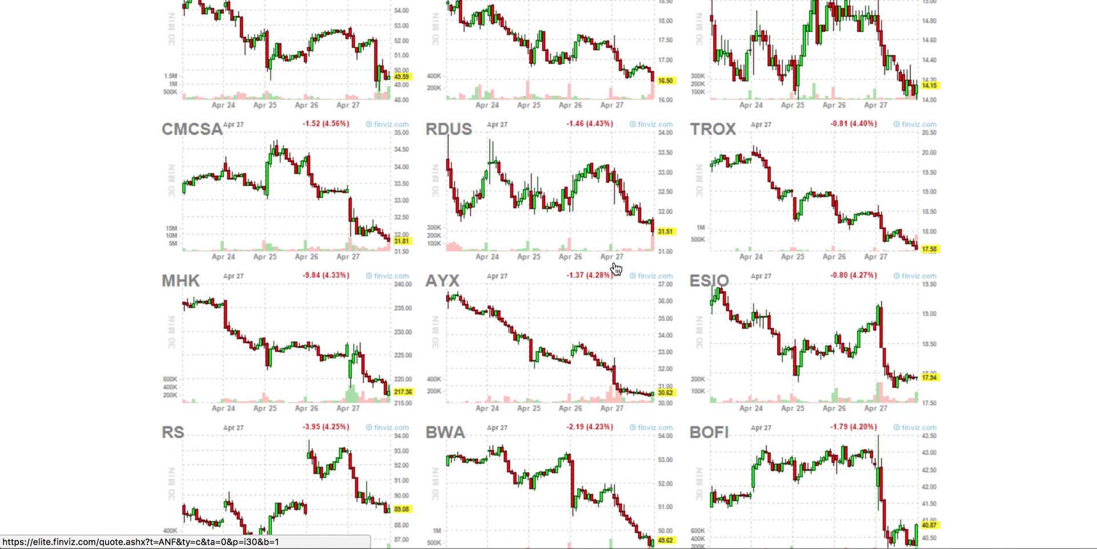
pyautogui.scroll(15, 615, 268)
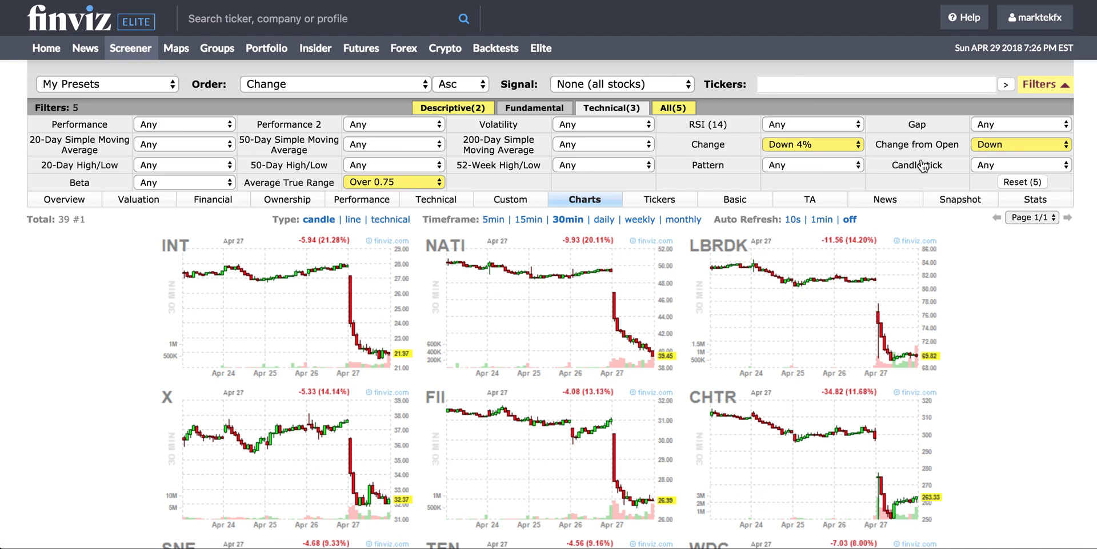
pyautogui.moveTo(923, 165)
pyautogui.rightClick(989, 548)
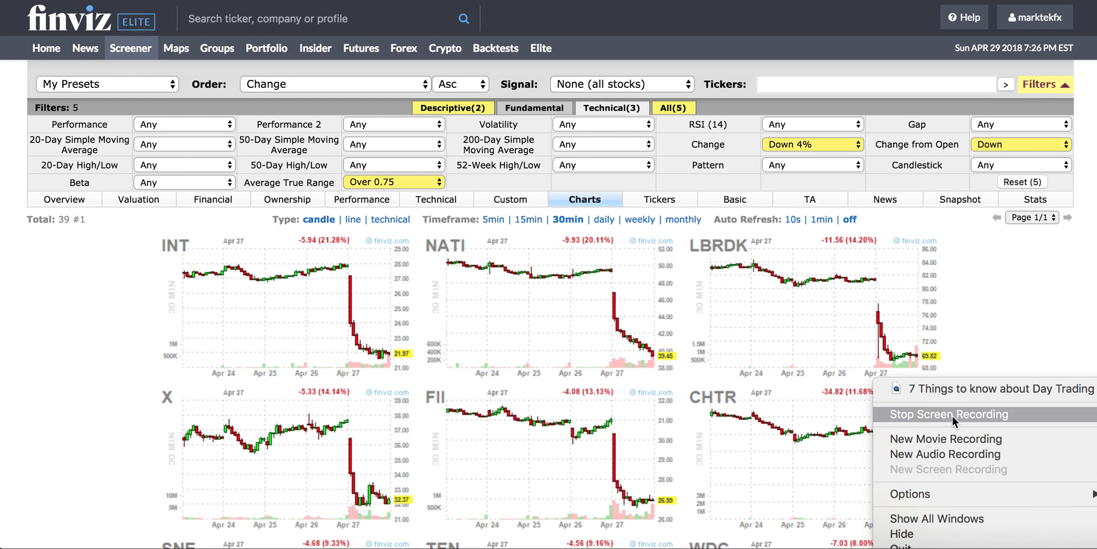